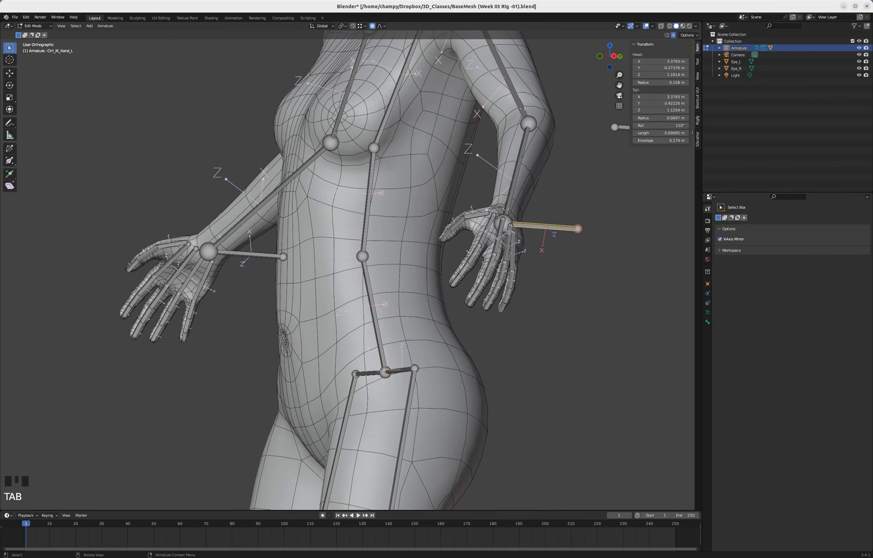
Step: Duplicate the left-hand IK control bone, place the copy below and in front of the hand, and rotate it upright in side view
scroll(537, 224, up, 7)
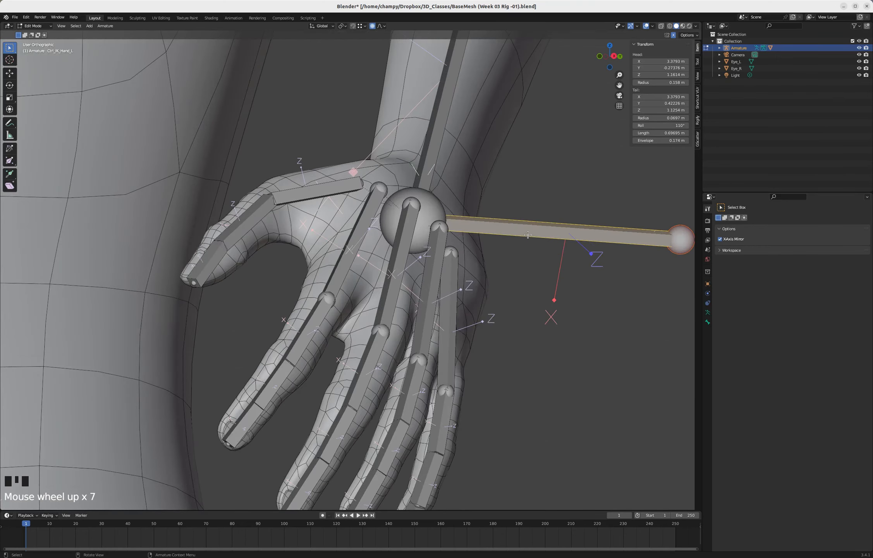
scroll(535, 225, down, 9)
key(KP_3)
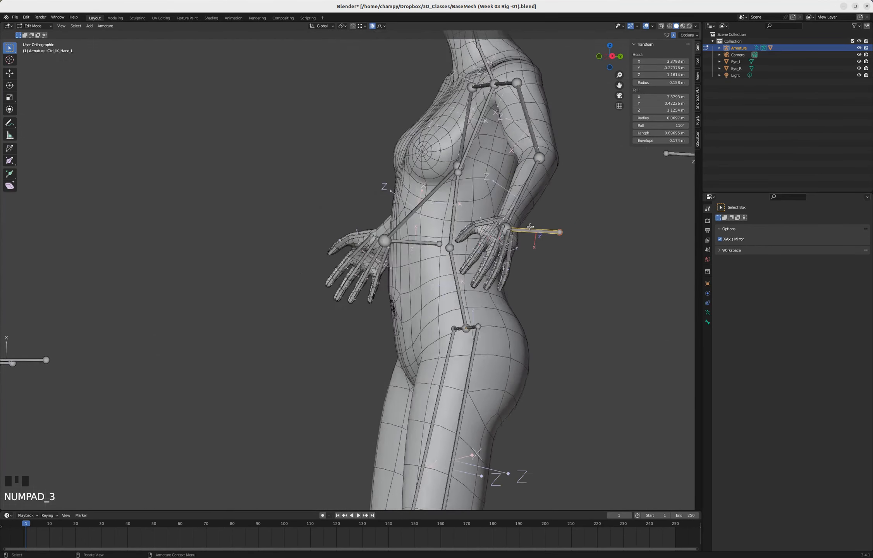
key(shift+d)
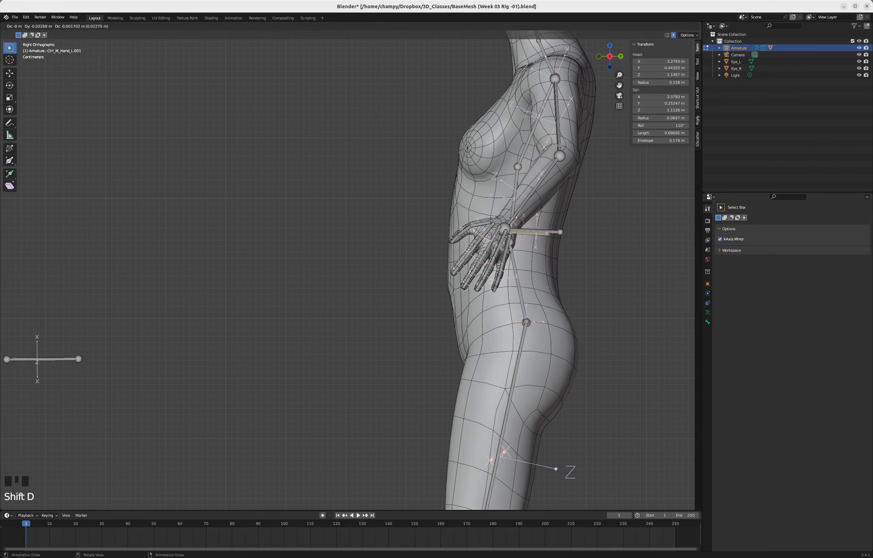
click(442, 361)
key(r)
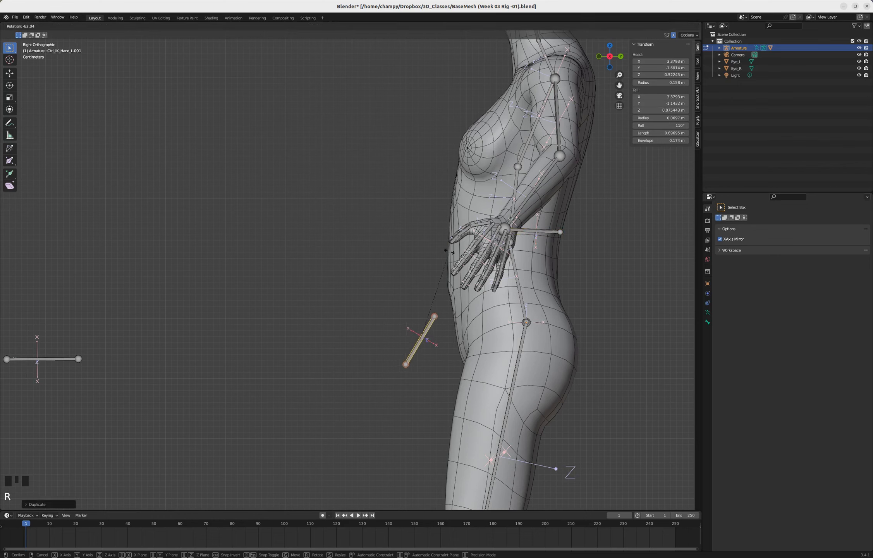
click(464, 266)
Step: In front view, rotate the duplicated bone about 30° to follow the hand's slant and place it just beyond the left fingertips
key(KP_1)
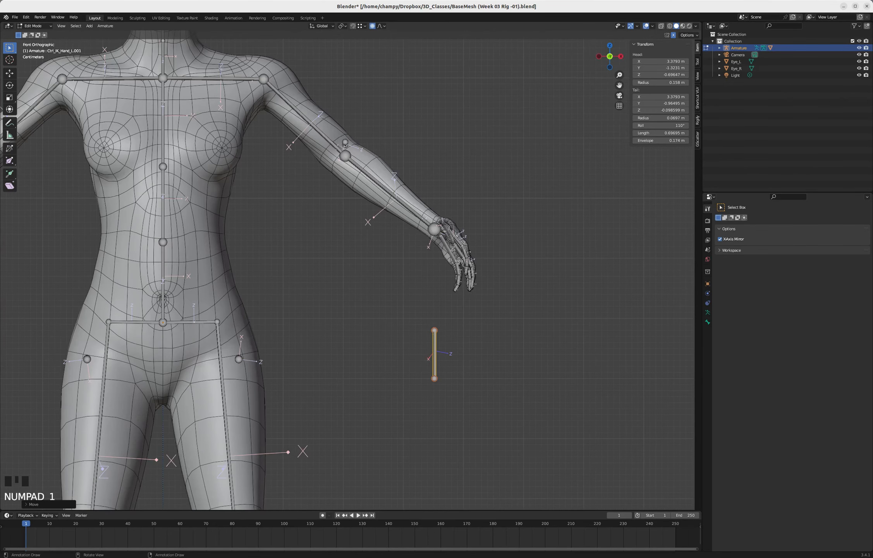
key(r)
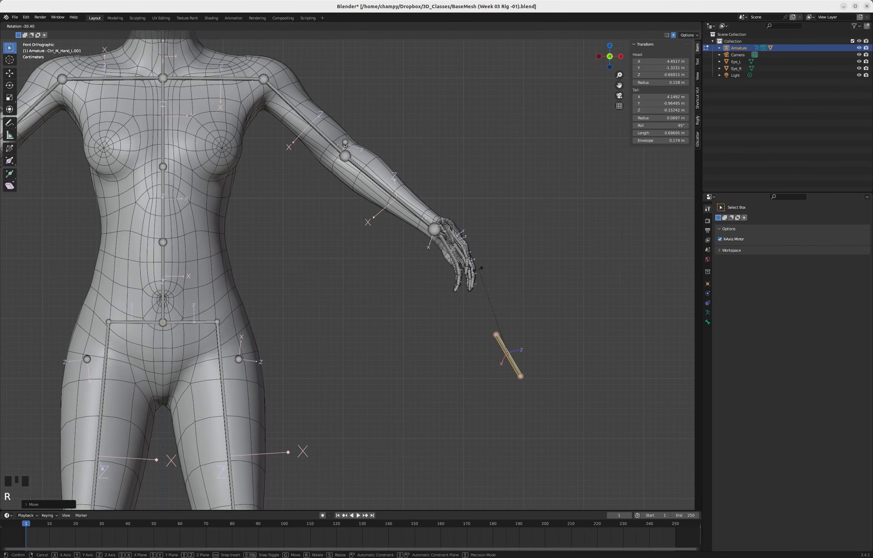
click(534, 246)
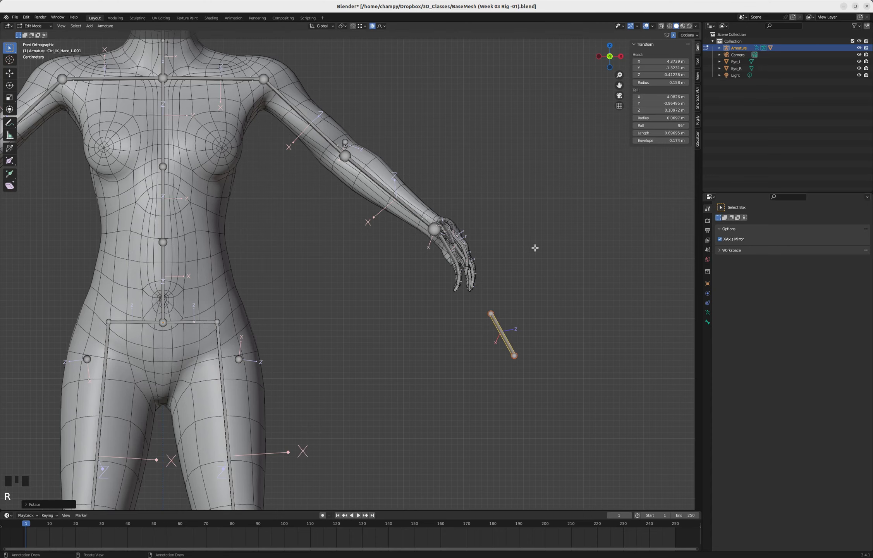
middle_drag(546, 280, 390, 399)
scroll(390, 270, down, 2)
scroll(391, 271, down, 1)
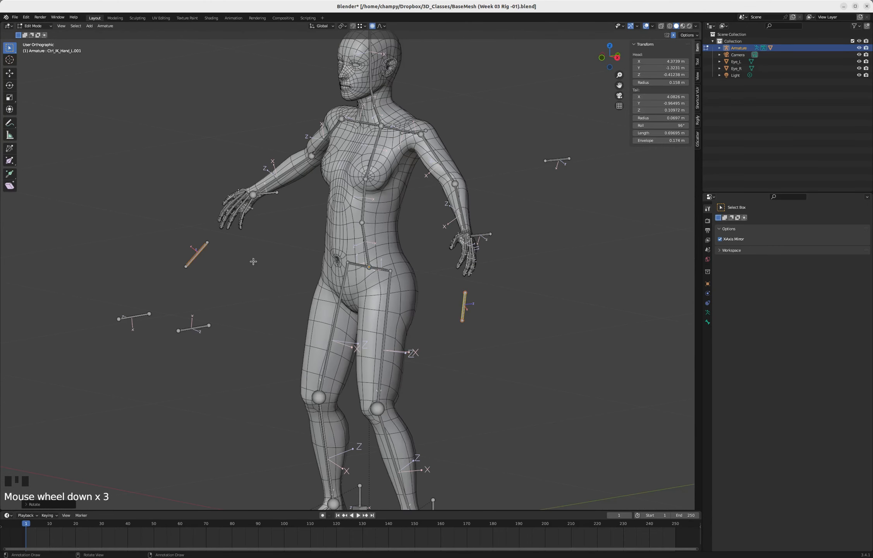
Step: Rename the duplicated control bone on the left-hand side as Ctrl_Fist_L
click(708, 322)
double_click(777, 218)
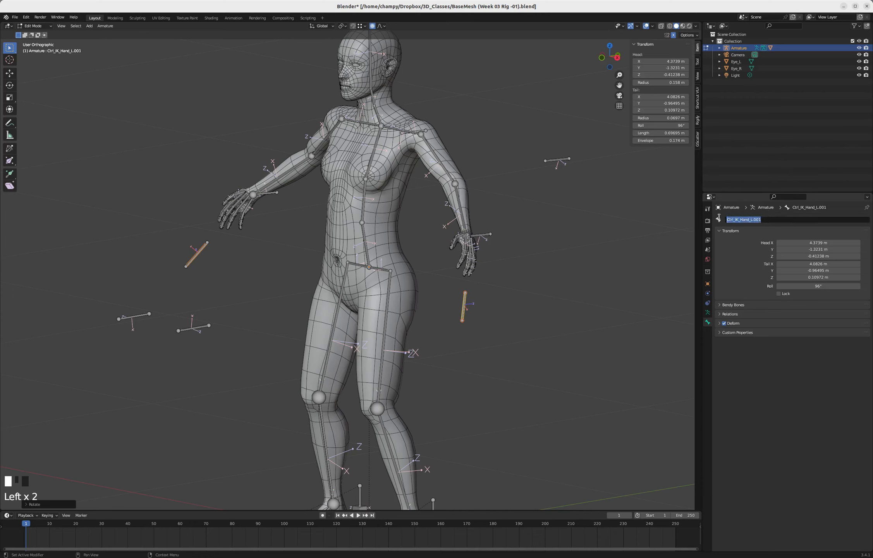
text(Ctrl_Fist)
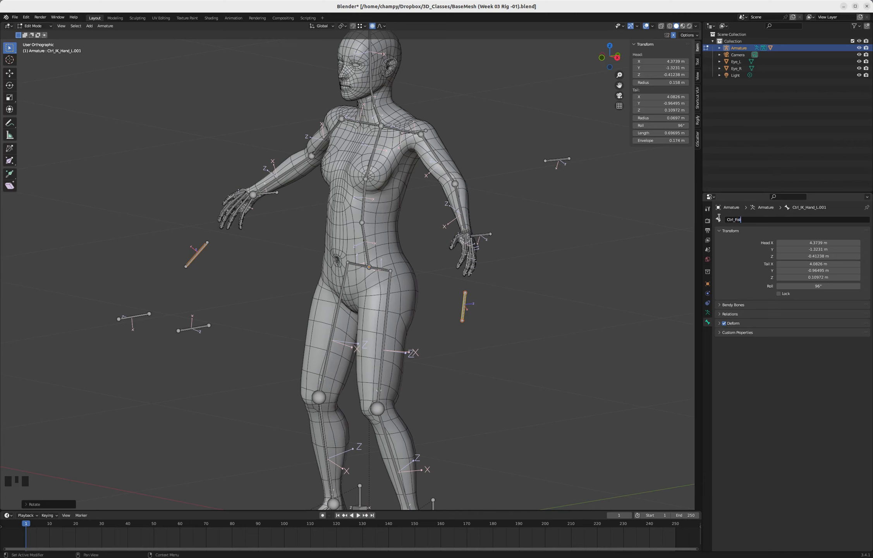
text(_L)
key(Return)
Step: Rename the mirrored control bone near the right hand as Ctrl_Fist_R
click(201, 251)
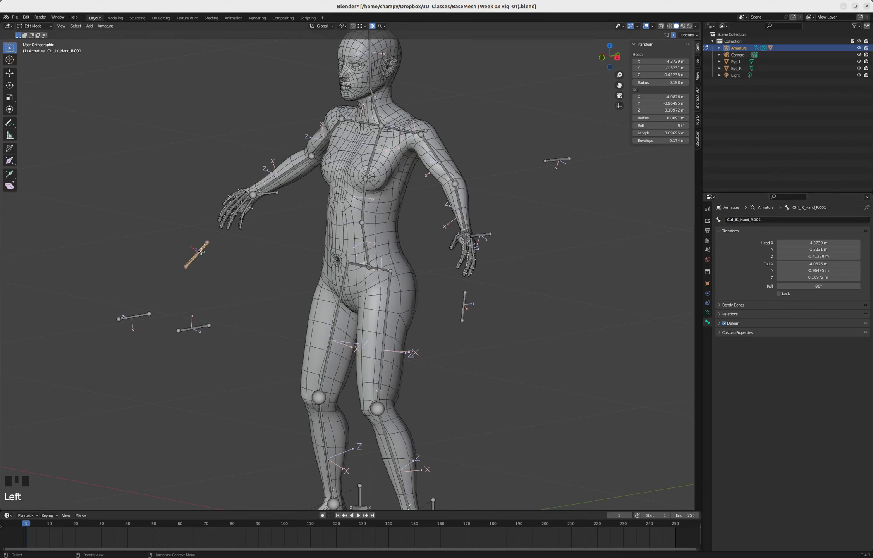
double_click(746, 221)
text(Ctrl_Fist_R)
key(Return)
Step: Select the Ctrl_Fist_L bone and switch the armature from Edit Mode to Pose Mode
click(467, 304)
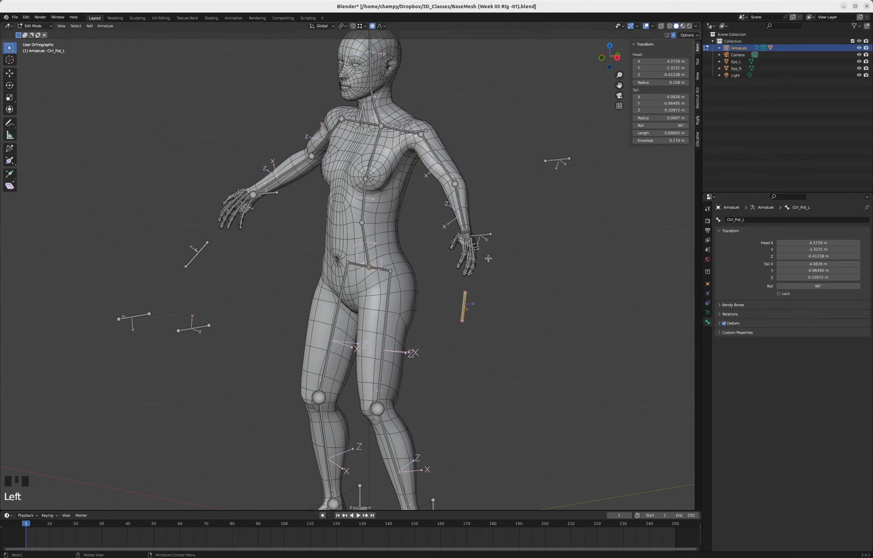
middle_drag(482, 276, 471, 206)
scroll(474, 264, up, 7)
scroll(473, 254, down, 3)
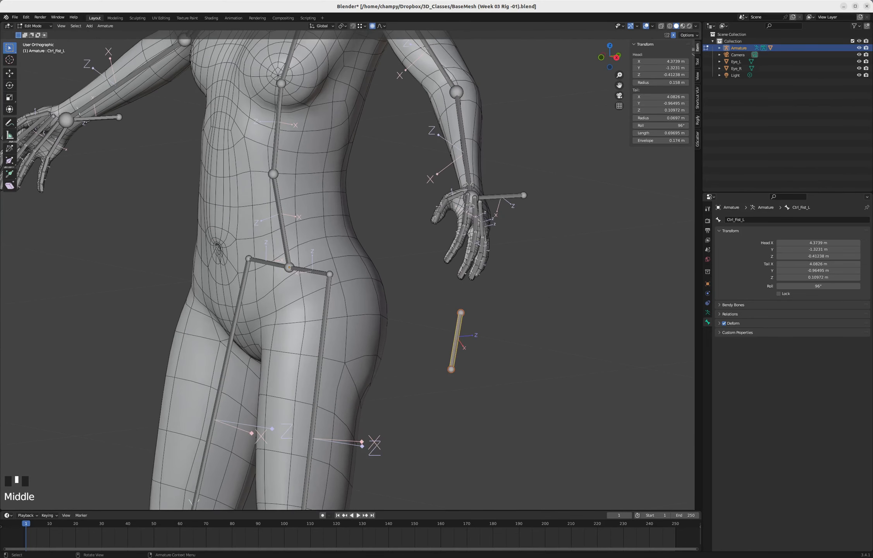
scroll(471, 205, up, 3)
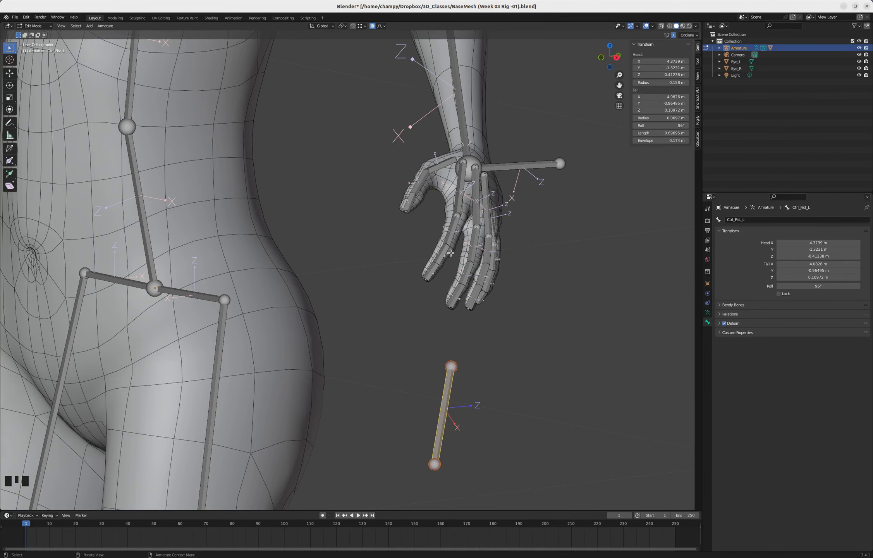
key(Tab)
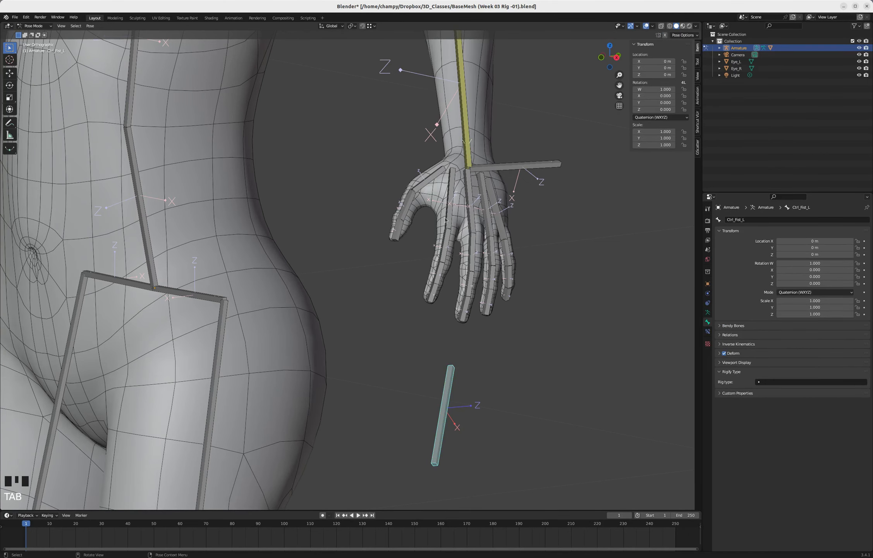
middle_drag(437, 214, 454, 270)
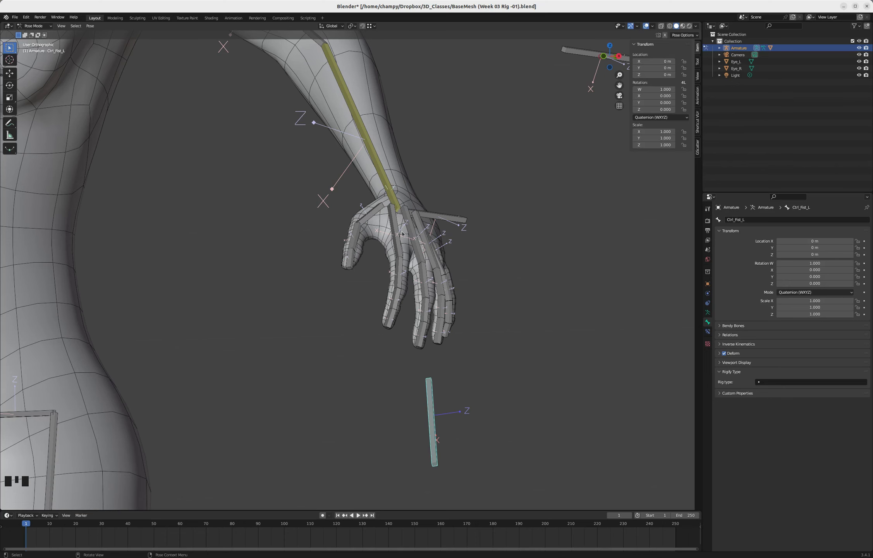
Step: Change to the Animation workspace and adjust the viewport shading options in both 3D viewports
click(234, 18)
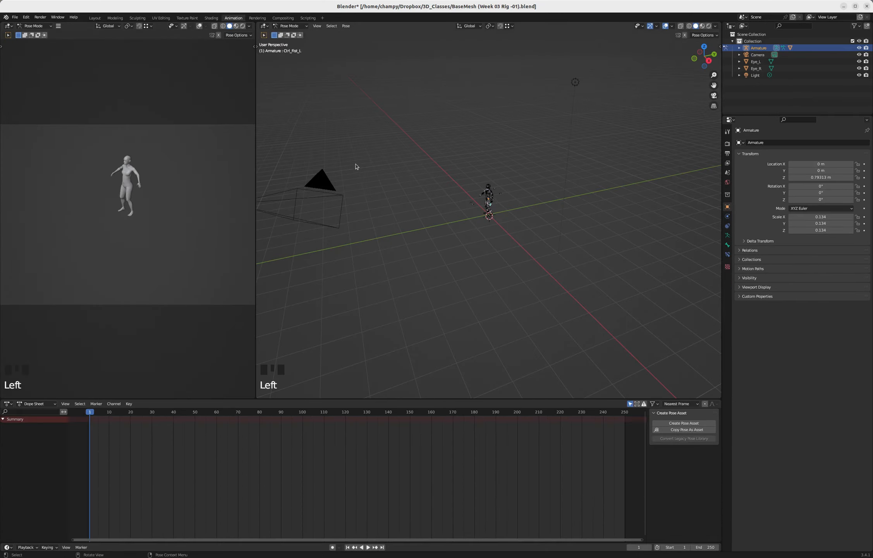
click(715, 26)
click(714, 137)
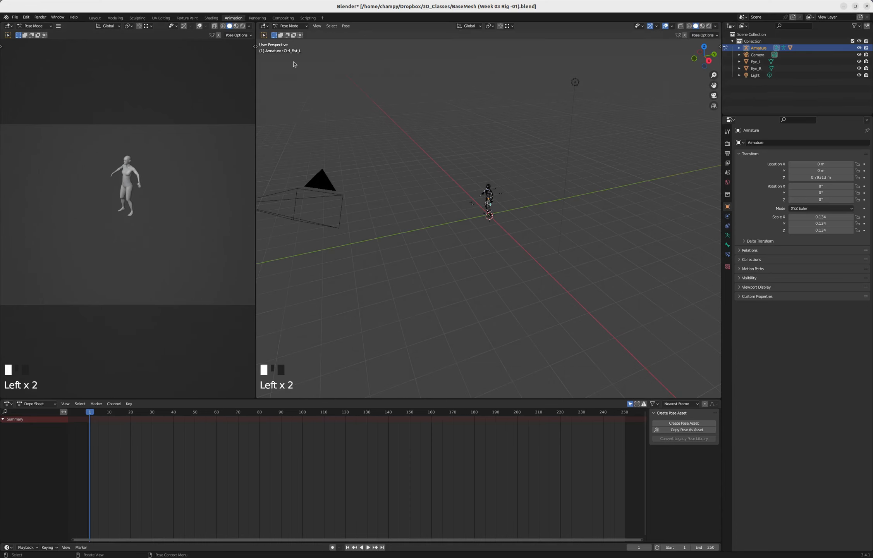
click(249, 26)
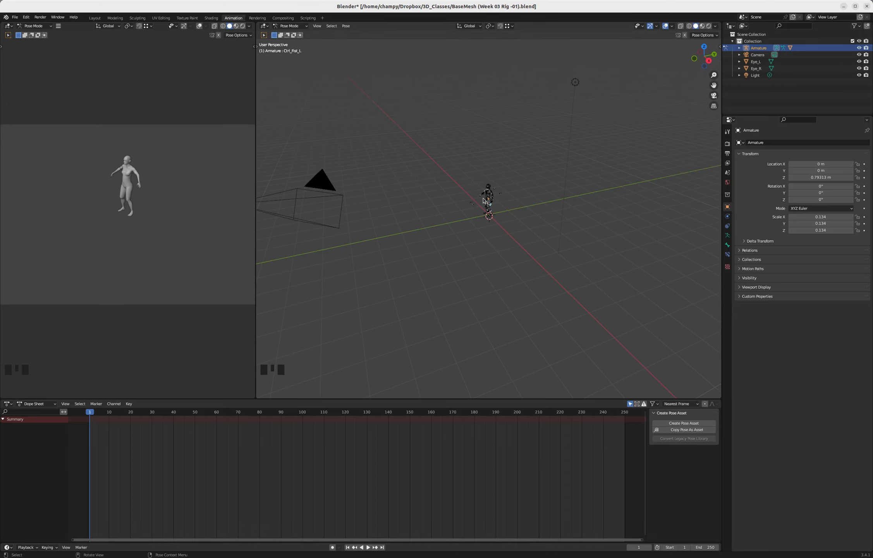
Step: Bring the left arm into close view in the posing viewport and set the current frame to 0
scroll(483, 200, up, 11)
middle_drag(455, 206, 484, 193)
scroll(484, 194, up, 7)
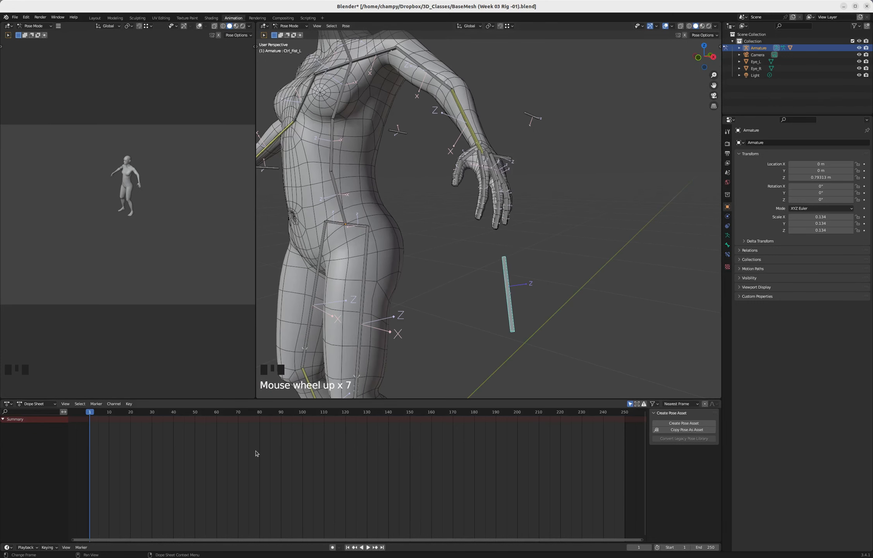
mouse_move(88, 415)
mouse_down()
mouse_move(79, 423)
mouse_move(94, 421)
mouse_up()
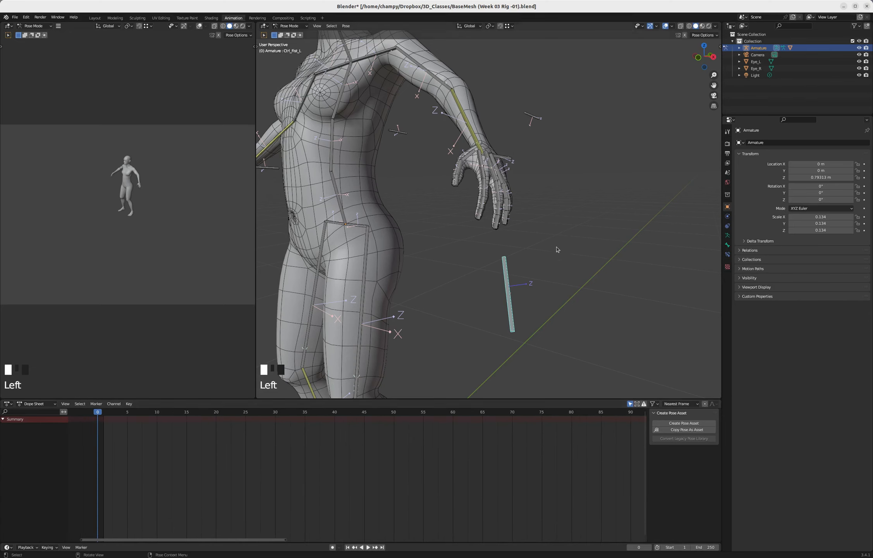
Step: Select the left index palm bone and change the Dope Sheet mode to Action Editor
scroll(560, 258, down, 2)
middle_drag(560, 258, 530, 225)
scroll(512, 176, up, 3)
scroll(512, 176, up, 3)
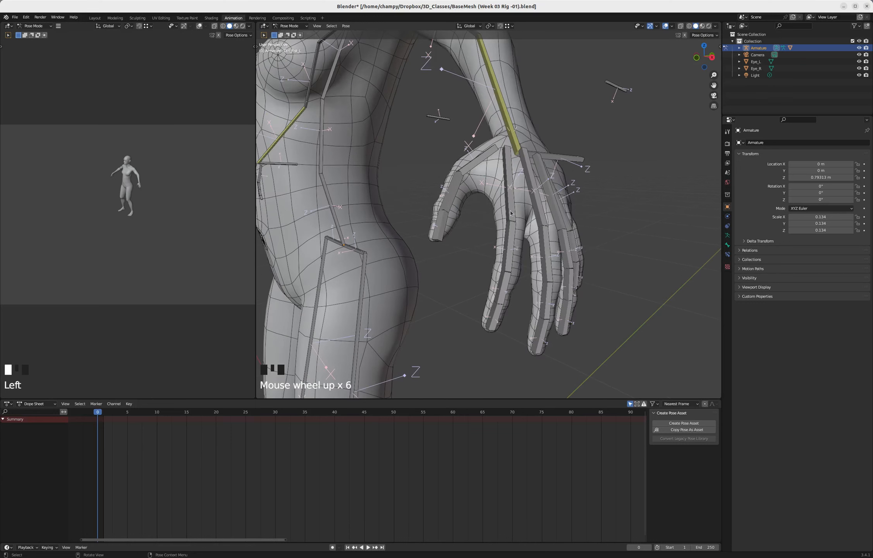
click(512, 209)
scroll(509, 180, down, 2)
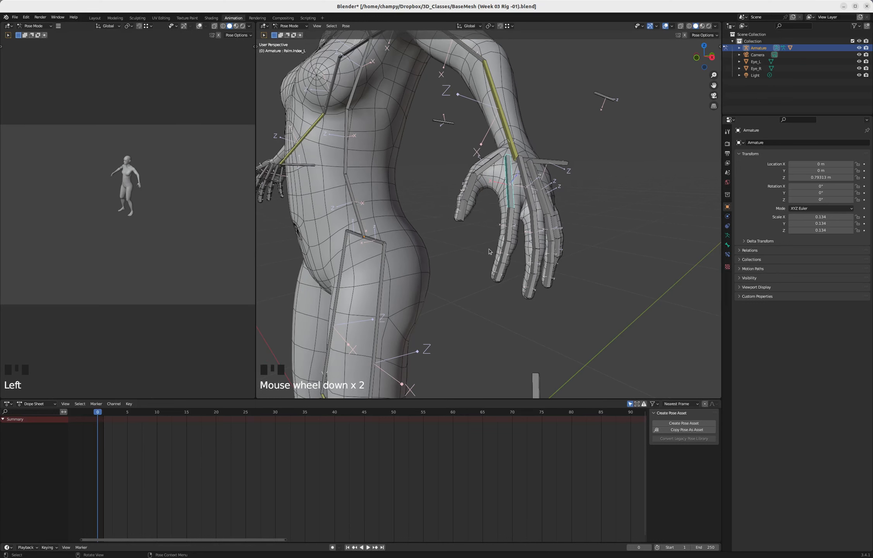
middle_drag(489, 251, 477, 218)
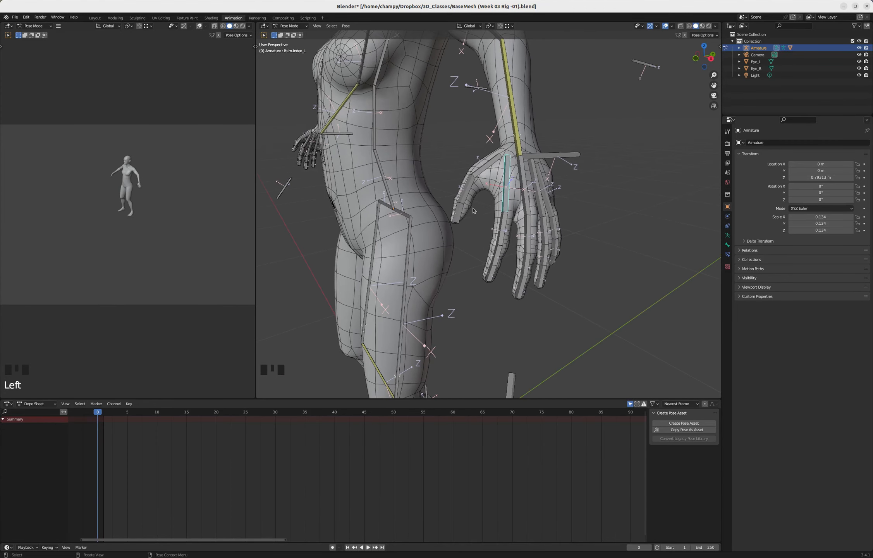
scroll(489, 208, up, 2)
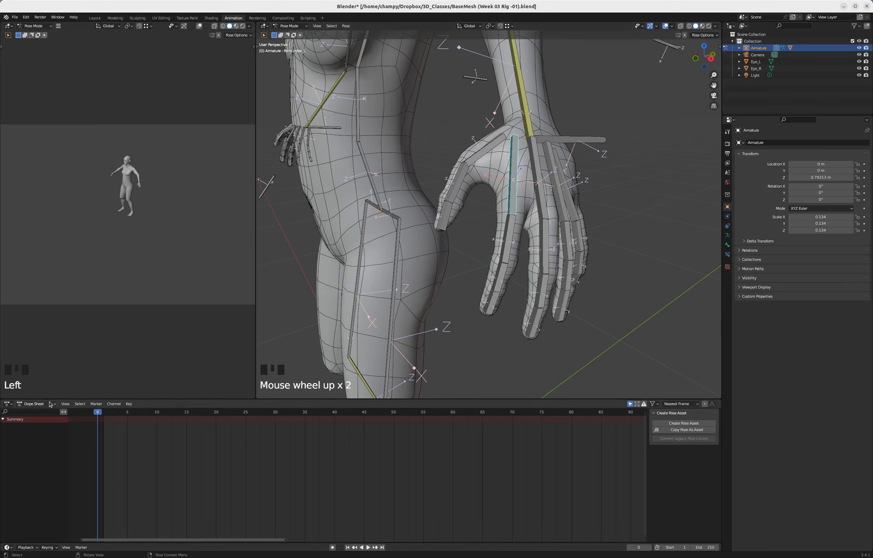
click(37, 404)
click(46, 421)
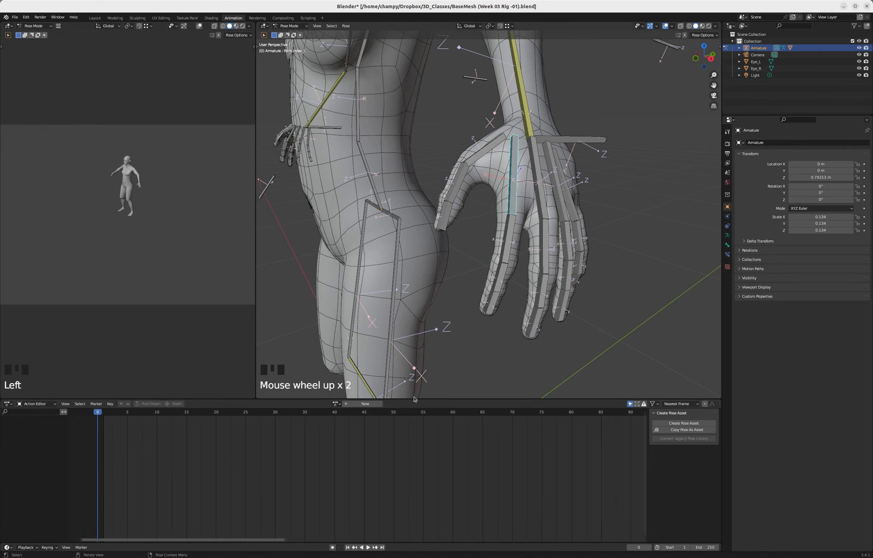
Step: Enable Auto Keying for the upcoming finger poses and keep the left hand in view
middle_drag(481, 285, 514, 281)
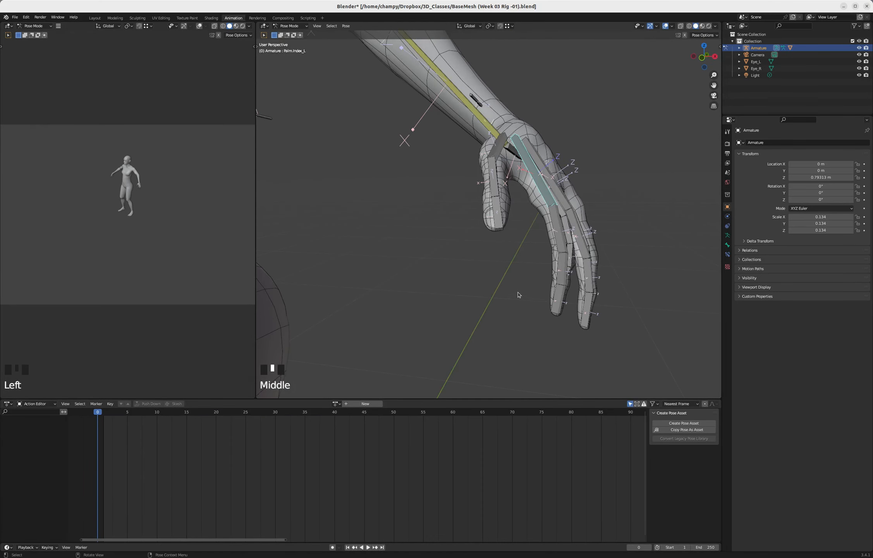
click(337, 403)
middle_drag(584, 230, 564, 235)
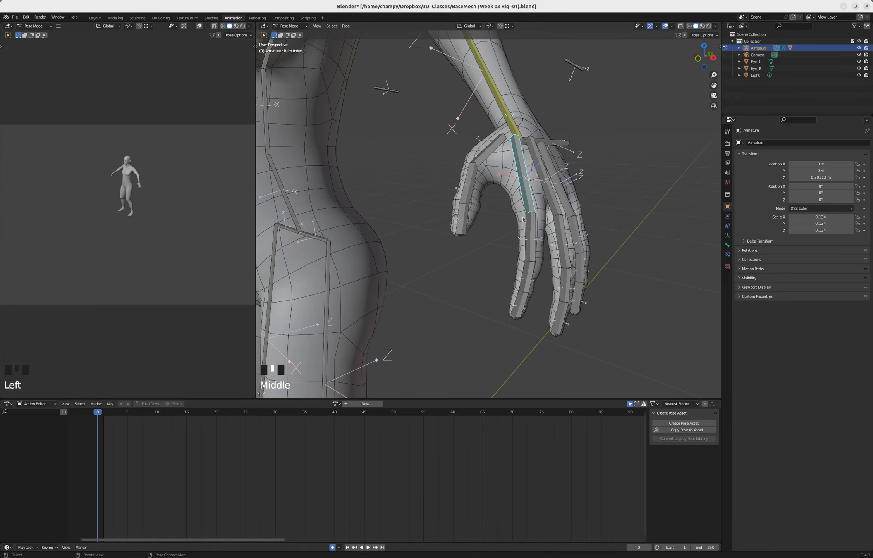
middle_drag(548, 202, 480, 180)
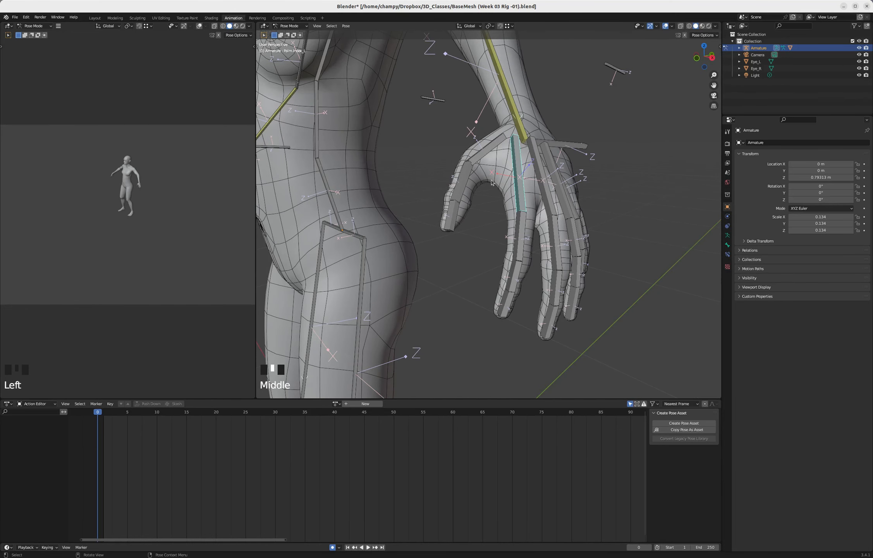
Step: Select all palm and finger bones of the left thumb and left index finger together
click(483, 156)
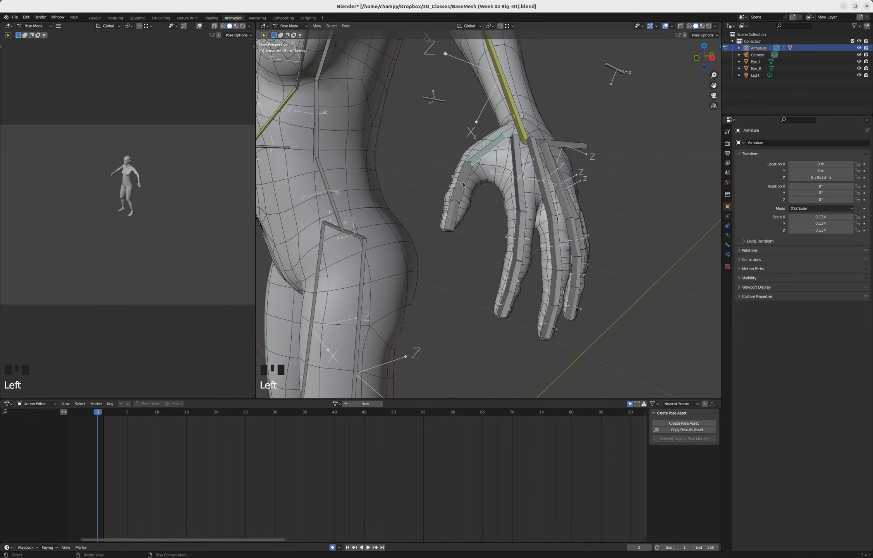
shift+click(465, 182)
shift+click(452, 217)
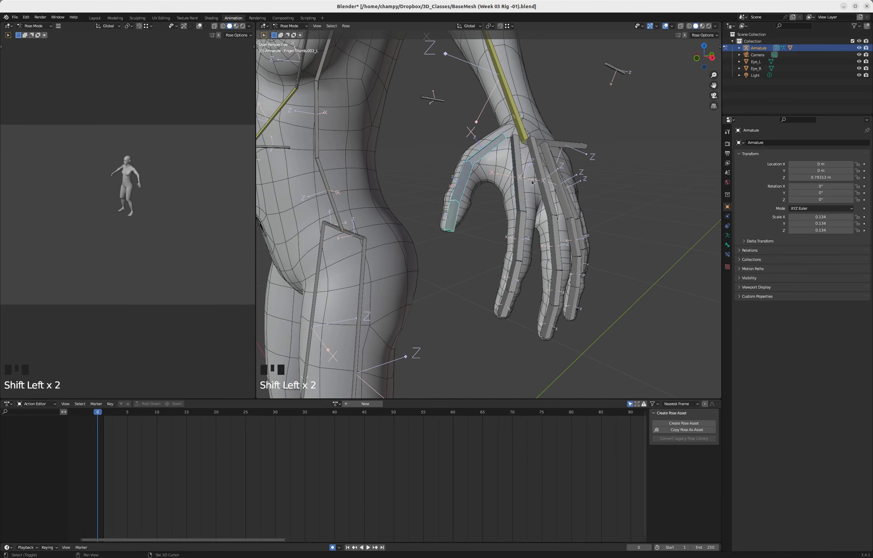
shift+click(520, 205)
shift+click(522, 252)
shift+click(513, 286)
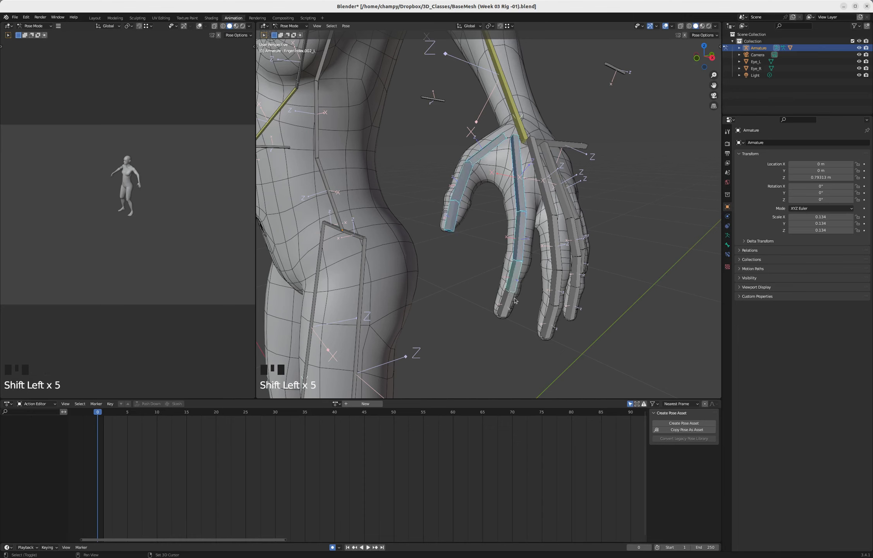
shift+click(508, 299)
Step: Add the left middle finger's three finger bones and its palm bone to the selection
shift+click(555, 299)
shift+click(553, 291)
shift+click(552, 314)
shift+click(554, 230)
shift+click(546, 182)
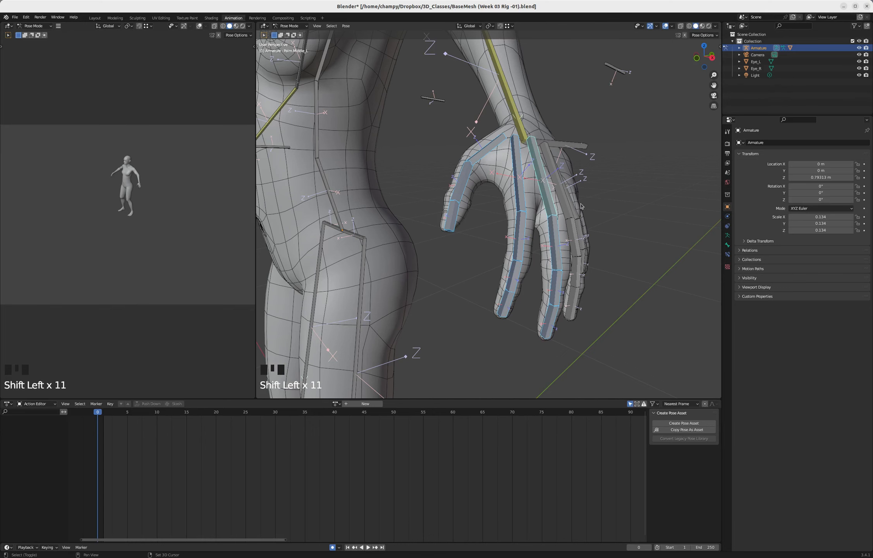
Step: Add the left ring and pinky fingers' palm bones and three finger bones each to the selection
middle_drag(546, 183, 538, 215)
shift+click(542, 214)
shift+click(538, 256)
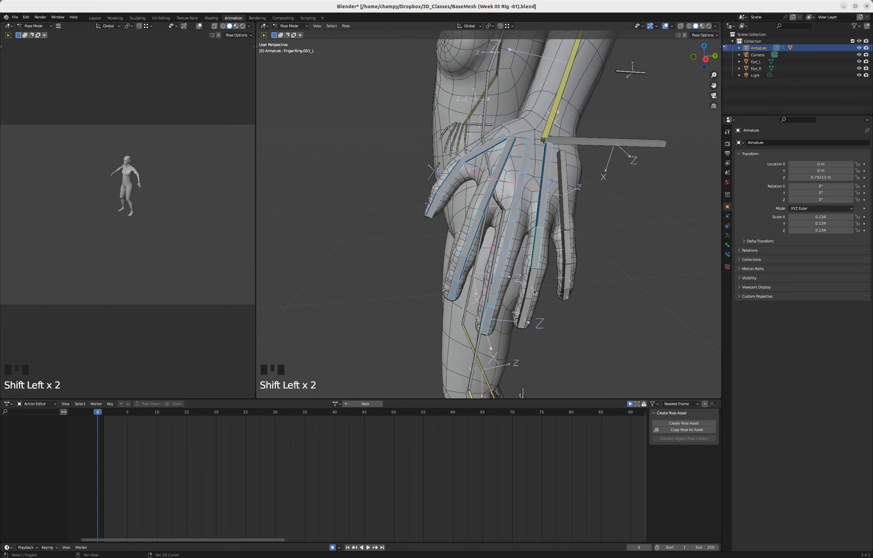
shift+click(535, 281)
shift+click(529, 308)
shift+click(565, 293)
shift+click(566, 276)
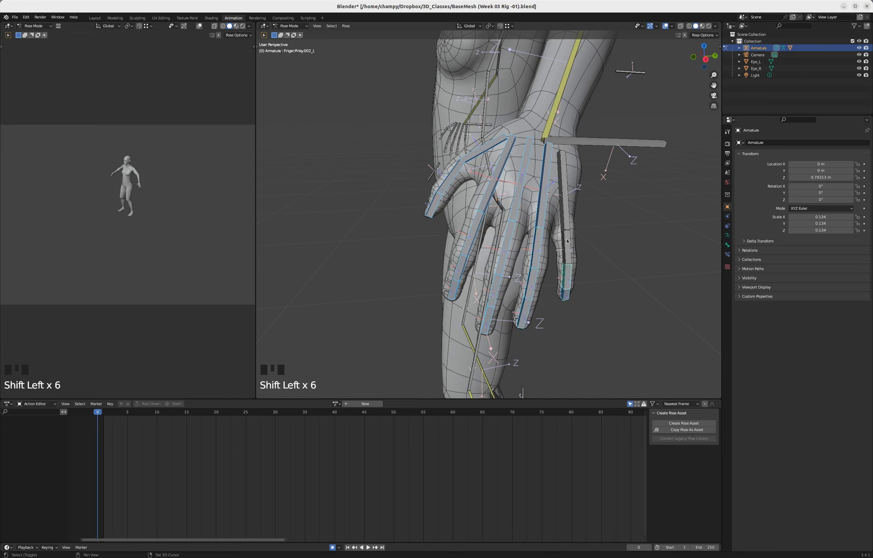
shift+click(566, 240)
shift+click(566, 207)
Step: Insert a Location, Rotation & Scale keyframe at frame 0 for all selected left-hand palm and finger bones
middle_drag(566, 206, 517, 267)
key(i)
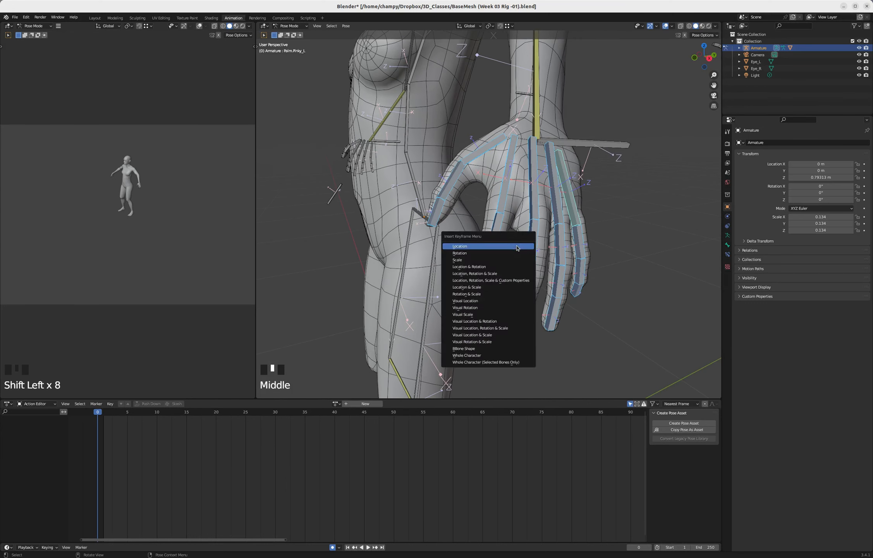
click(490, 273)
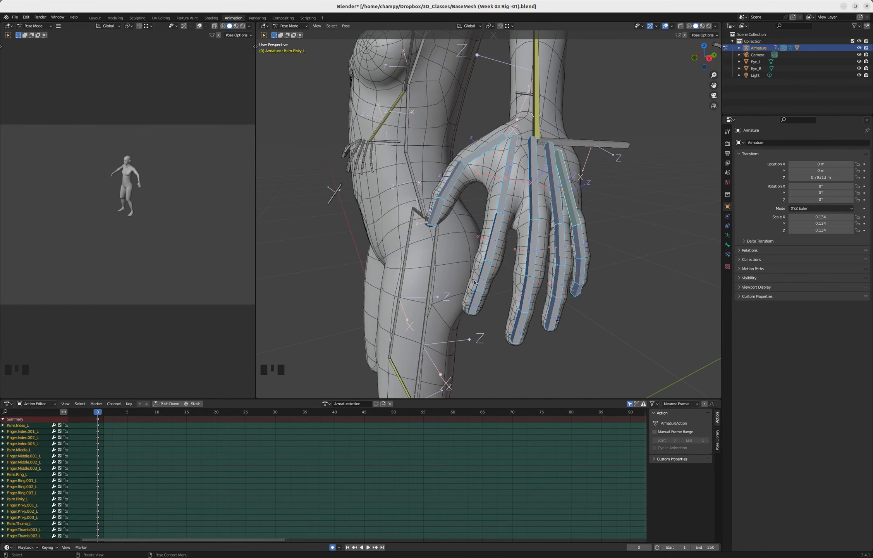
Step: Select the left thumb's palm bone and set the current frame to 20
click(477, 159)
click(111, 414)
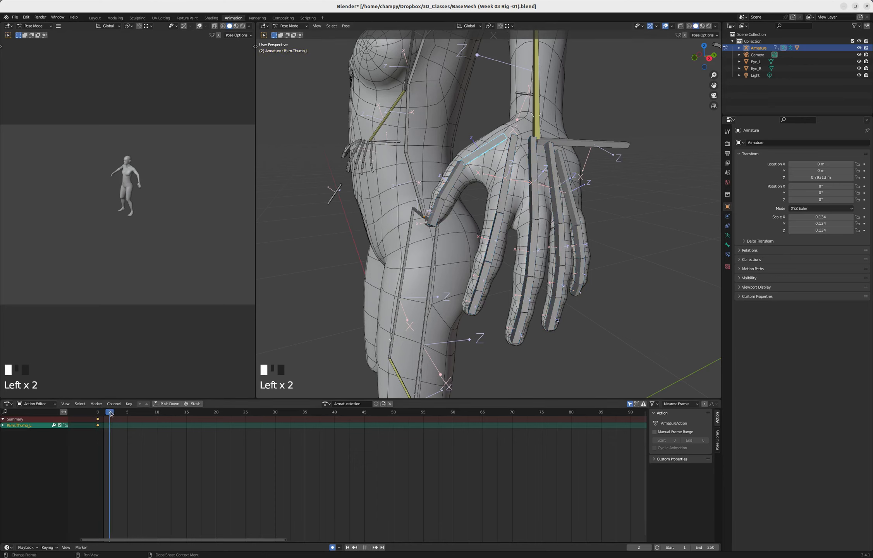
drag(111, 414, 217, 412)
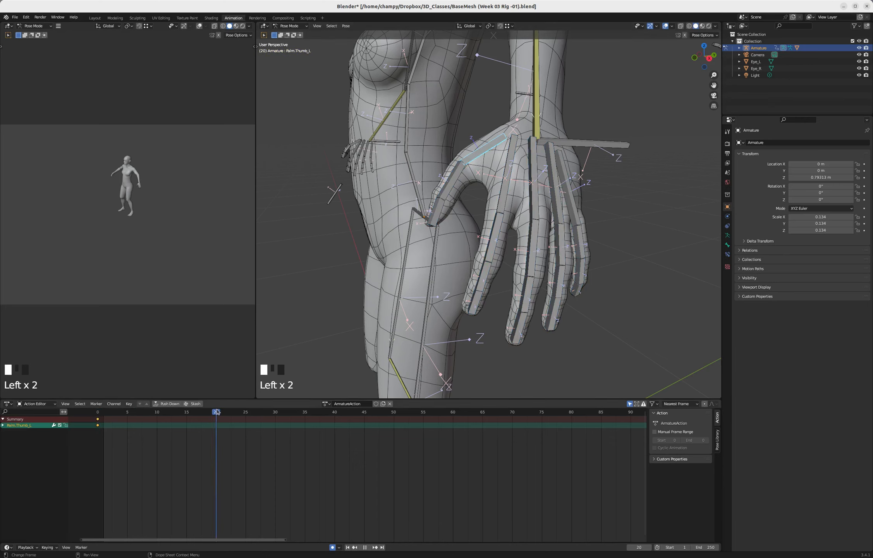
click(98, 412)
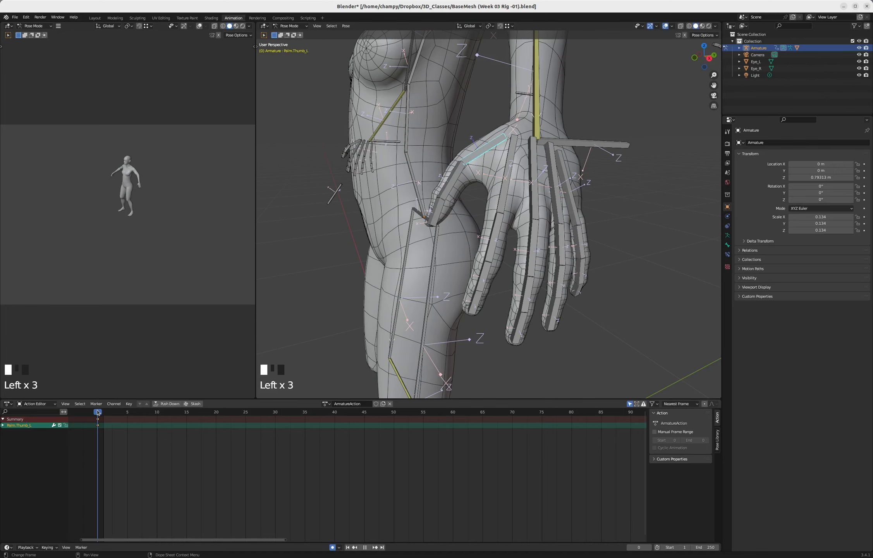
click(216, 412)
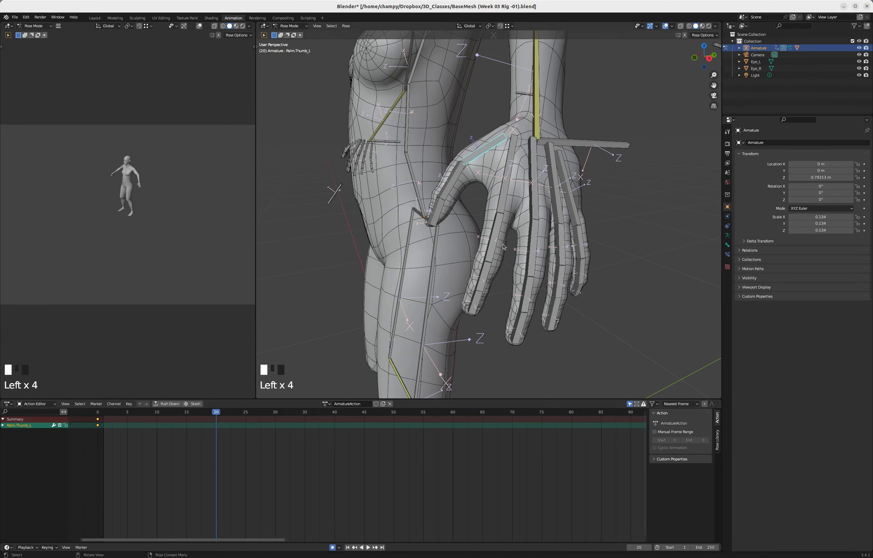
Step: Select the left index finger's first bone and switch to an orthographic view showing the hand from the side
middle_drag(504, 247, 576, 240)
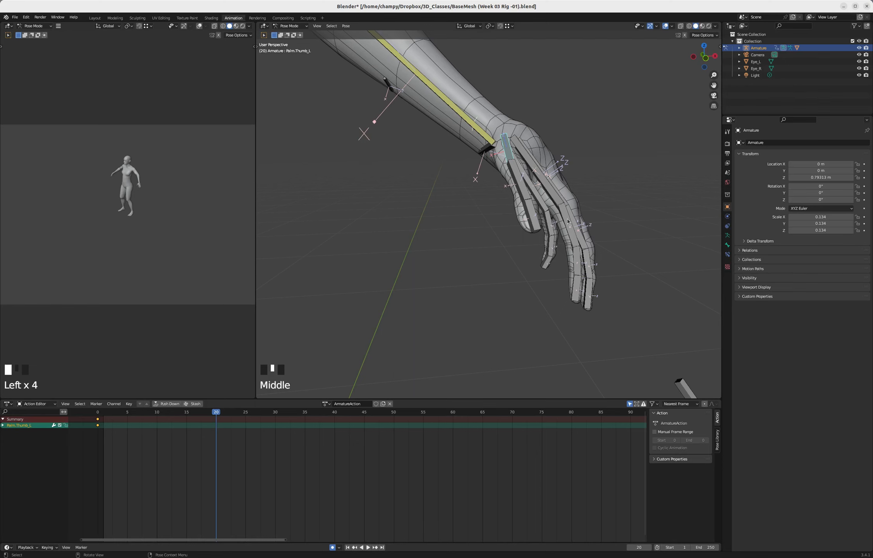
click(568, 221)
scroll(551, 223, up, 3)
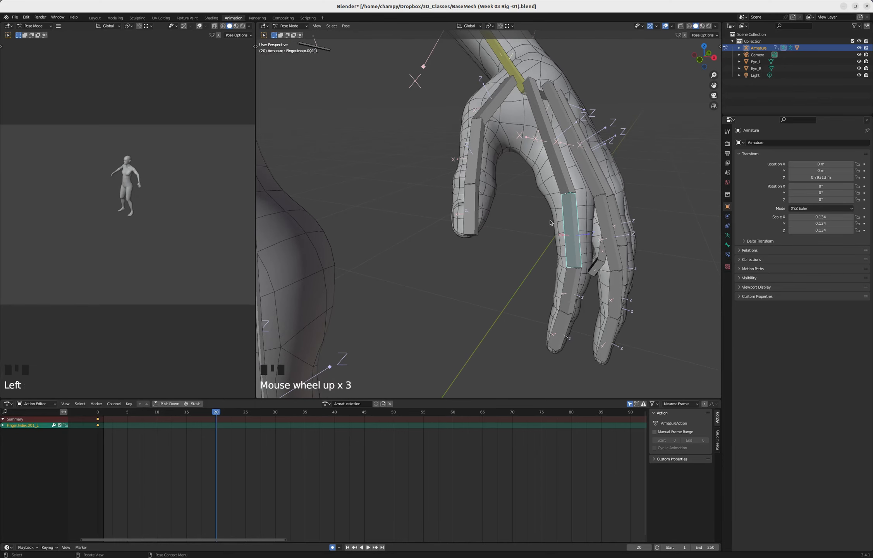
middle_drag(544, 223, 555, 240)
key(KP_5)
scroll(597, 192, up, 5)
scroll(599, 191, down, 1)
scroll(599, 191, down, 3)
middle_drag(554, 257, 587, 223)
scroll(582, 227, down, 4)
Step: Rotate the left index finger's first bone around its local X axis so the finger bends toward the palm
key(r)
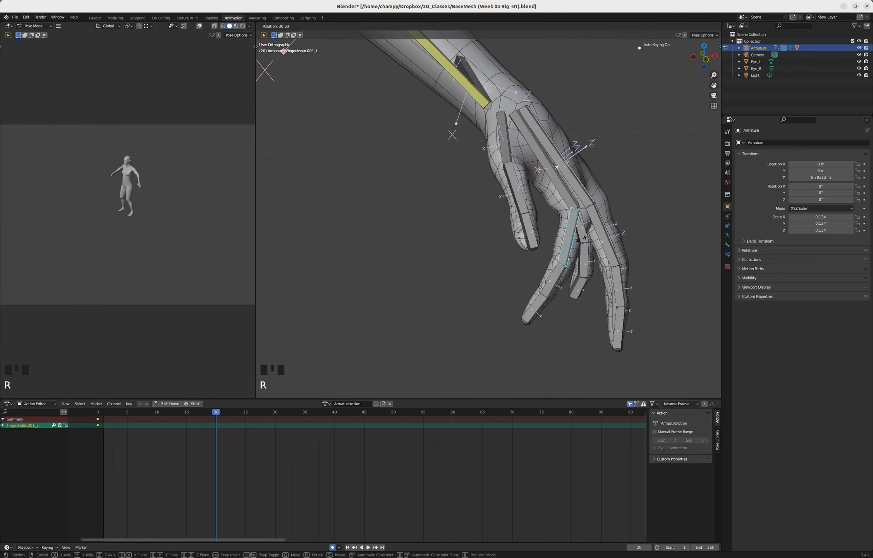
key(x)
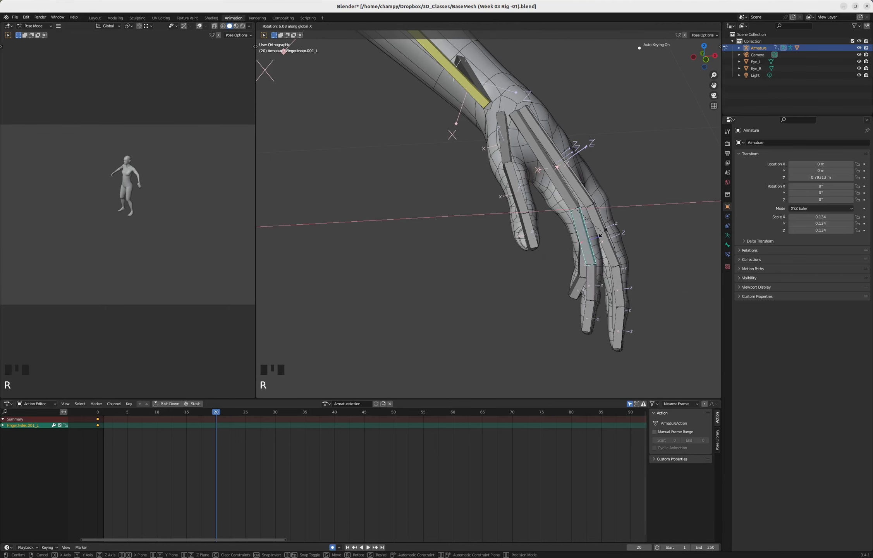
key(x)
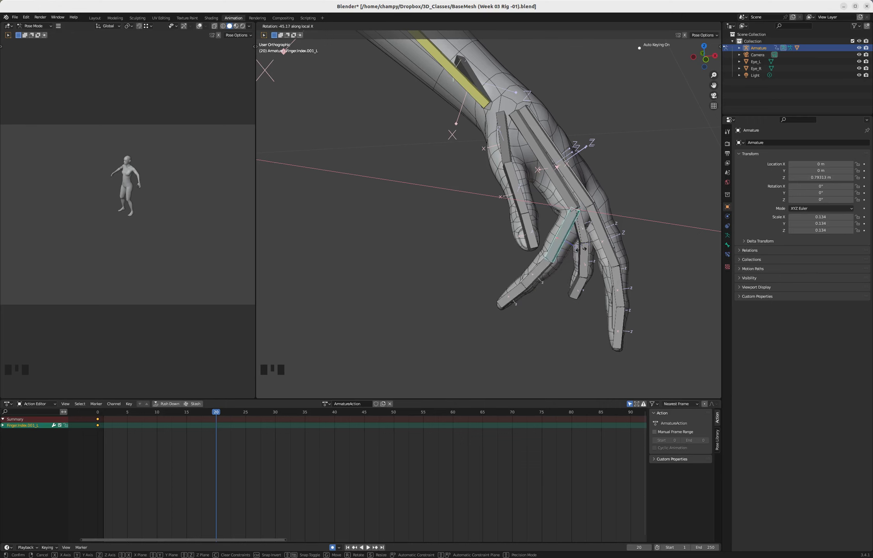
click(603, 244)
middle_drag(603, 245, 577, 234)
scroll(576, 234, up, 4)
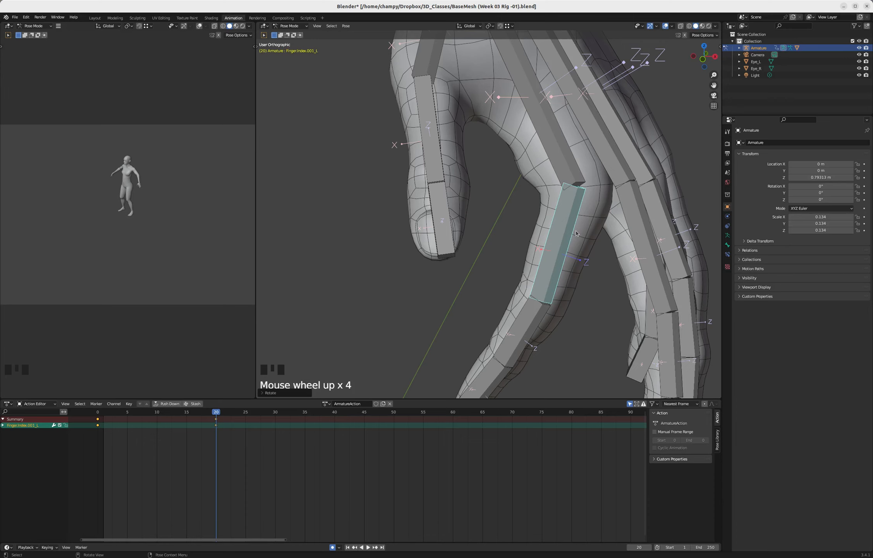
middle_drag(570, 229, 582, 213)
scroll(554, 199, down, 2)
key(r)
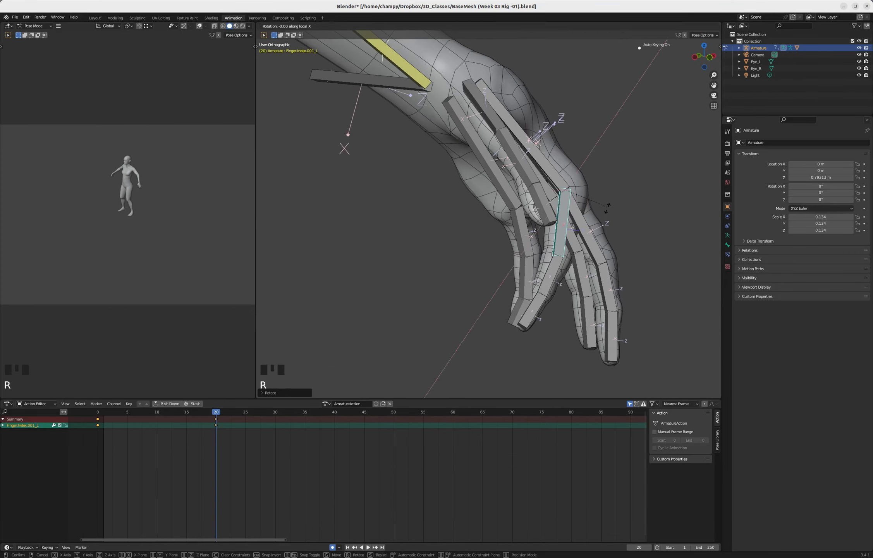
click(606, 215)
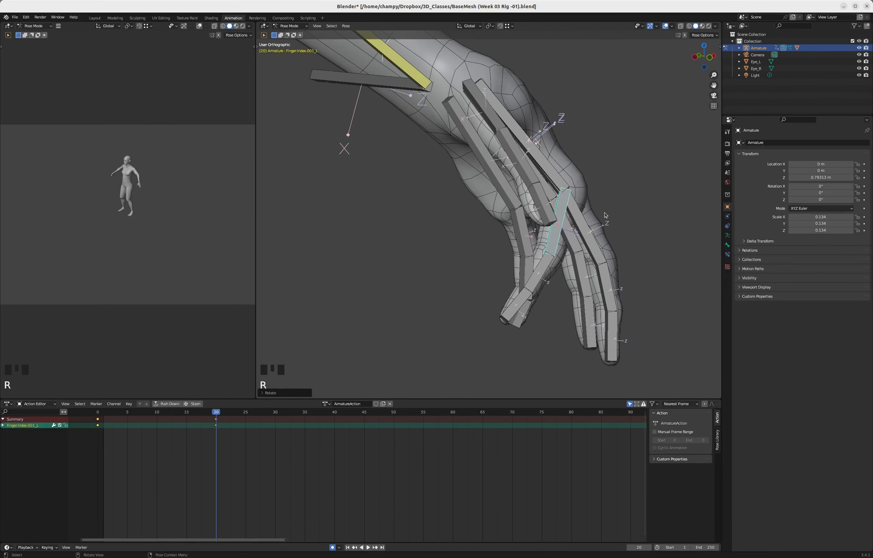
Step: Rotate the left index finger's second bone about -87° around its local X axis
click(538, 273)
middle_drag(538, 272, 579, 262)
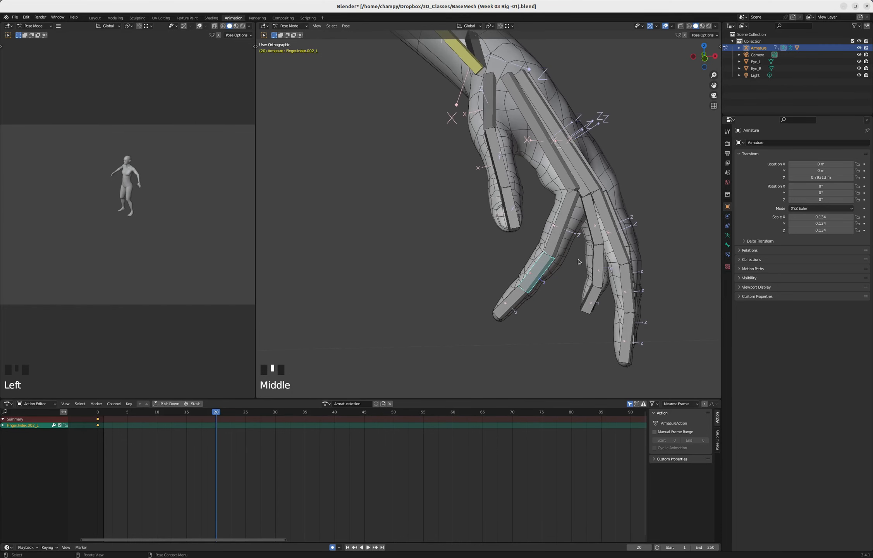
key(r)
key(x)
key(x)
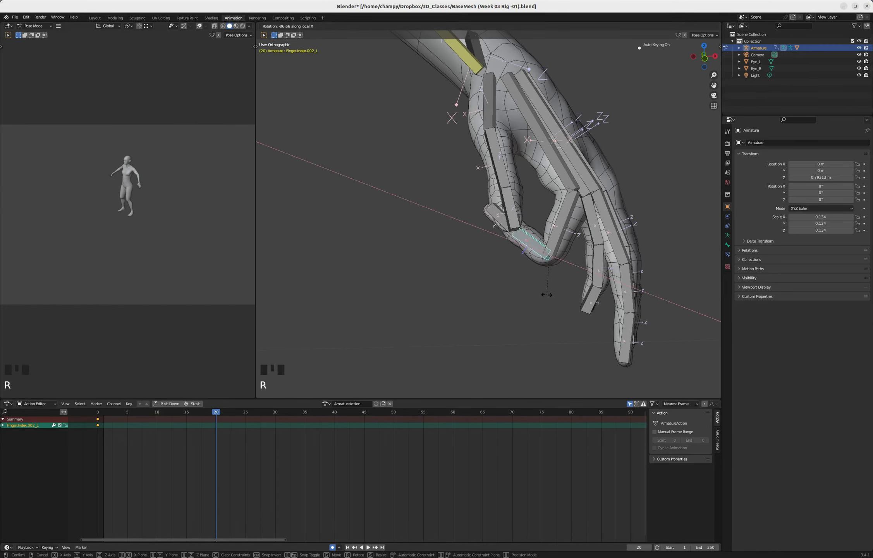
click(547, 295)
Step: Rotate the left index finger's tip bone around its local X axis to curl it inward
middle_drag(546, 294, 515, 223)
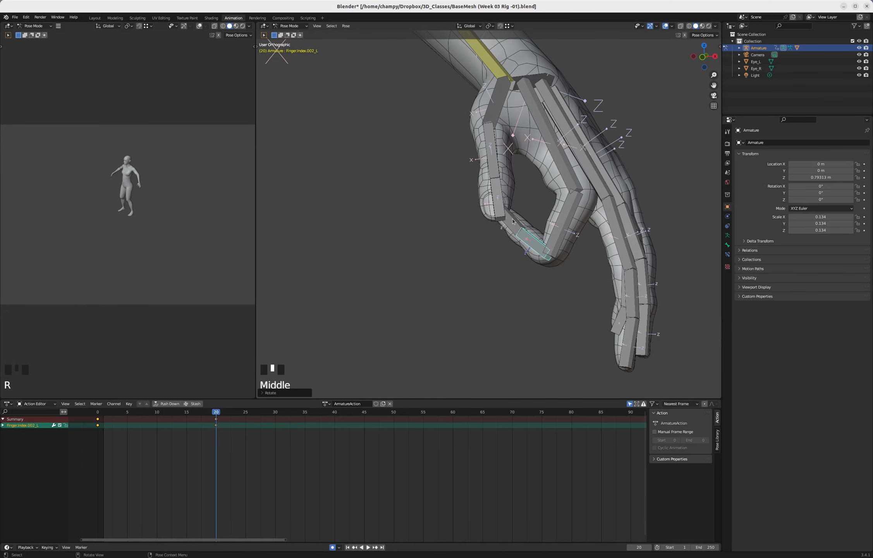
click(515, 225)
key(r)
key(x)
key(x)
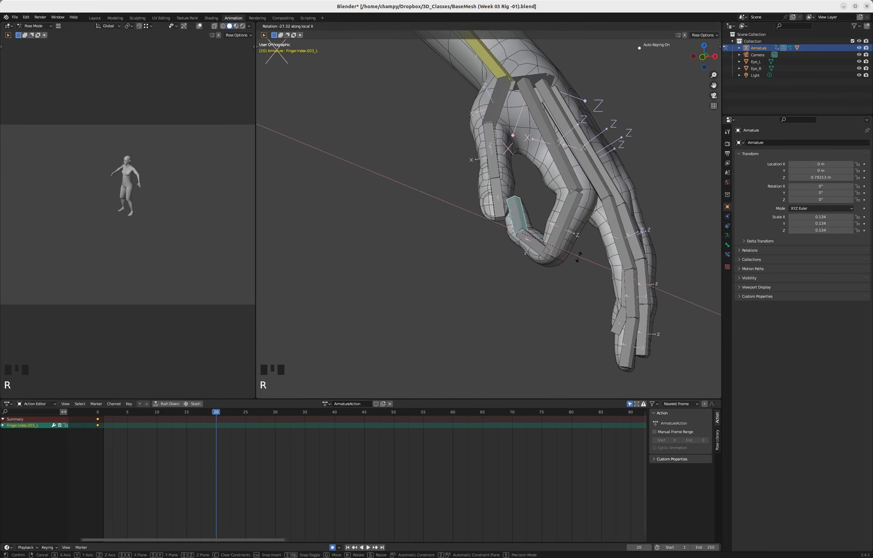
click(532, 262)
Step: Shorten the left index finger's second bone by scaling it to about 0.86 along its local Y axis
scroll(532, 232, up, 3)
mouse_move(532, 232)
middle_down()
mouse_move(541, 242)
mouse_move(523, 236)
middle_up()
click(542, 242)
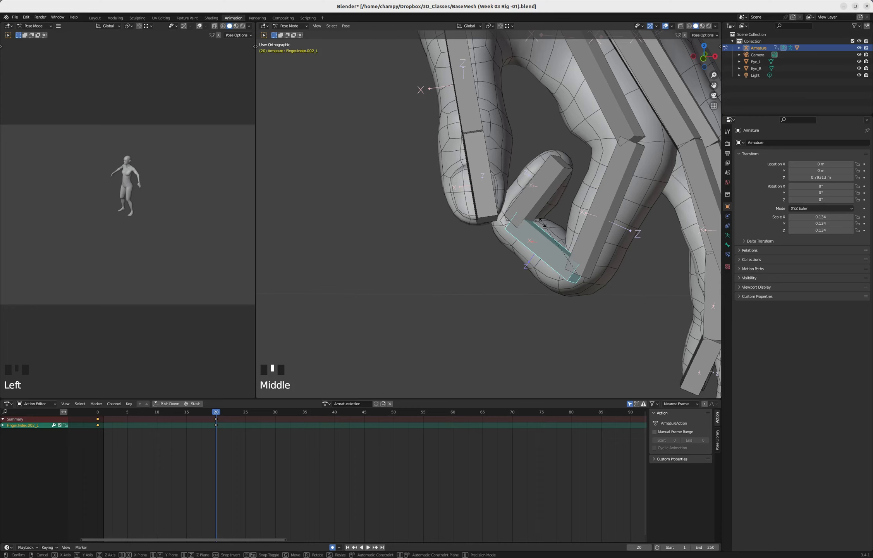
key(s)
key(y)
key(y)
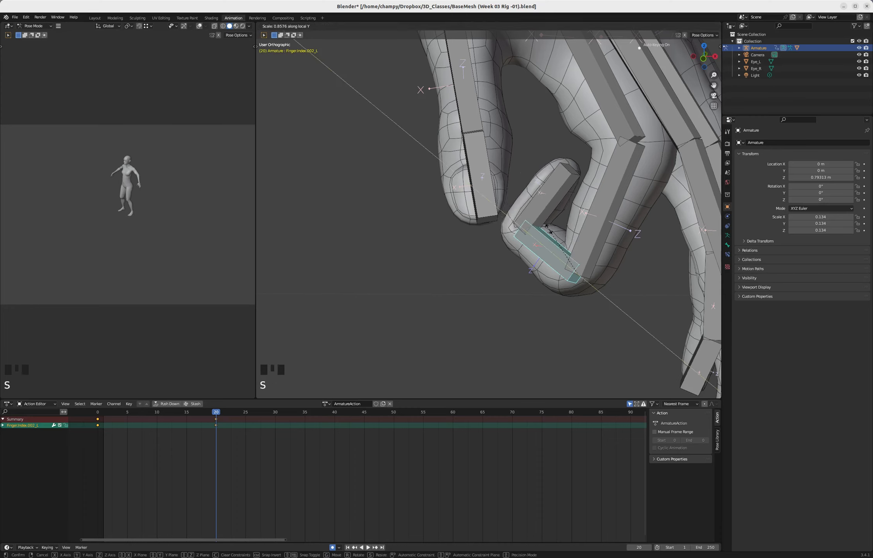
click(566, 242)
Step: Scale the left index finger's first bone to about 0.91 along its local Y axis
click(575, 217)
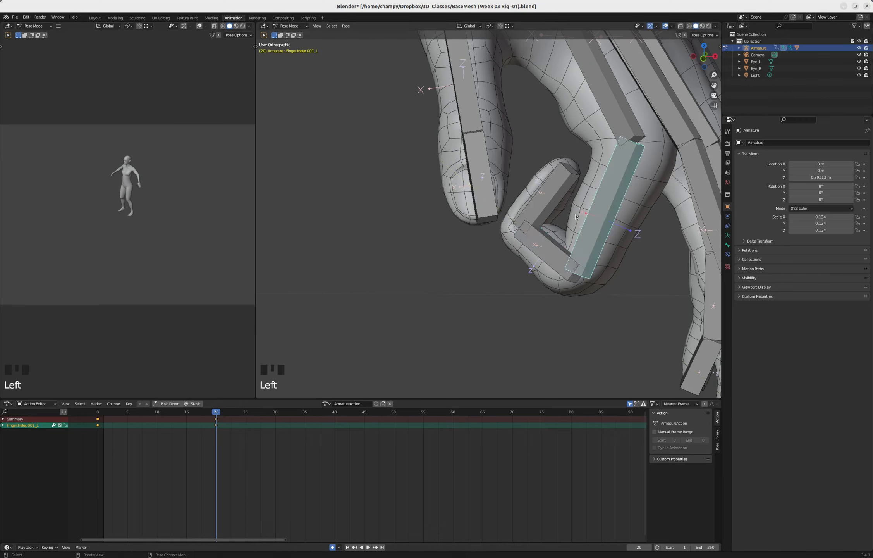
key(s)
key(y)
key(y)
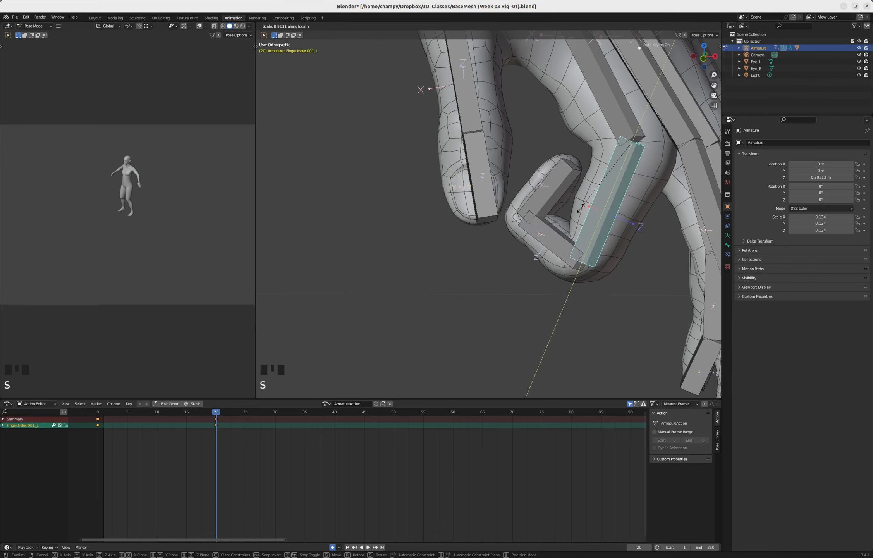
click(582, 208)
Step: Curl the remaining left fingers and the thumb into a closed fist at frame 20 by rotating and scaling their bones
middle_drag(581, 208, 598, 196)
scroll(582, 206, down, 6)
scroll(565, 205, up, 5)
scroll(564, 205, down, 1)
scroll(564, 204, down, 1)
click(607, 193)
key(r)
click(527, 190)
key(r)
middle_drag(542, 190, 592, 223)
click(677, 211)
key(r)
click(678, 217)
click(665, 116)
click(562, 124)
key(r)
click(574, 155)
key(r)
click(574, 97)
key(s)
click(508, 210)
key(r)
click(604, 217)
Step: Inspect the closed left fist from several angles, checking how the index finger and thumb are bent
scroll(620, 233, down, 5)
scroll(593, 223, up, 2)
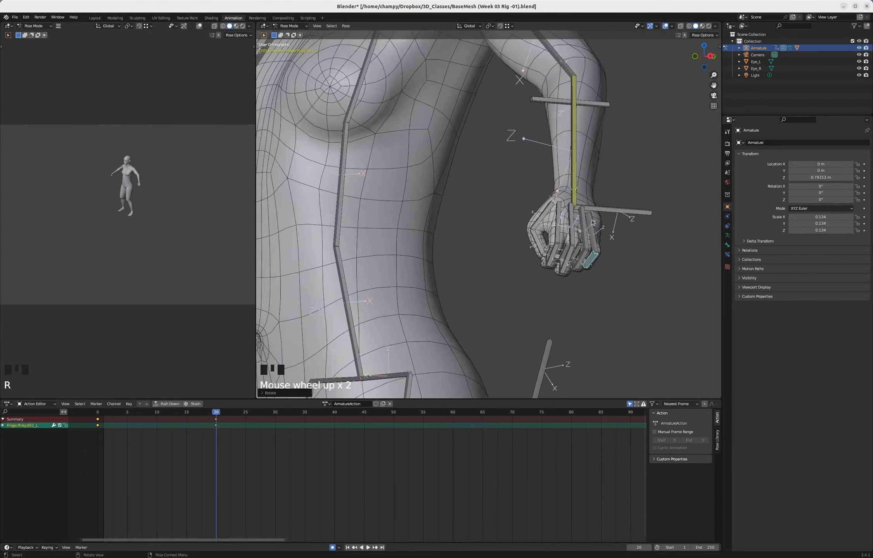
scroll(593, 223, up, 3)
middle_drag(541, 196, 552, 229)
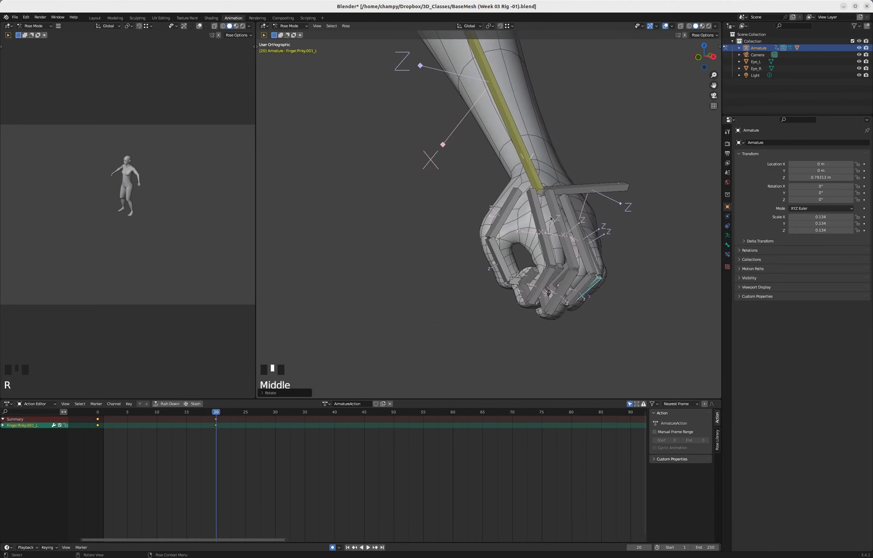
scroll(551, 229, up, 4)
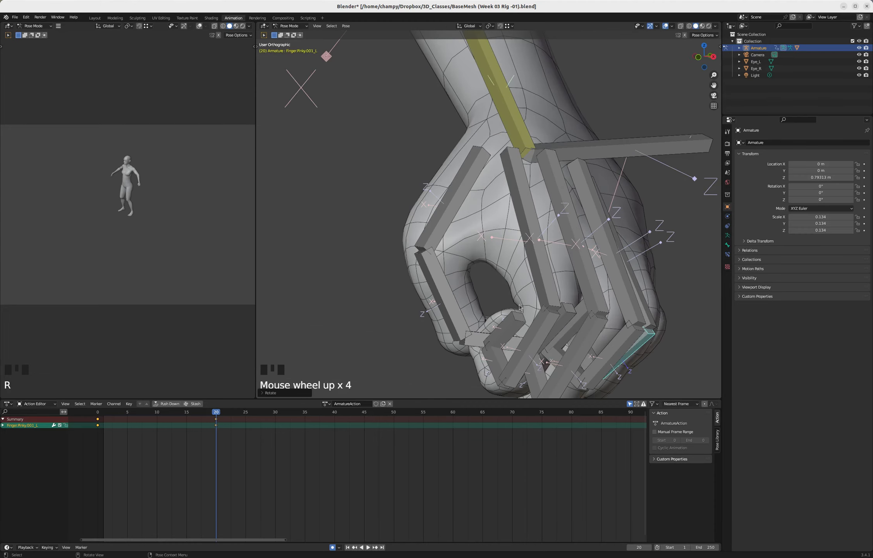
click(532, 332)
middle_drag(532, 332, 533, 275)
scroll(525, 222, down, 3)
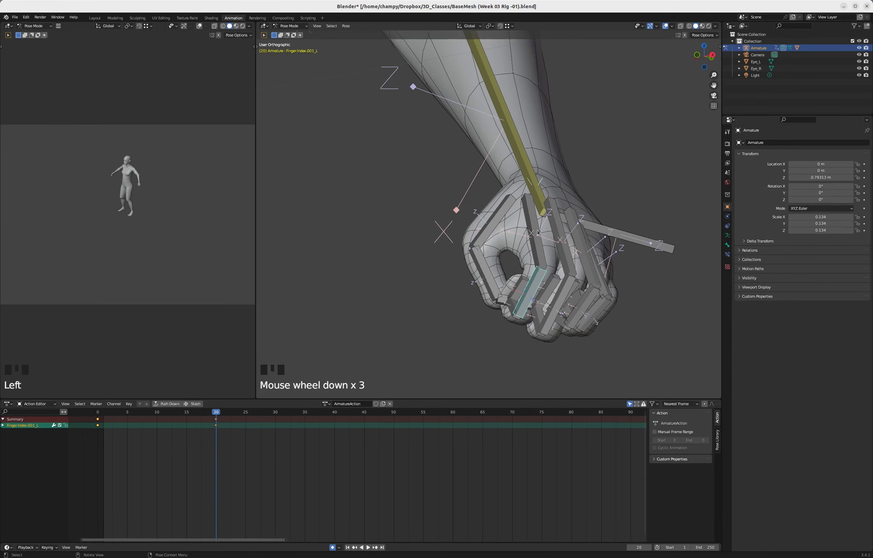
middle_drag(512, 258, 511, 254)
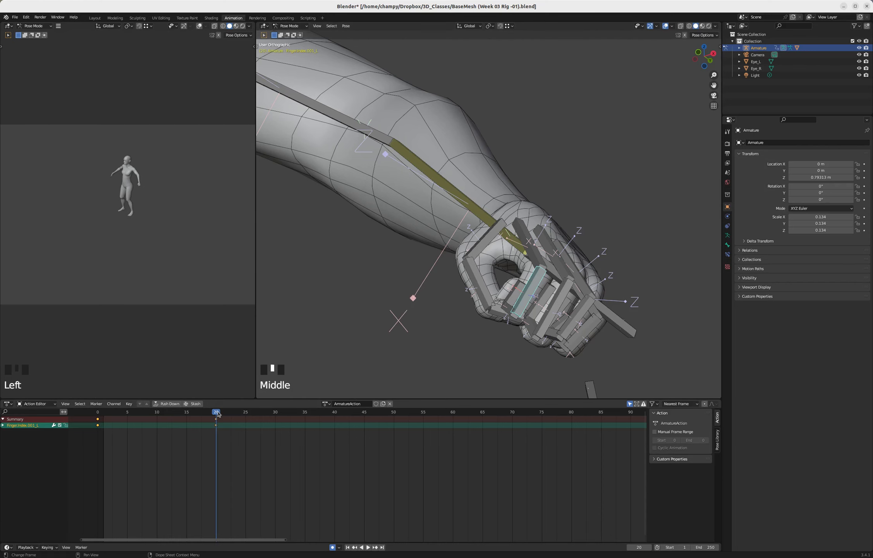
middle_drag(451, 308, 472, 312)
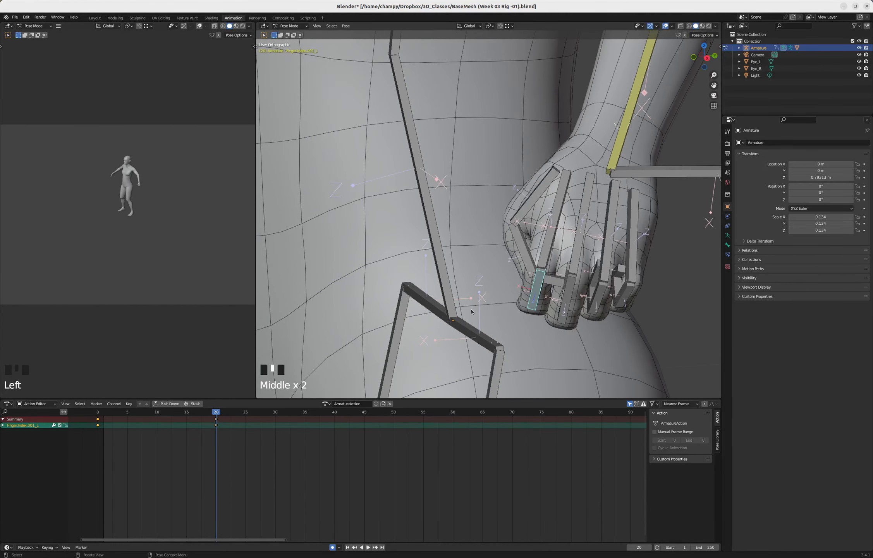
Step: Select the left hand's palm bones and first finger bones one by one to check their keyframes
click(550, 251)
click(575, 251)
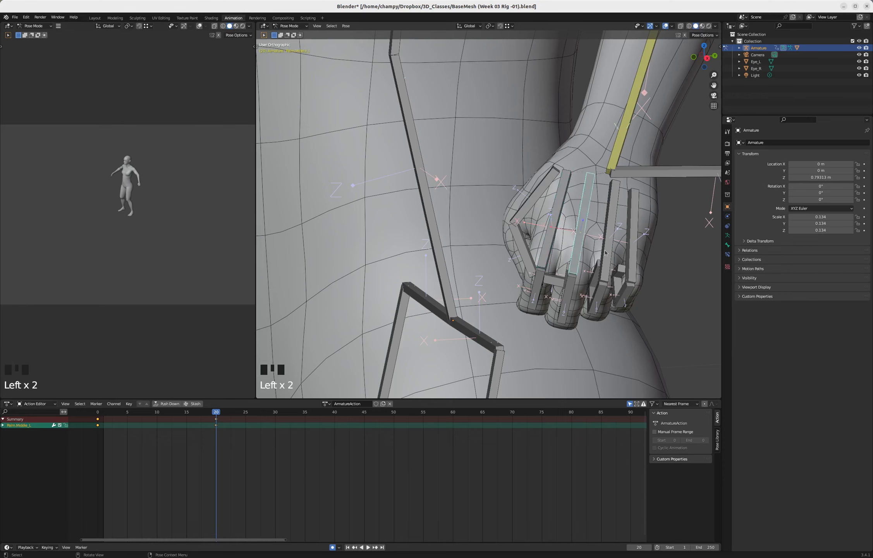
click(610, 257)
click(635, 259)
click(625, 298)
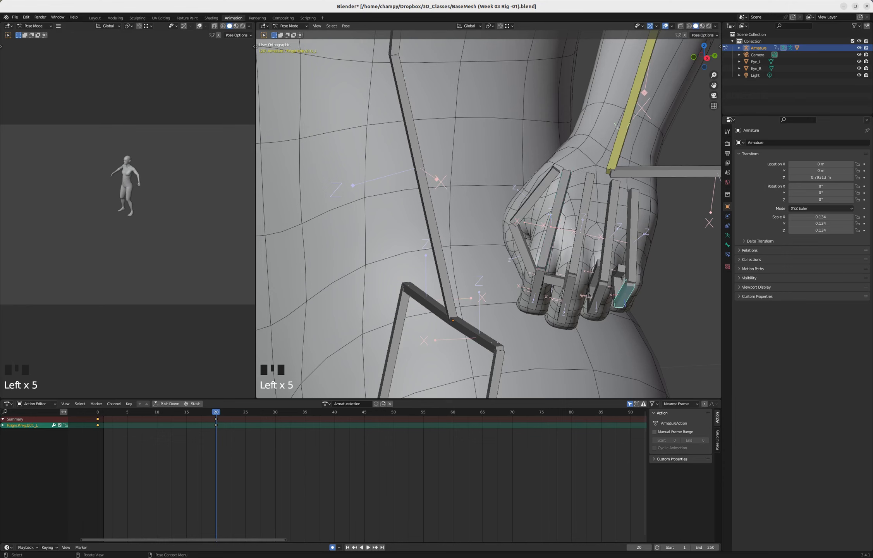
click(596, 297)
click(567, 299)
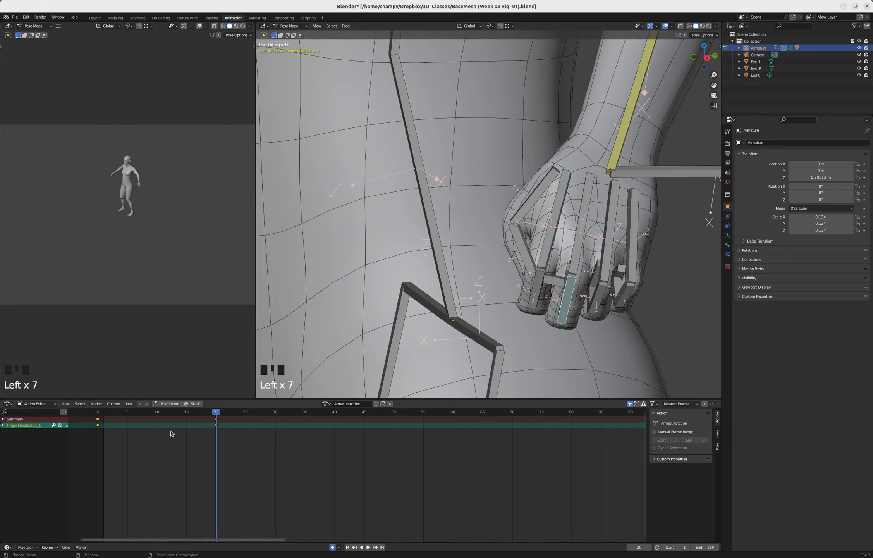
Step: Rename the armature's current action to Fist_L
click(361, 403)
text(Fist_L)
key(Return)
Step: Unlink the Fist_L action from the armature and open the list of stored actions
click(390, 404)
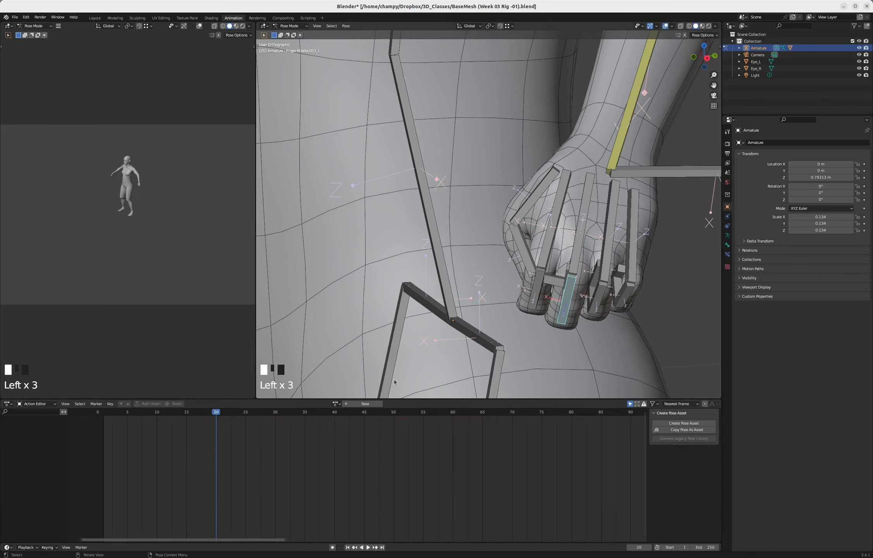
click(336, 403)
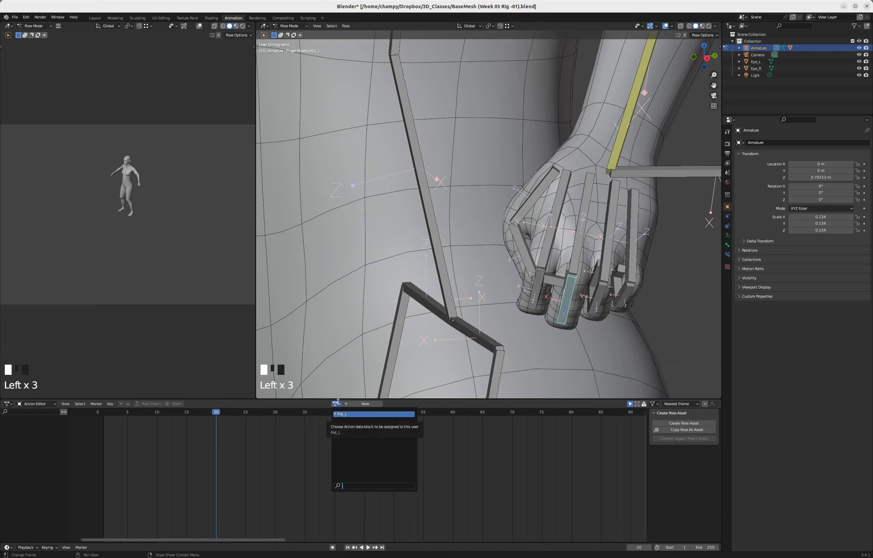
Step: Move the timeline to frame 11 and assign the stored Fist_L action back to the armature
click(336, 404)
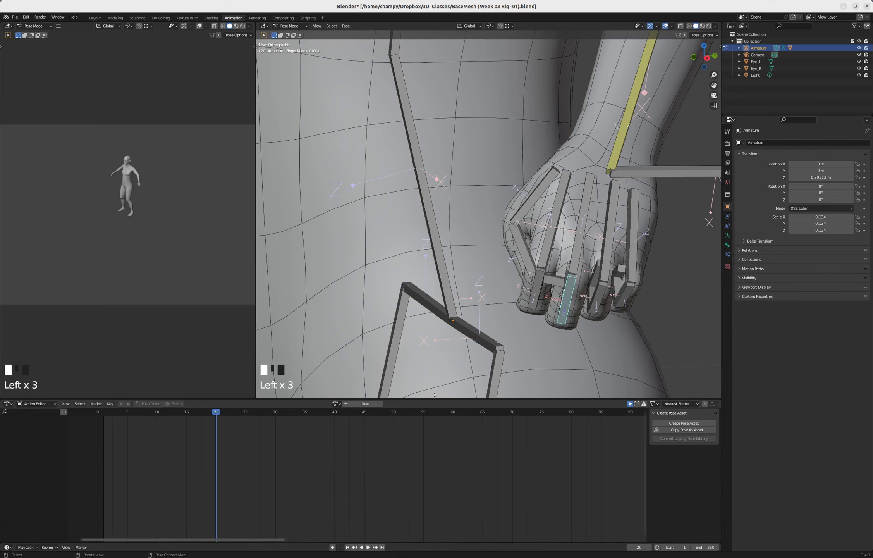
middle_drag(381, 305, 429, 289)
scroll(470, 259, down, 3)
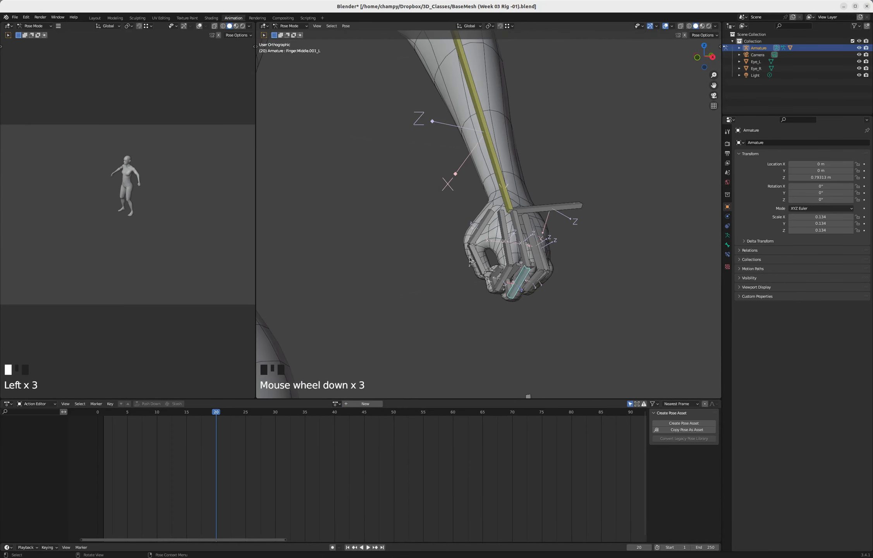
drag(216, 413, 163, 412)
click(336, 404)
click(346, 414)
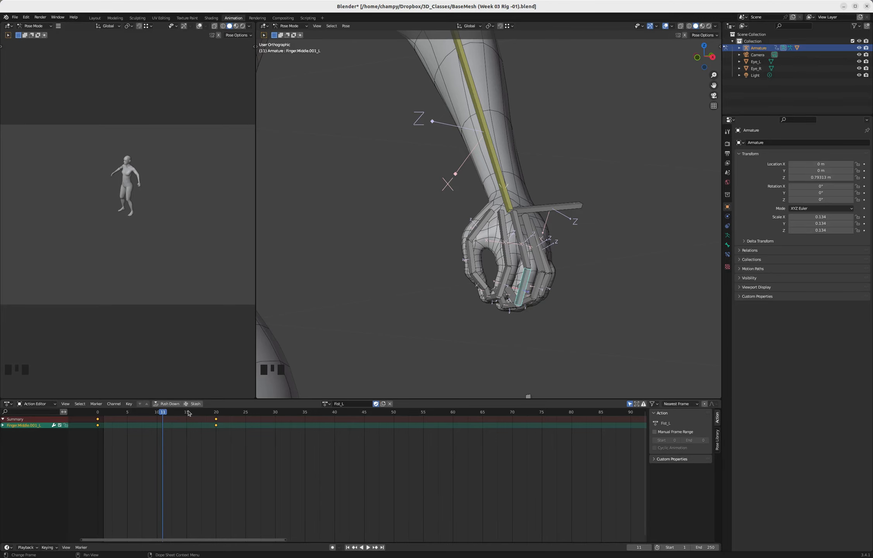
Step: Examine the half-closed left hand at frame 13, checking where the thumb meets the index fingertip
middle_drag(499, 289, 498, 248)
scroll(492, 290, up, 3)
scroll(493, 291, up, 4)
drag(163, 415, 176, 415)
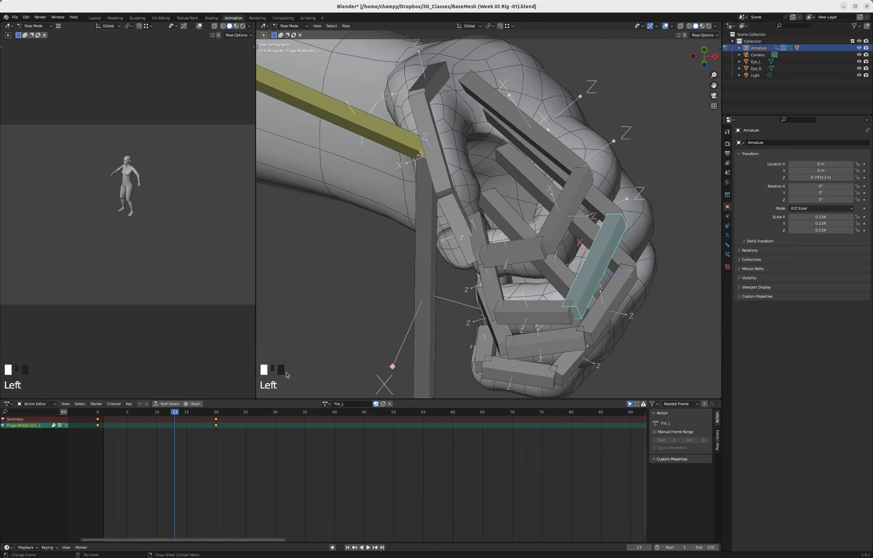
middle_drag(483, 304, 486, 287)
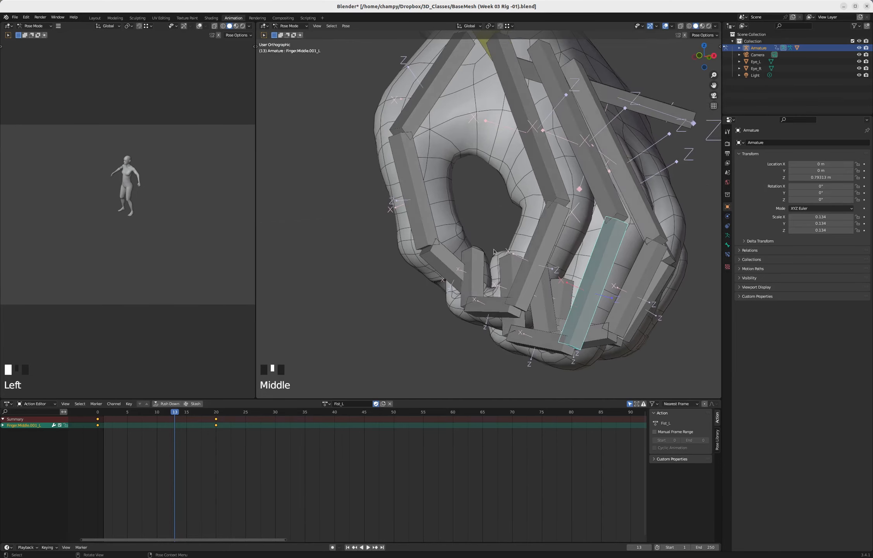
scroll(492, 256, up, 6)
scroll(477, 276, down, 5)
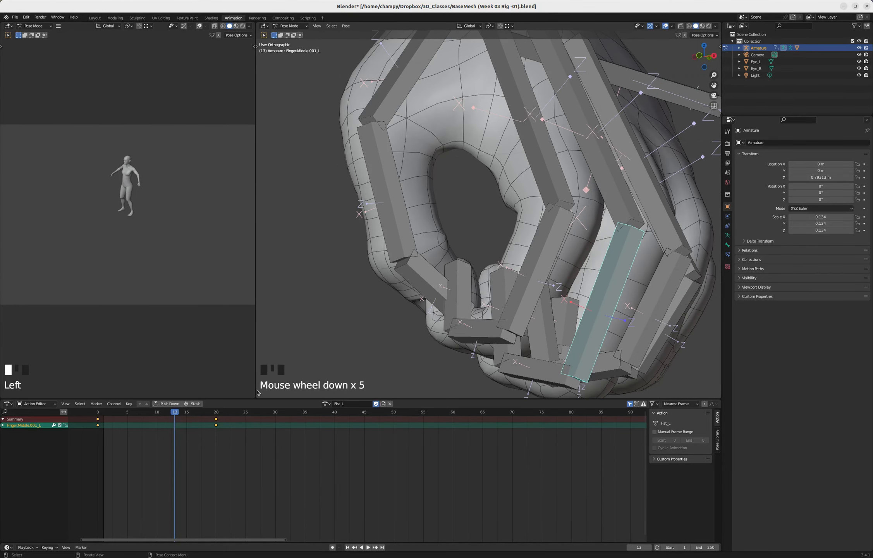
drag(175, 413, 175, 414)
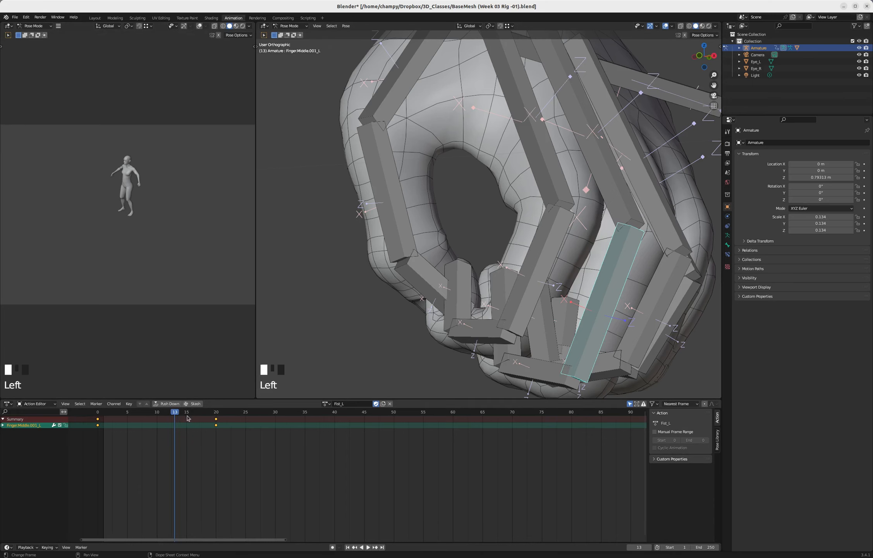
scroll(458, 279, down, 3)
scroll(423, 307, up, 2)
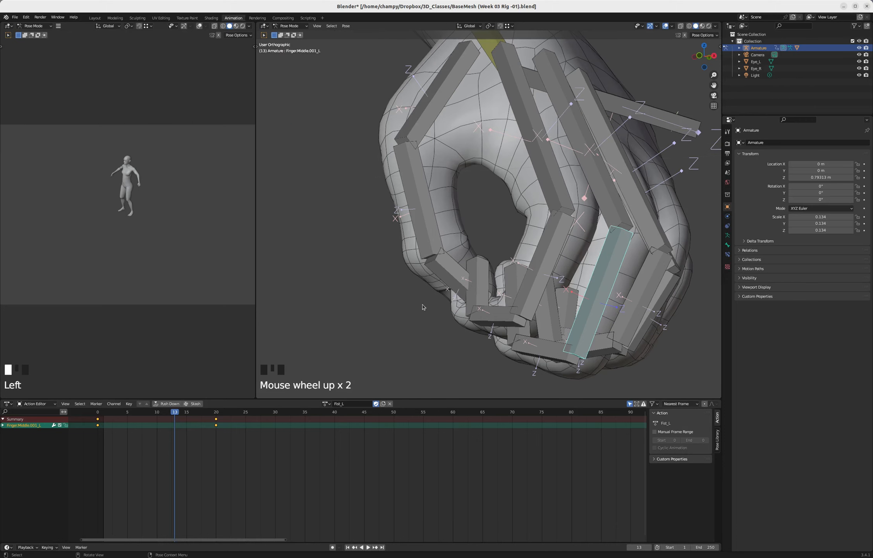
Step: At frame 7, insert Location, Rotation & Scale keyframes on the left thumb's palm bone and both finger bones
drag(174, 417, 138, 418)
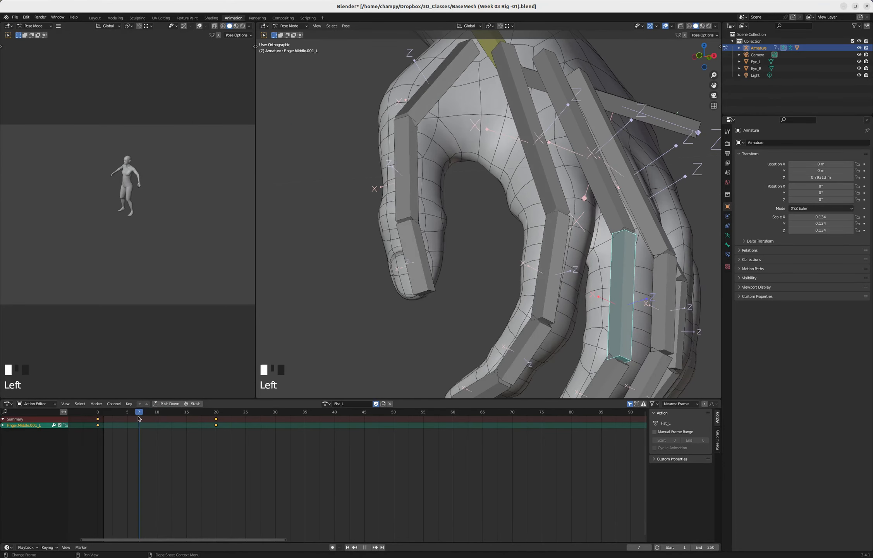
click(425, 294)
shift+click(409, 195)
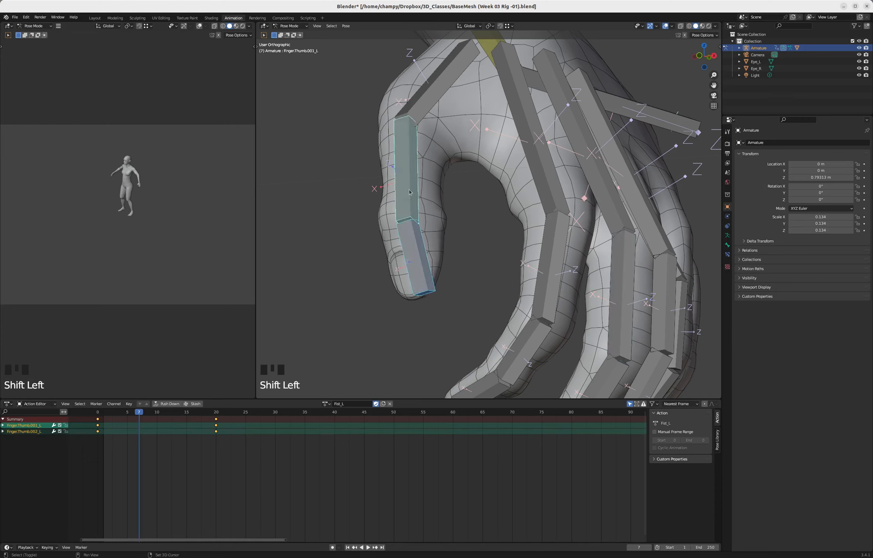
shift+click(418, 109)
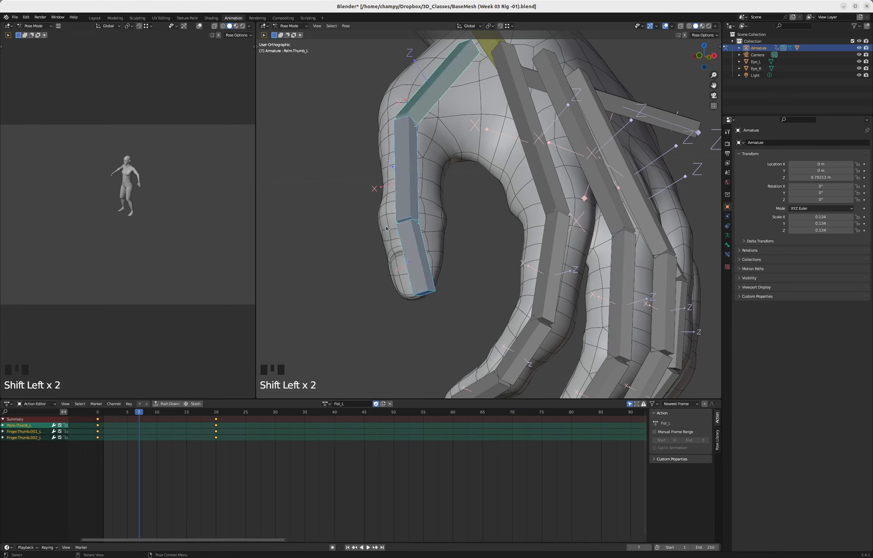
key(i)
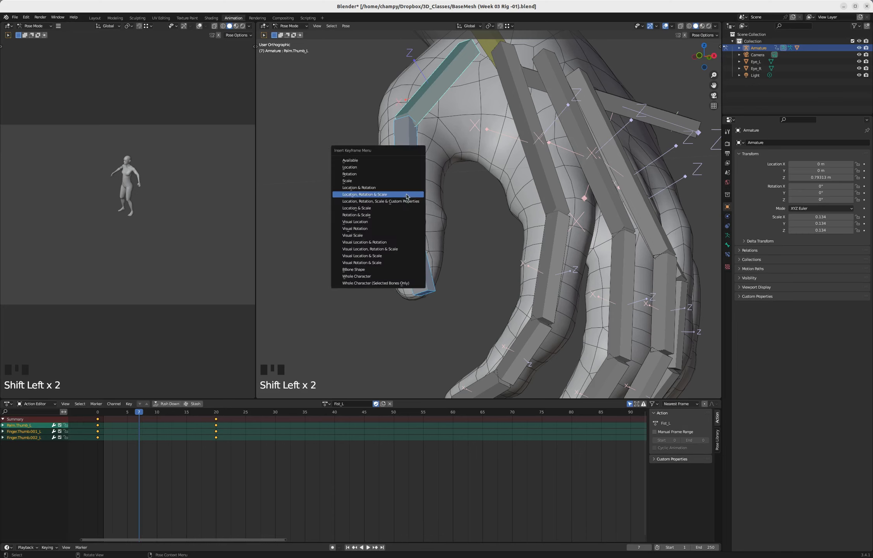
click(374, 196)
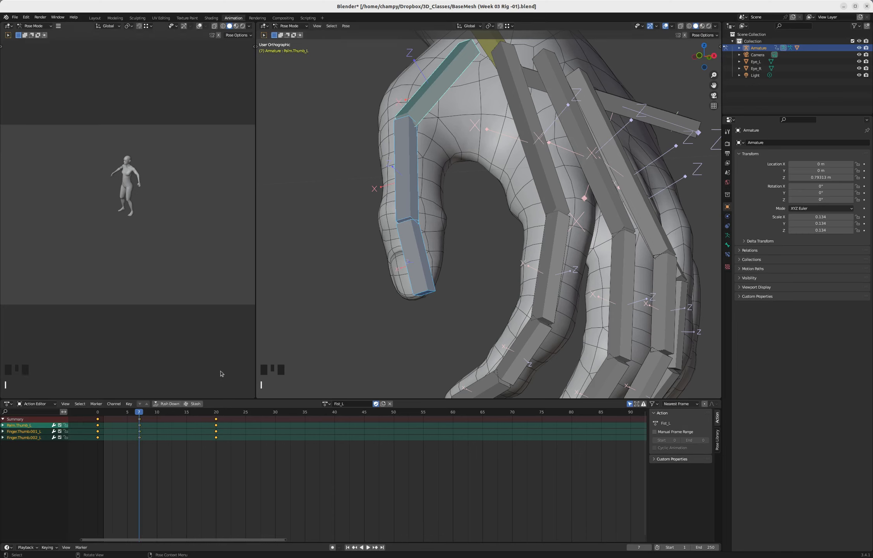
Step: Move the new thumb keyframes to frame 17 and scrub through the fist closing up to frame 19
click(139, 422)
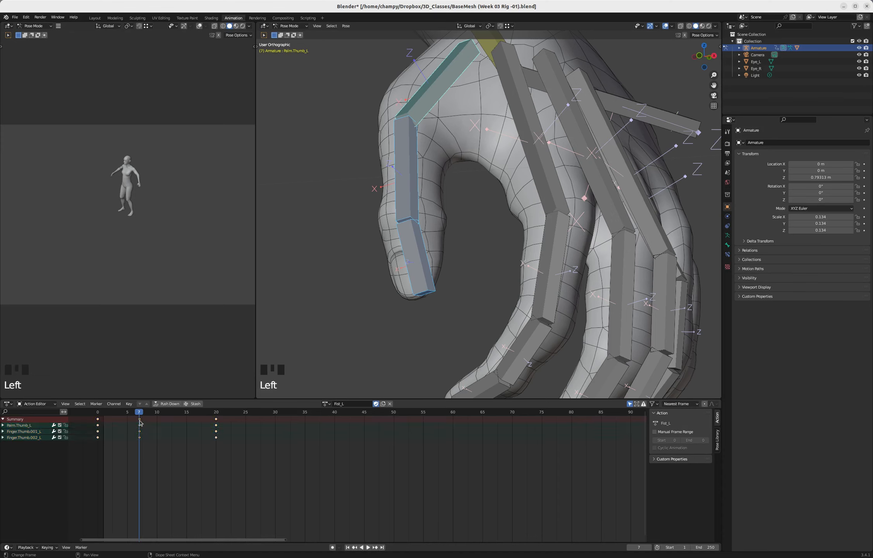
key(g)
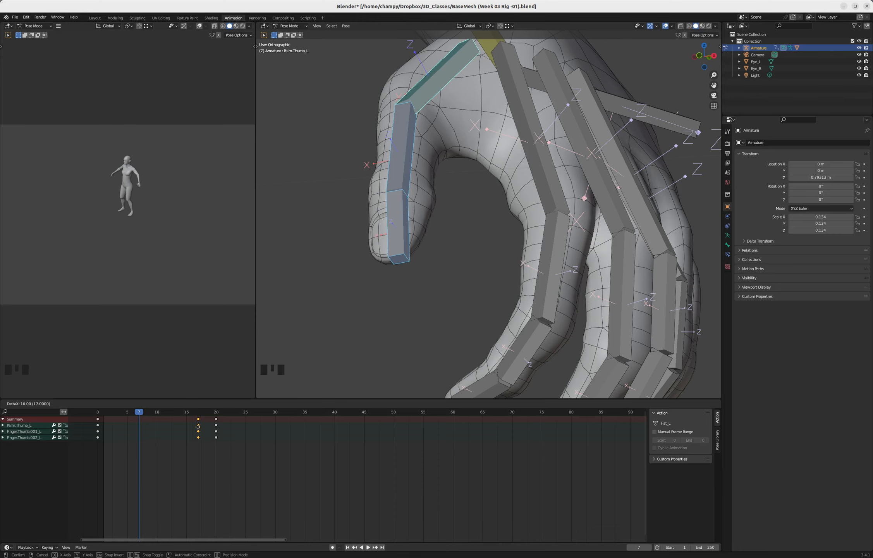
click(198, 426)
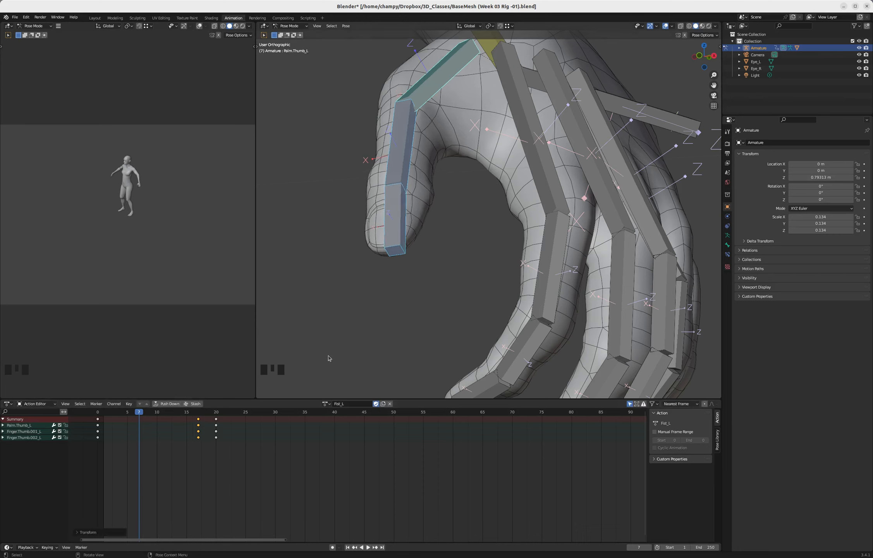
drag(139, 413, 102, 419)
drag(108, 415, 208, 421)
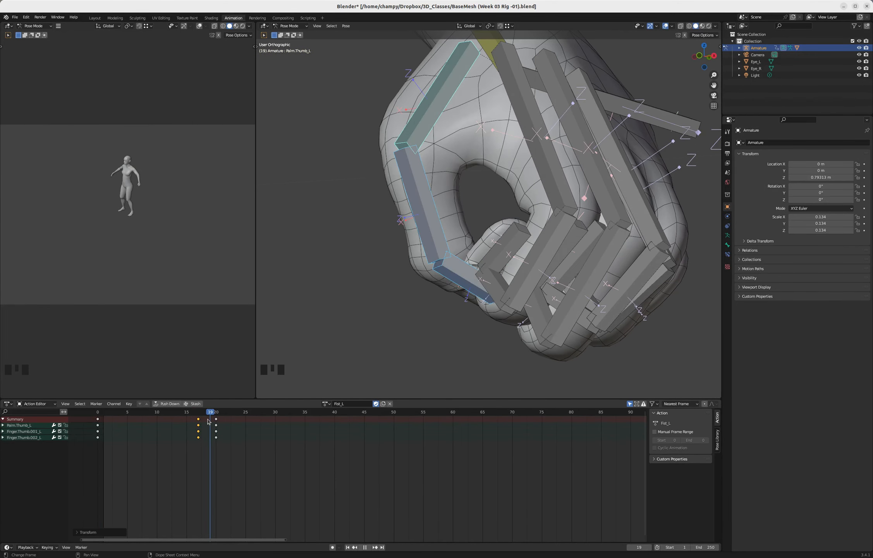
Step: Try to rotate the left thumb's two finger bones away from the index finger at frame 19
middle_drag(457, 267, 513, 257)
scroll(513, 257, up, 2)
scroll(512, 256, down, 3)
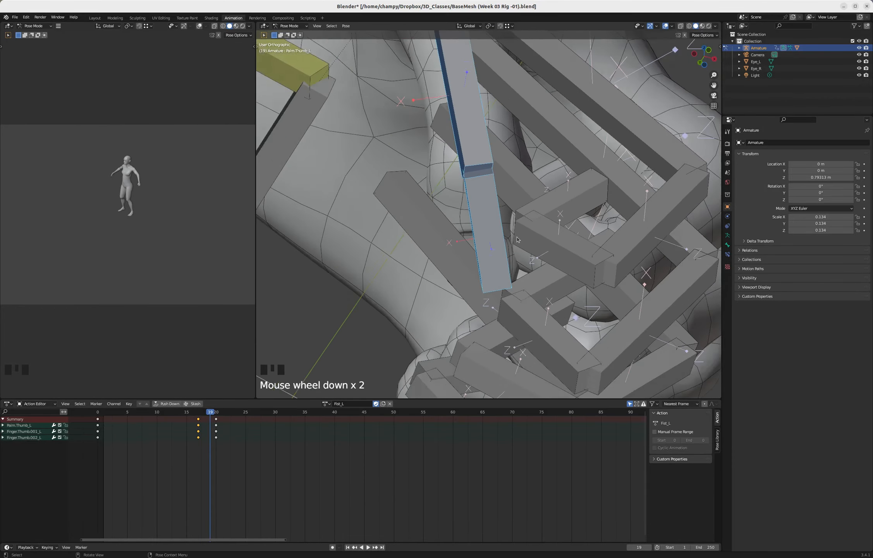
mouse_move(204, 413)
mouse_down()
mouse_move(222, 415)
mouse_move(210, 416)
mouse_up()
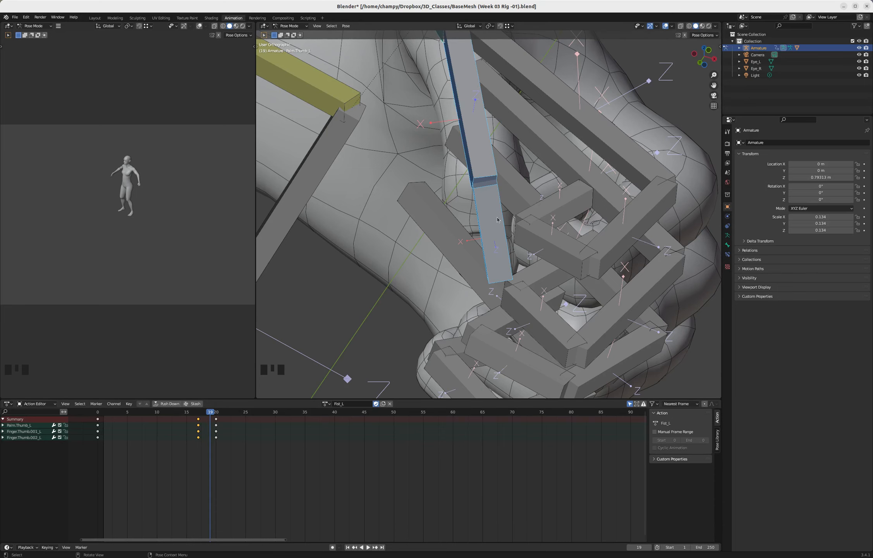
click(477, 172)
scroll(477, 174, down, 2)
middle_drag(477, 176, 478, 199)
key(r)
click(483, 220)
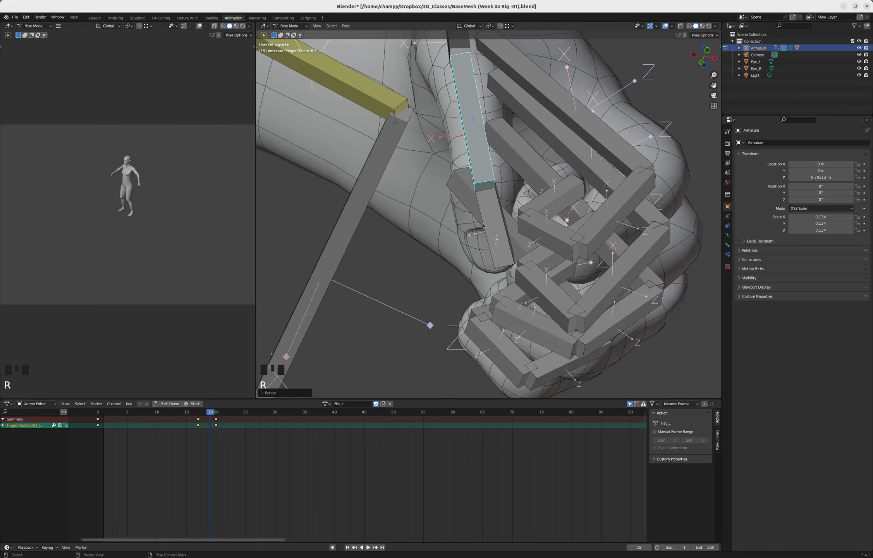
key(r)
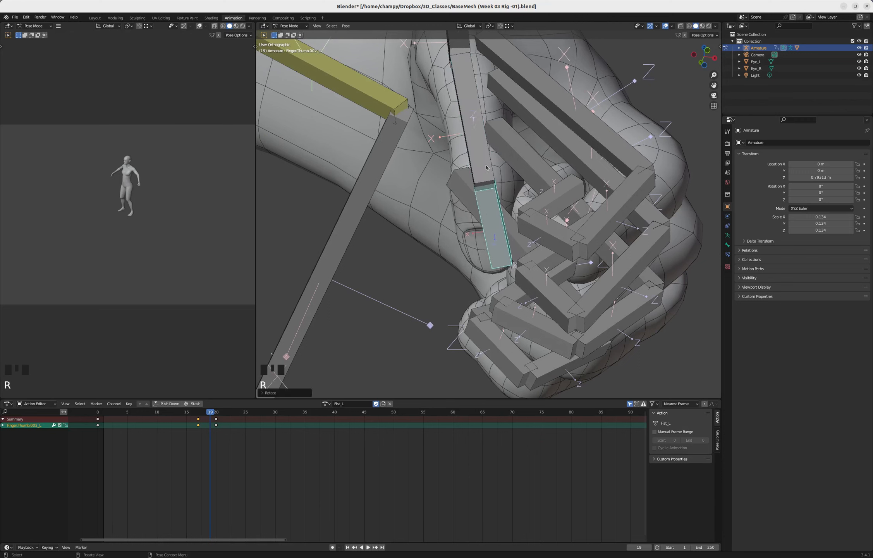
click(475, 167)
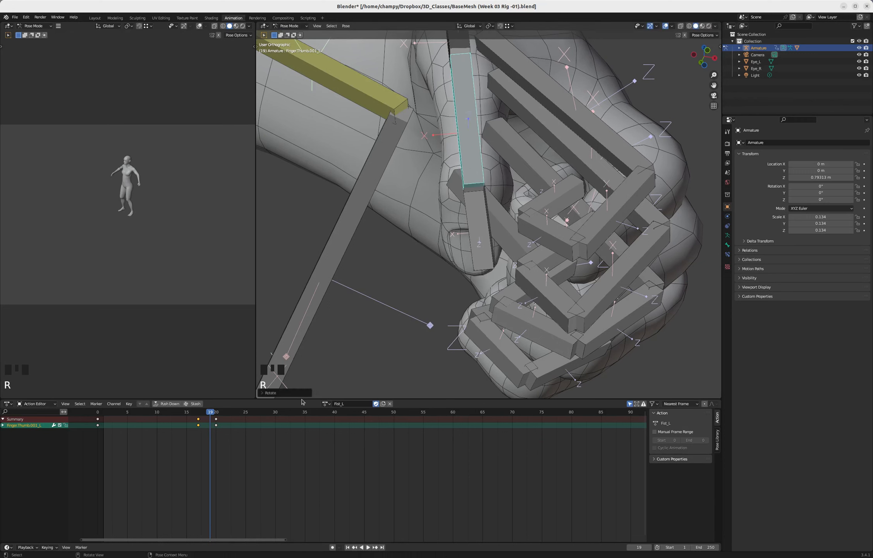
mouse_move(208, 413)
mouse_down()
mouse_move(201, 413)
mouse_move(211, 413)
mouse_up()
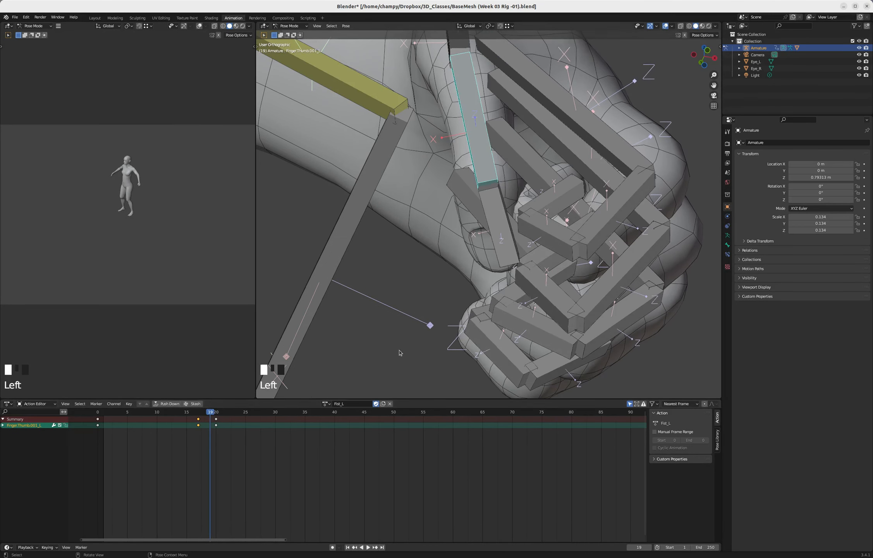
Step: Enable auto keying and rotate the left thumb's two finger bones at frame 19 to clear the index finger
click(332, 547)
key(r)
click(502, 192)
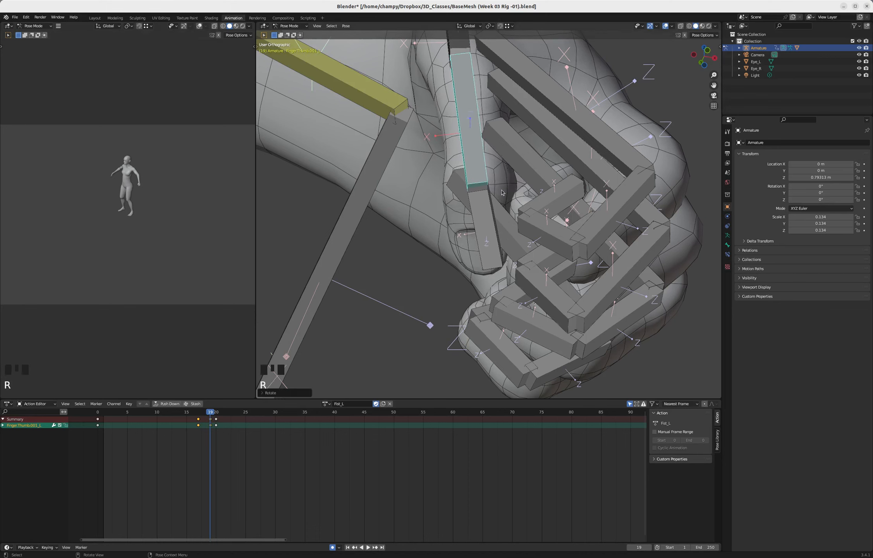
click(485, 199)
key(r)
click(481, 174)
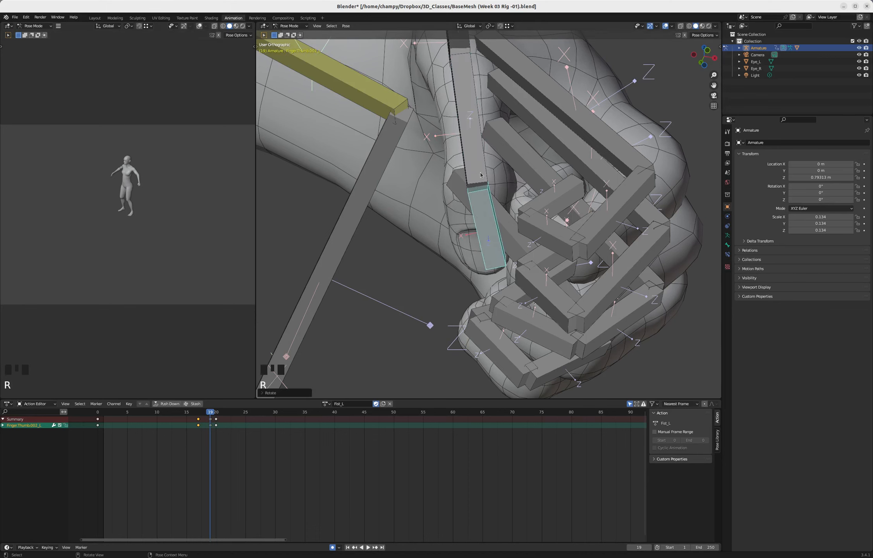
key(r)
click(484, 167)
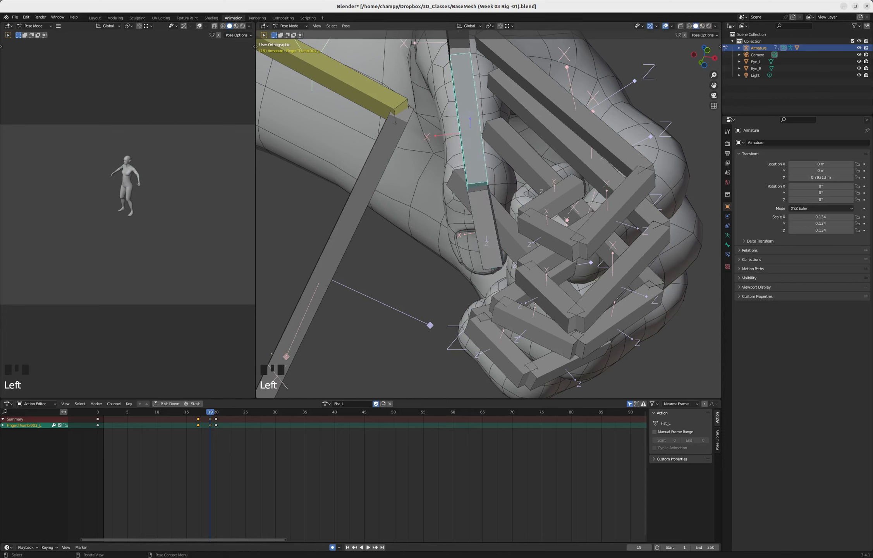
key(r)
click(384, 270)
Step: Unlink the Fist_L action from the armature at frame 20 and turn off auto keying
drag(211, 412, 97, 414)
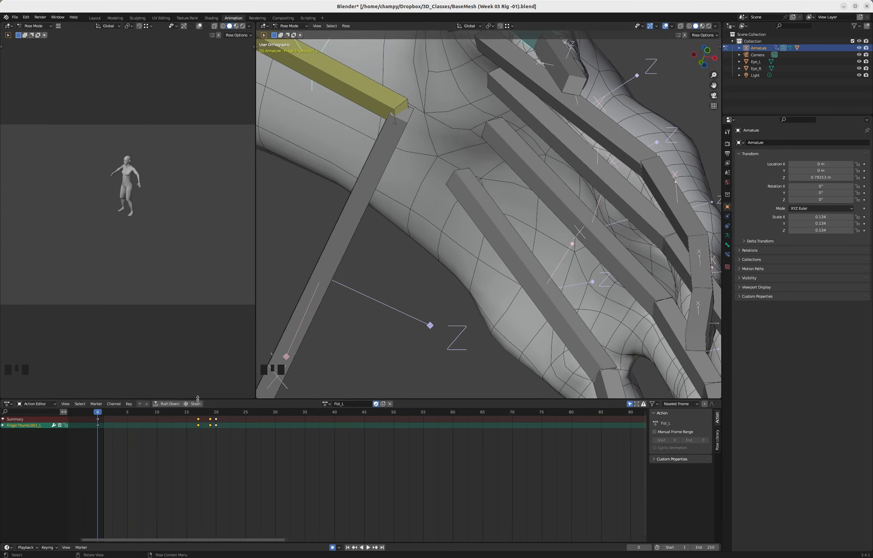
scroll(472, 266, down, 6)
middle_drag(472, 266, 417, 302)
click(216, 415)
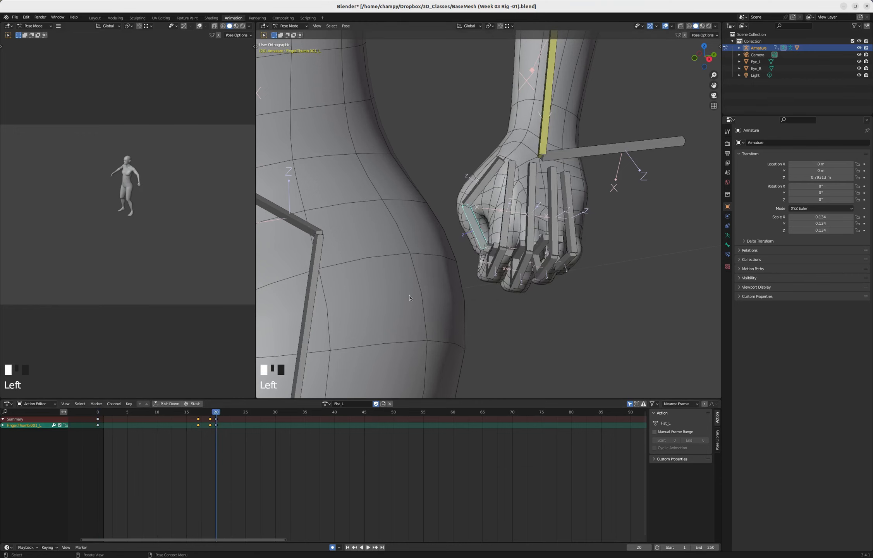
click(390, 403)
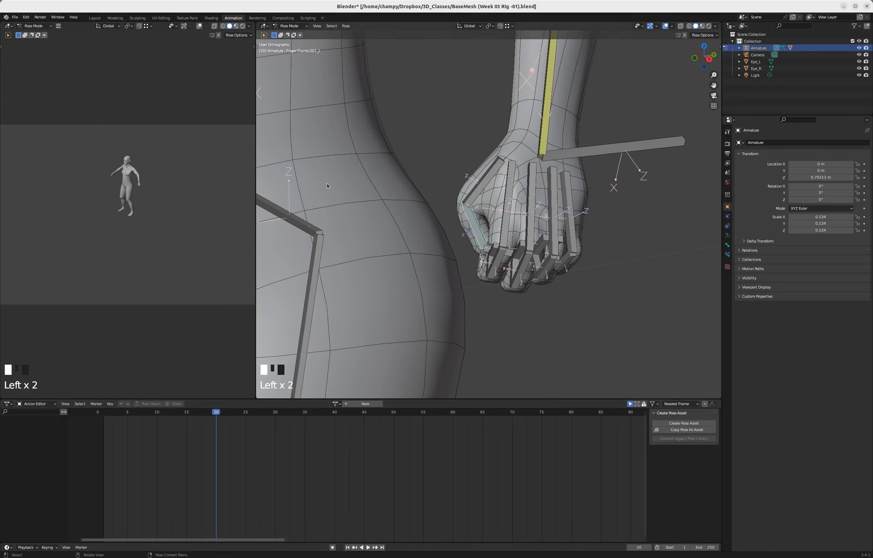
Step: Switch to the Layout workspace and select the left hand's Palm.Index_L bone in Pose Mode
click(95, 18)
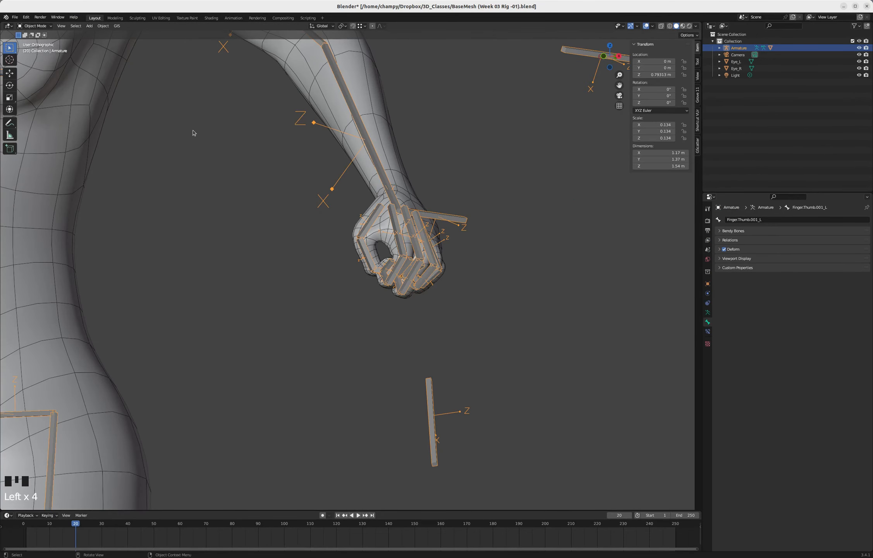
key(ctrl+Tab)
click(404, 242)
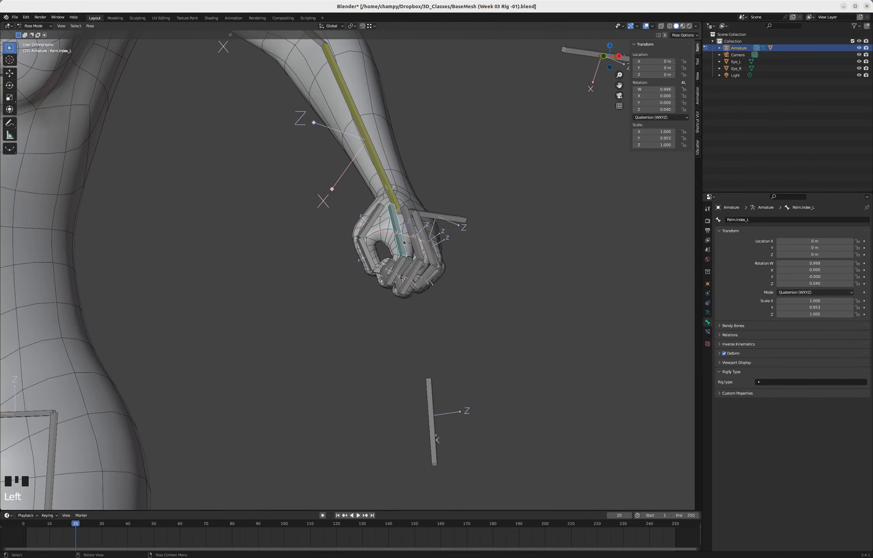
scroll(402, 235, up, 4)
scroll(392, 200, down, 5)
middle_drag(392, 200, 363, 214)
scroll(363, 234, up, 4)
scroll(371, 223, down, 2)
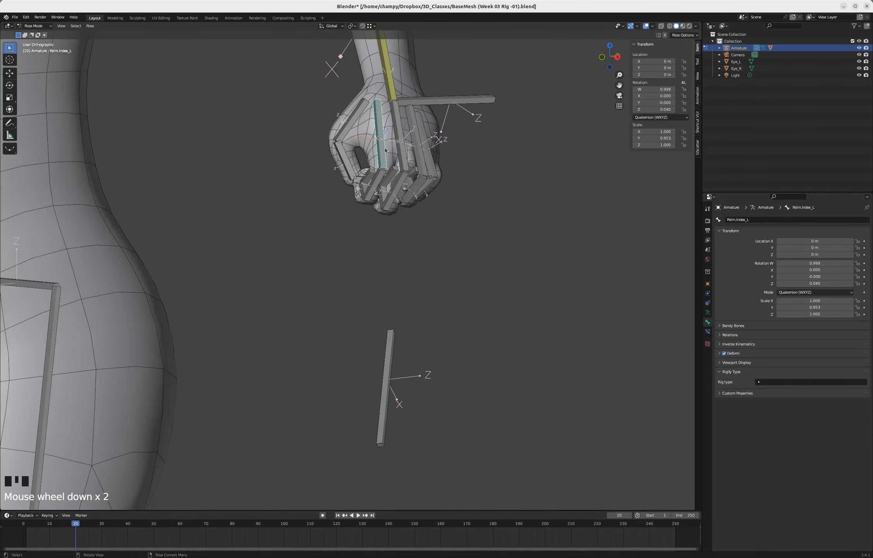
Step: Select the Ctrl_Fist_L control bone below the left hand, followed by the Palm.Index_L bone
click(397, 360)
middle_drag(427, 324, 403, 252)
scroll(405, 248, down, 3)
scroll(406, 242, up, 4)
scroll(406, 242, up, 1)
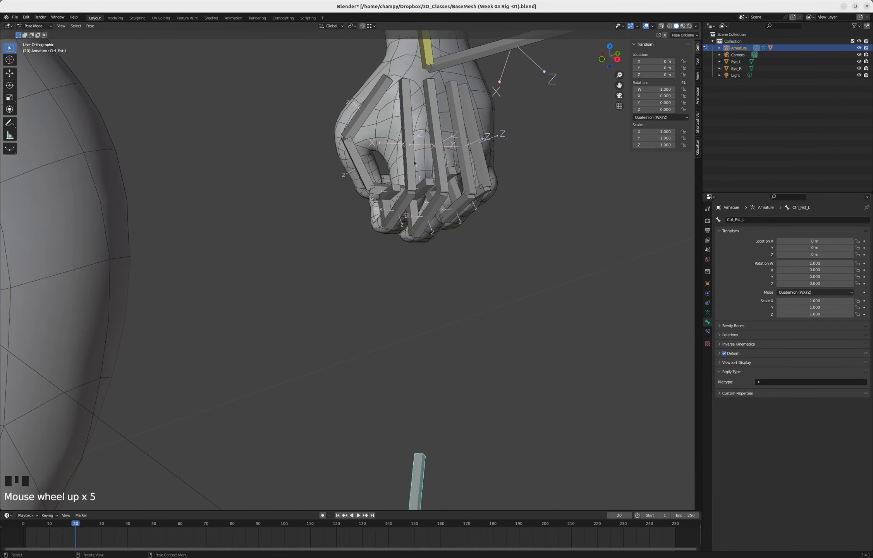
click(415, 112)
scroll(438, 375, down, 3)
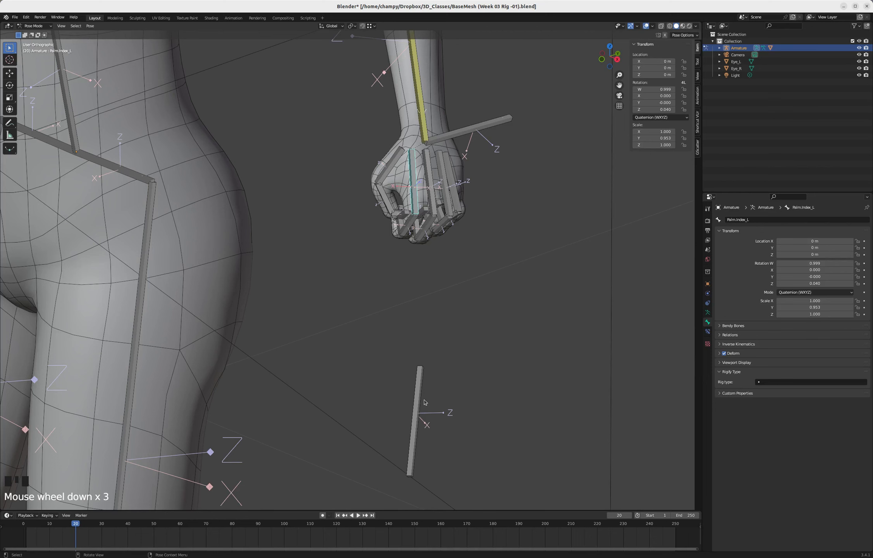
scroll(419, 447, up, 1)
scroll(422, 443, down, 1)
click(413, 193)
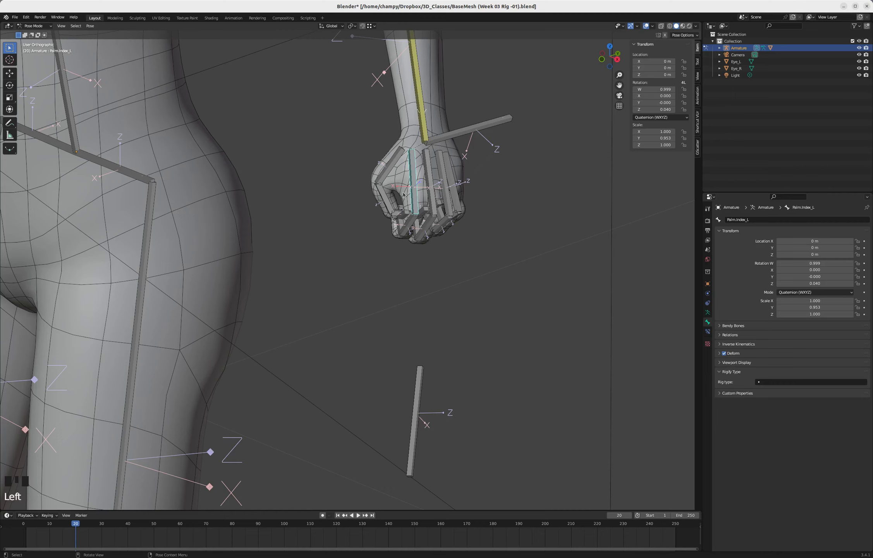
Step: Add an Action bone constraint to Palm.Index_L with Armature as target and Ctrl_Fist_L as the target bone
click(708, 332)
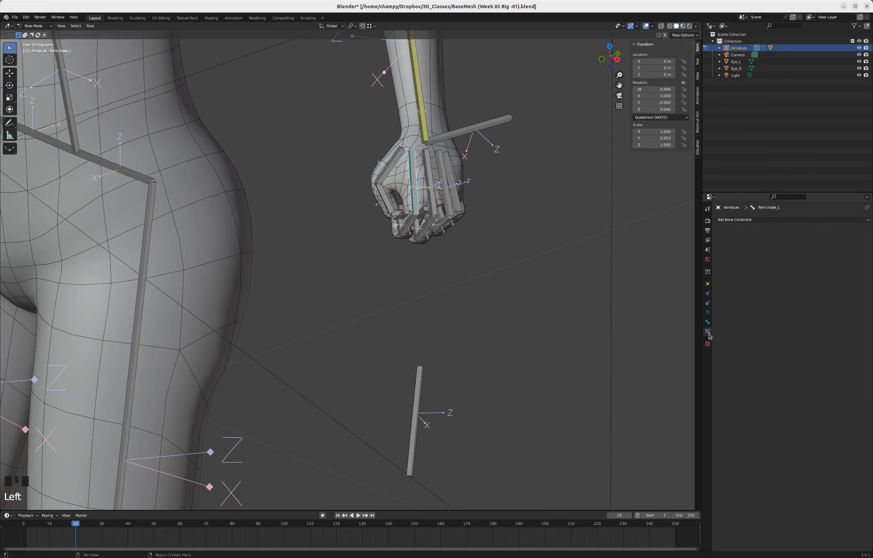
click(801, 220)
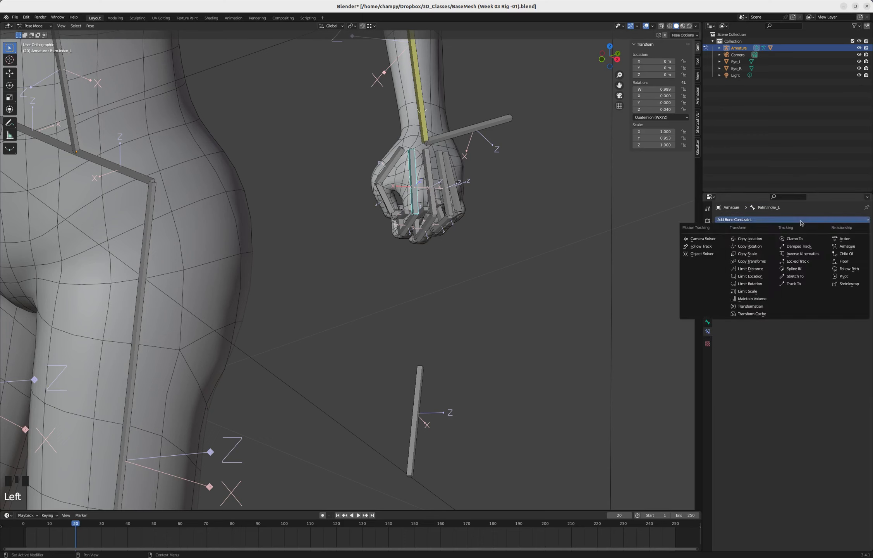
click(848, 239)
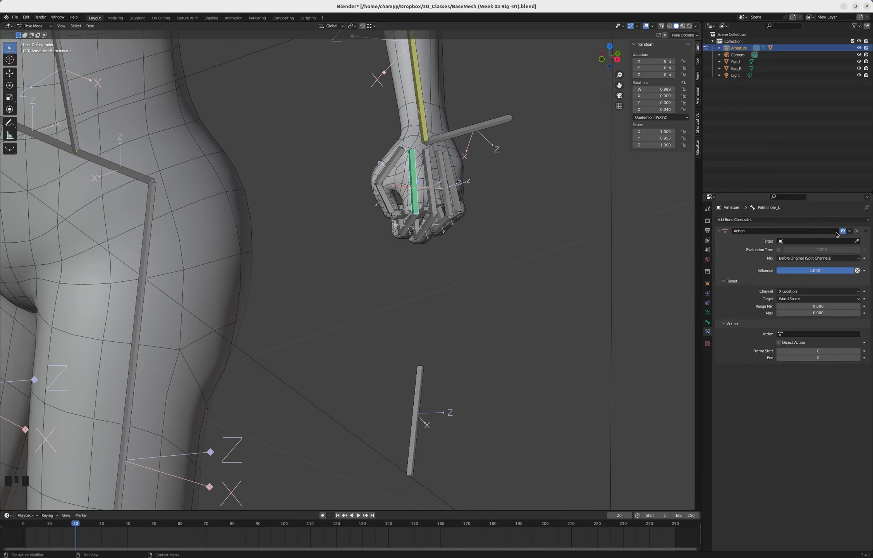
click(801, 242)
click(797, 250)
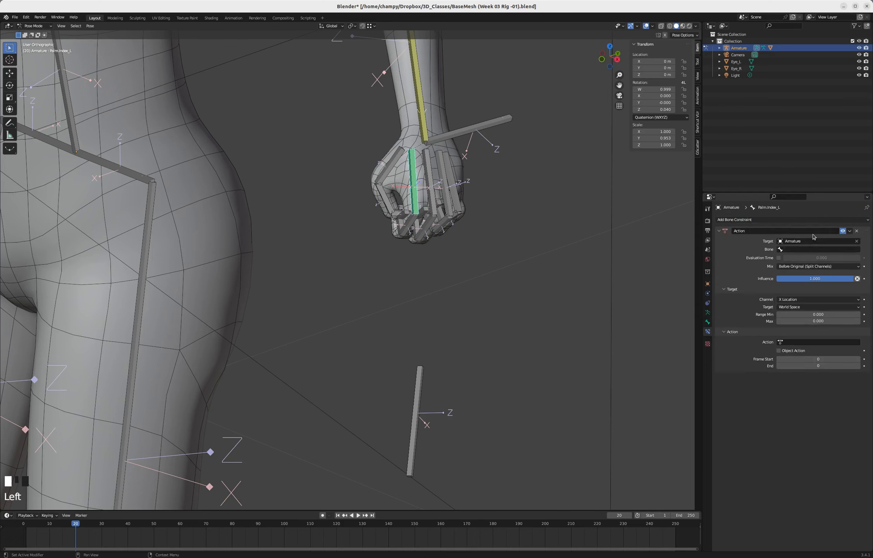
click(793, 249)
text(ctrl)
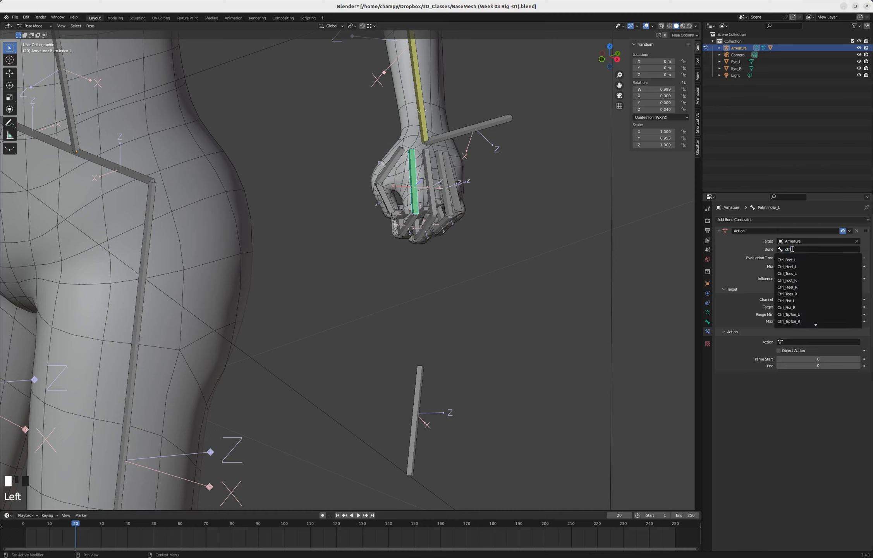
click(795, 301)
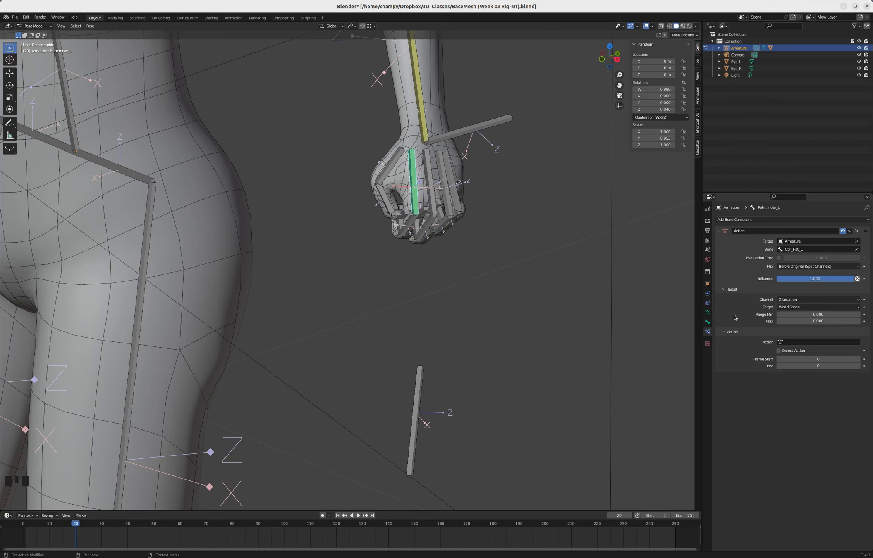
Step: Set the Action constraint's channel to Y Scale in Local Space and open its Range Min value for editing
click(801, 299)
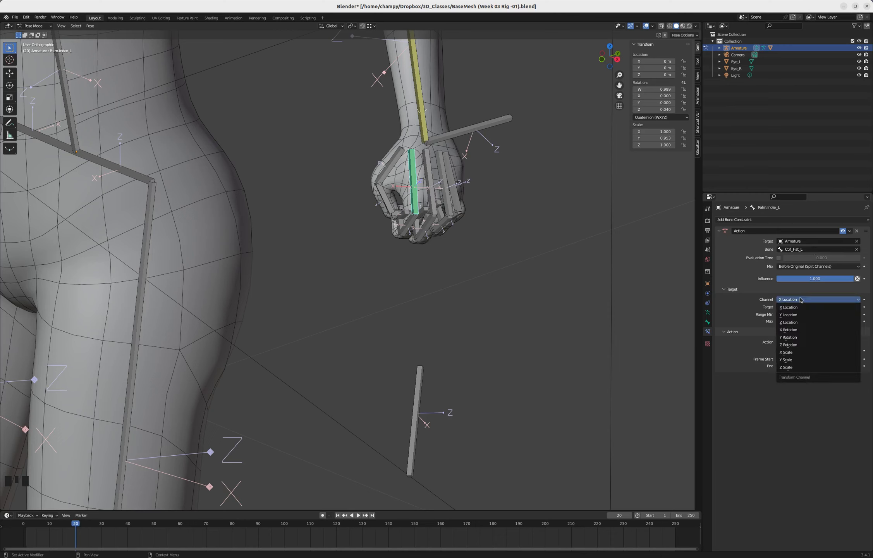
click(800, 360)
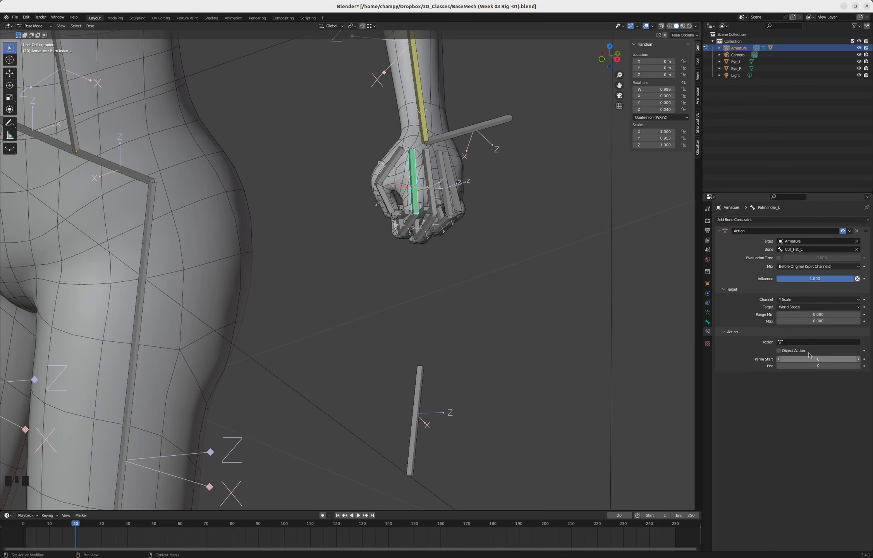
click(805, 308)
click(804, 349)
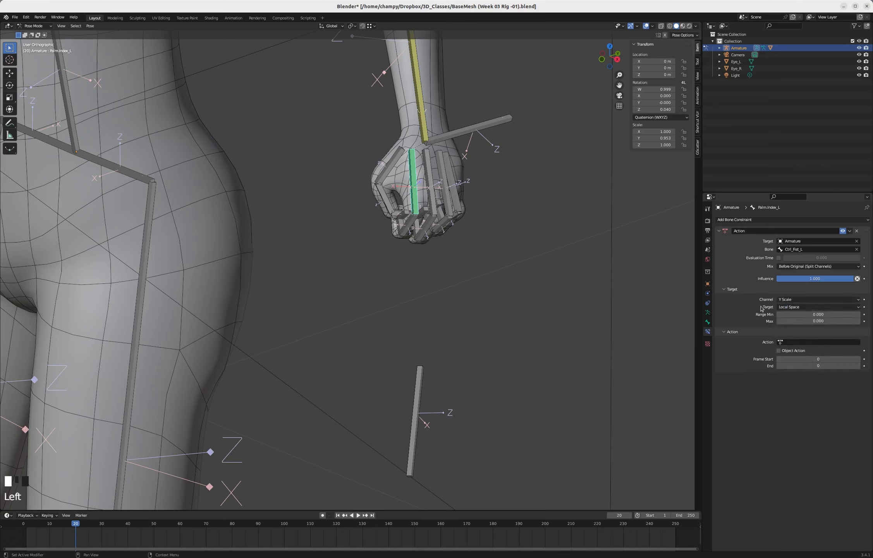
click(822, 315)
click(754, 314)
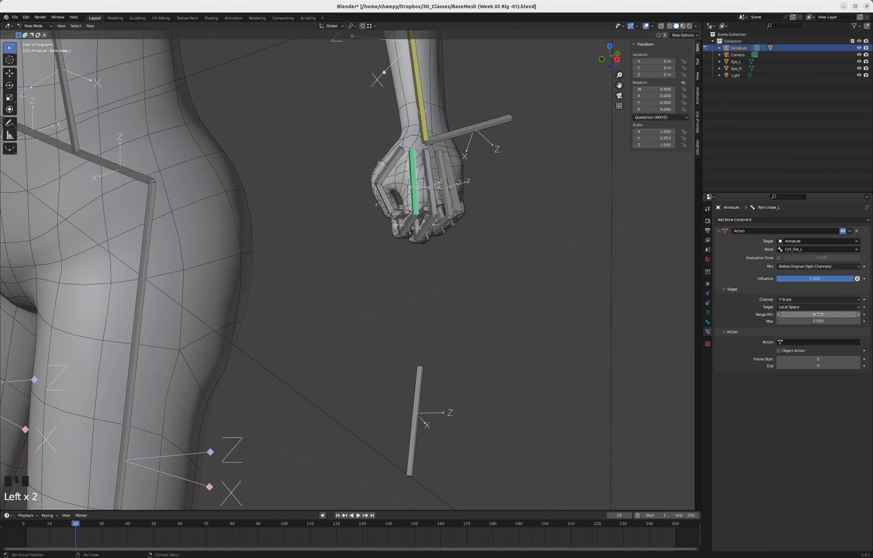
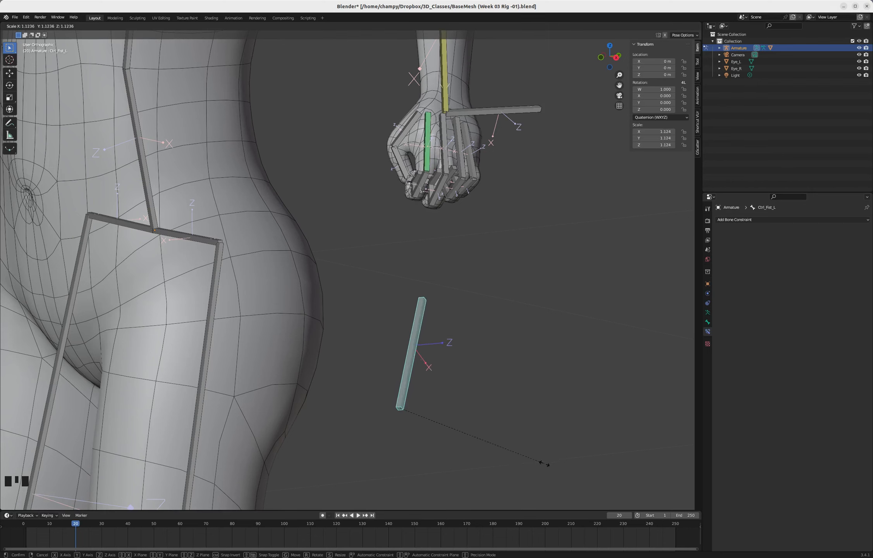
Step: Cancel the trial scaling of Ctrl_Fist_L and inspect the Action constraint on the Palm.Index_L bone
right_click(534, 443)
middle_drag(449, 187, 455, 195)
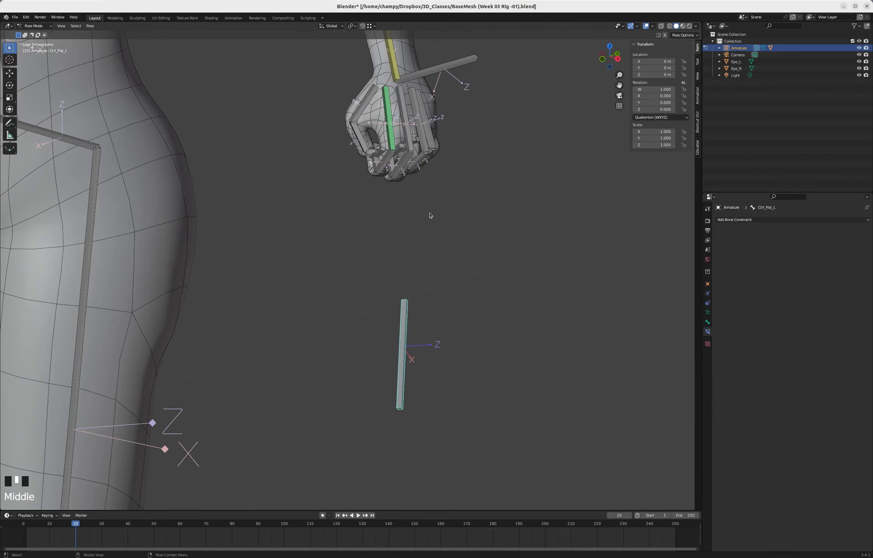
scroll(388, 131, up, 3)
scroll(407, 187, down, 2)
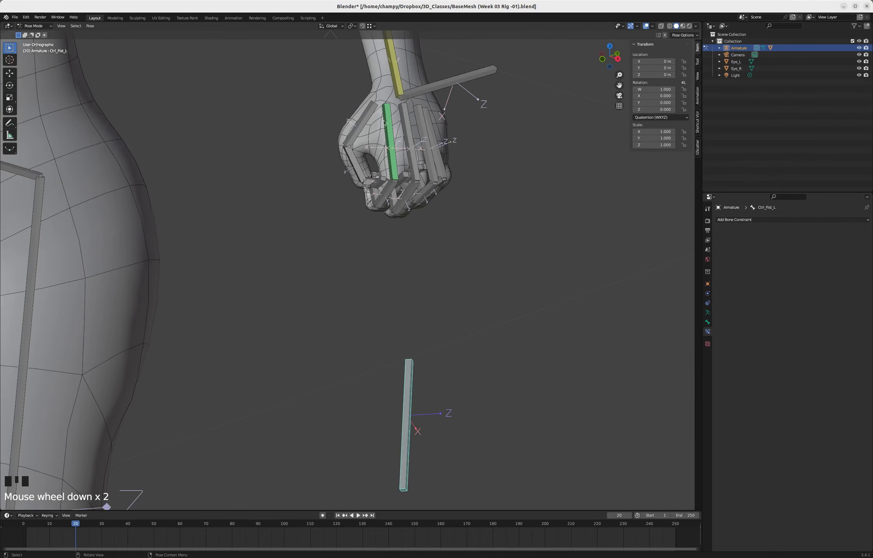
scroll(403, 171, up, 2)
click(396, 147)
middle_drag(478, 255, 348, 209)
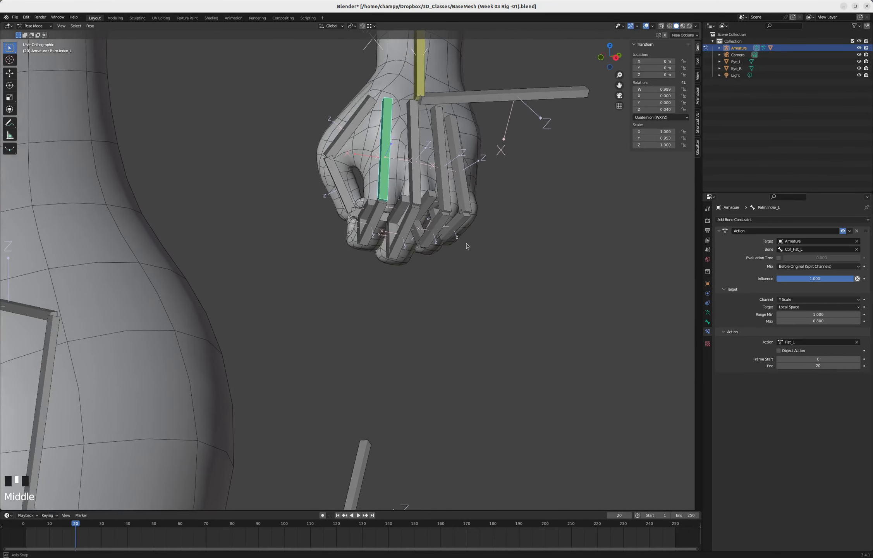
scroll(330, 204, down, 3)
scroll(330, 204, up, 2)
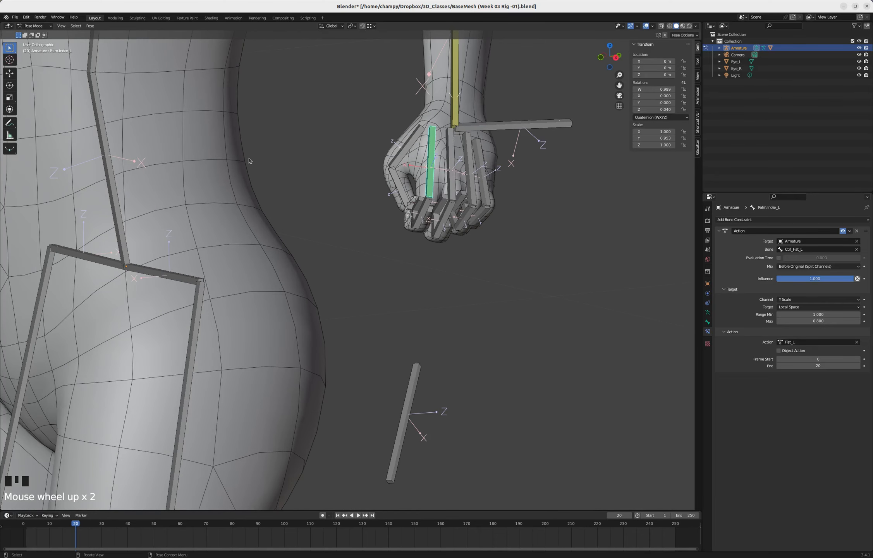
Step: Enable the Interface: Copy Attributes Menu add-on in the preferences and close the preferences window
click(26, 18)
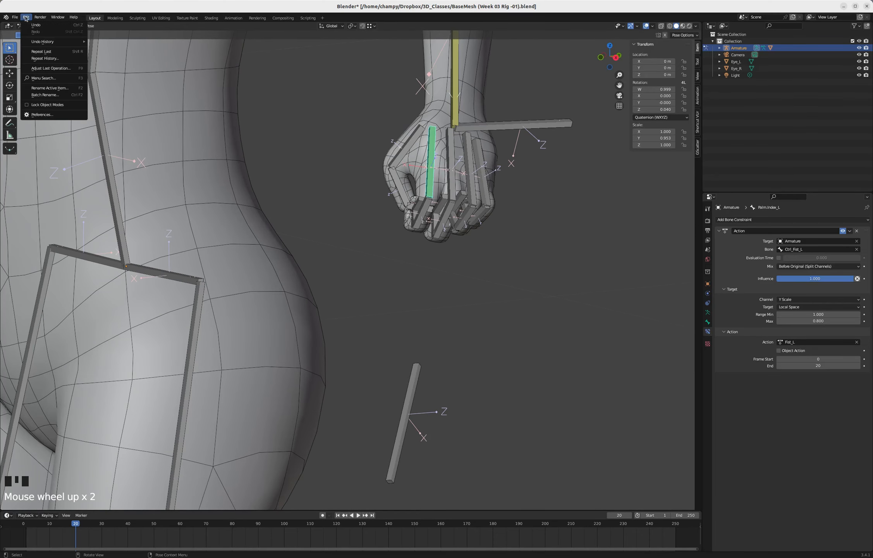
click(54, 115)
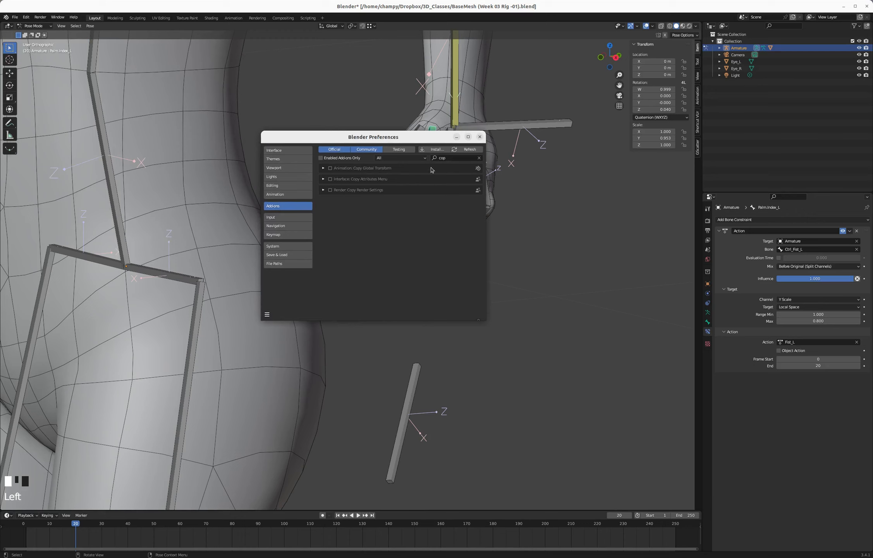
click(448, 157)
click(330, 179)
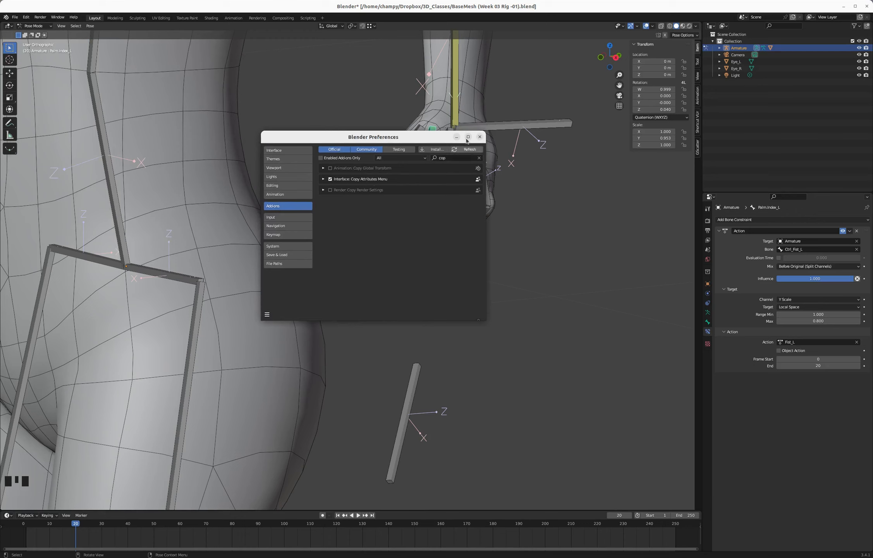
click(479, 136)
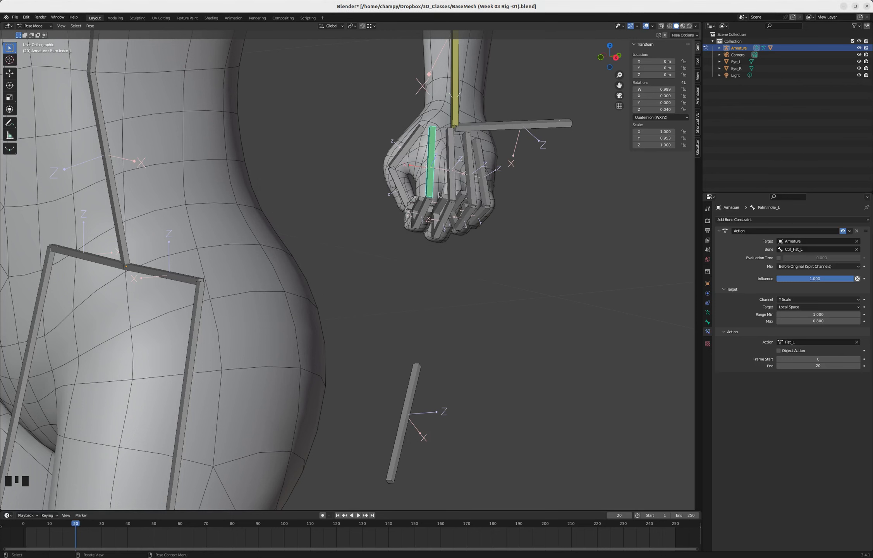
Step: Select the remaining palm, finger and thumb bones of the left hand using circle select
click(451, 185)
shift+click(471, 177)
key(c)
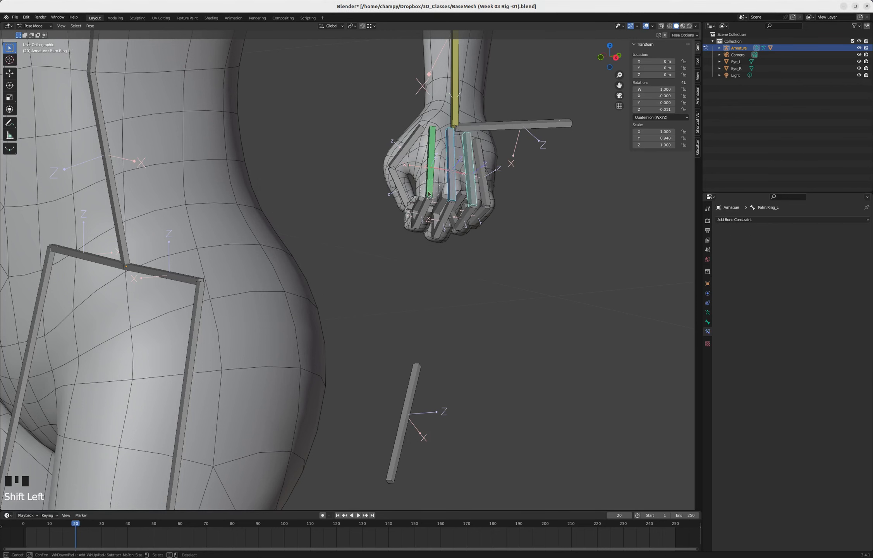
scroll(429, 194, down, 4)
mouse_move(426, 195)
mouse_down()
mouse_move(411, 186)
mouse_move(462, 186)
mouse_move(417, 199)
mouse_up()
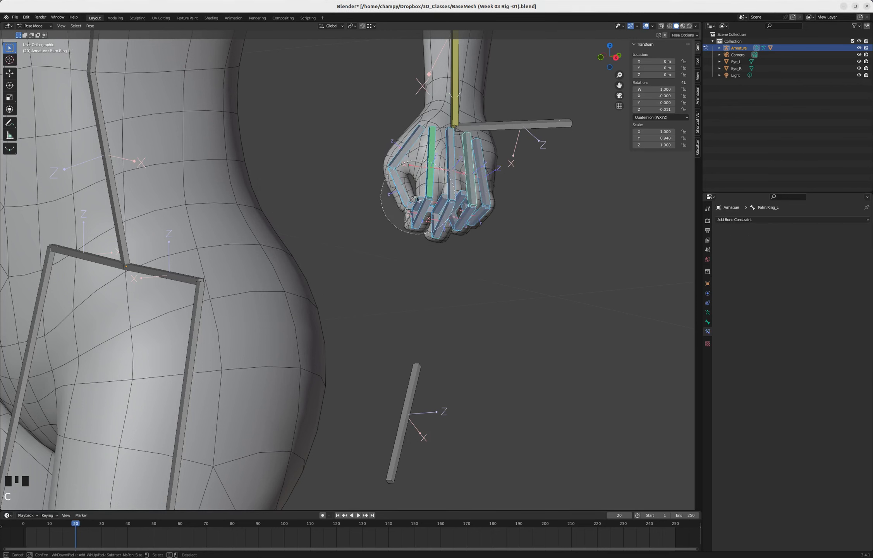
right_click(417, 199)
middle_drag(417, 199, 438, 150)
Step: Make Palm.Index_L the active bone and copy its bone constraints to the other selected left-hand bones
shift+click(436, 151)
shift+click(433, 153)
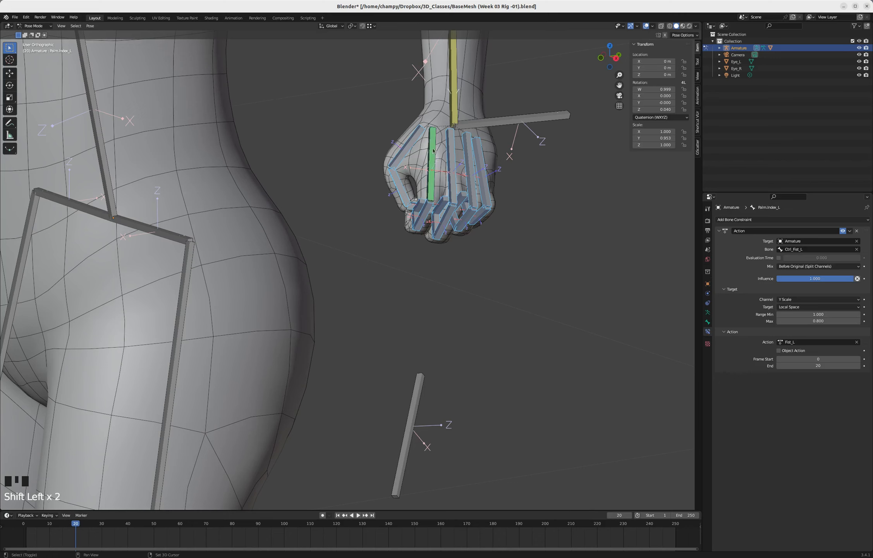
shift+click(430, 154)
key(ctrl+c)
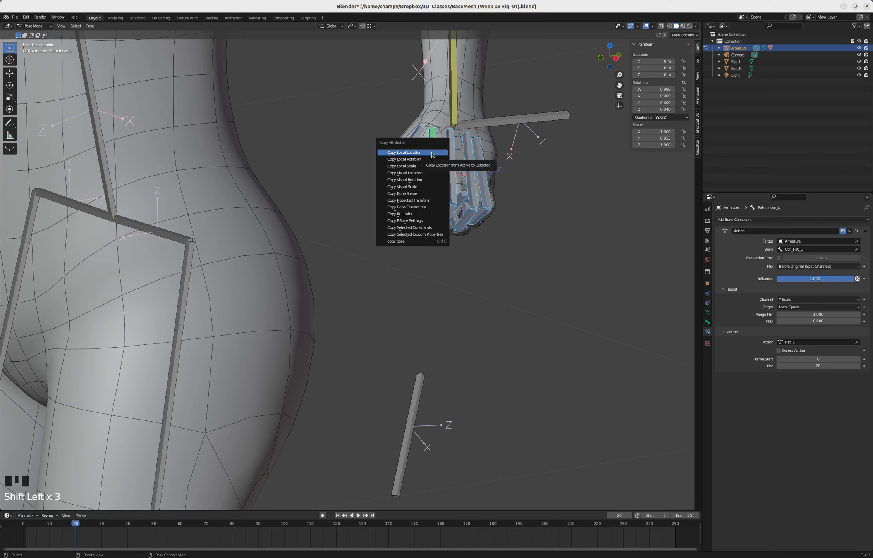
click(422, 210)
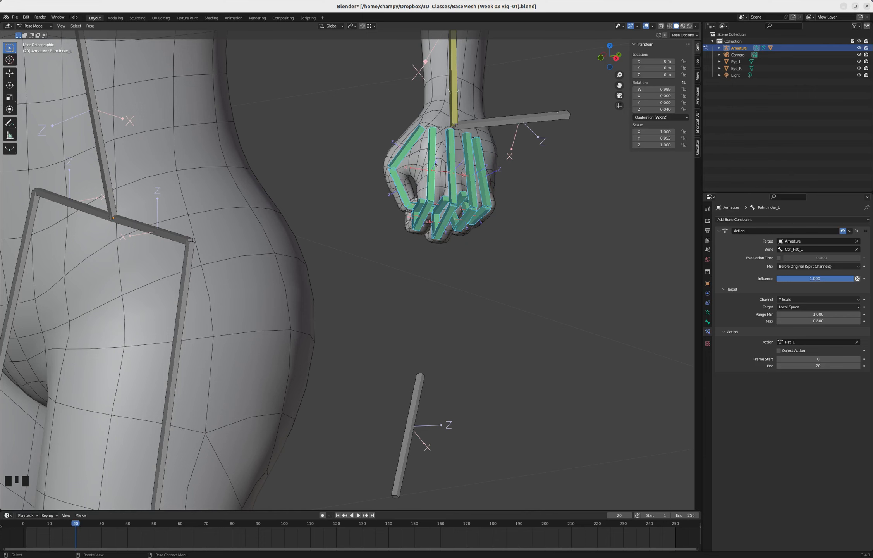
Step: Try scaling the Ctrl_Fist_L control bone to test the left-hand fist control
scroll(471, 162, down, 1)
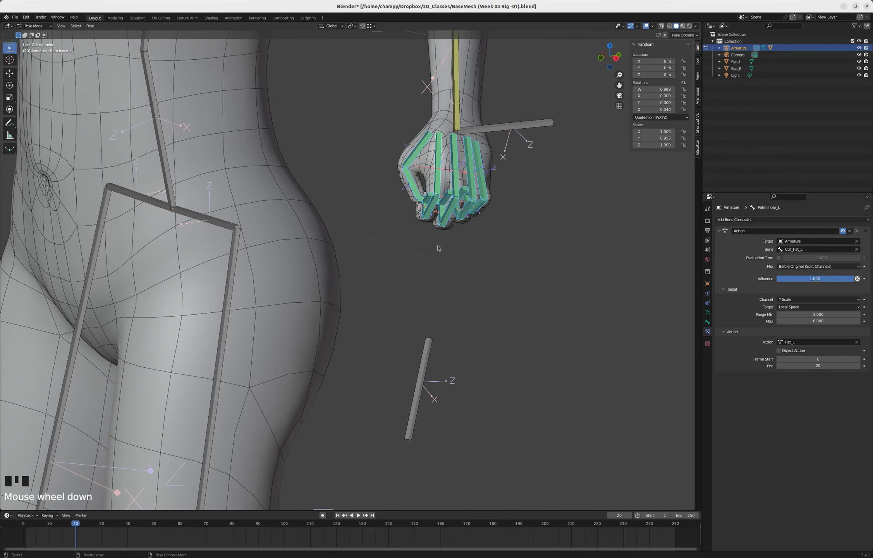
click(413, 417)
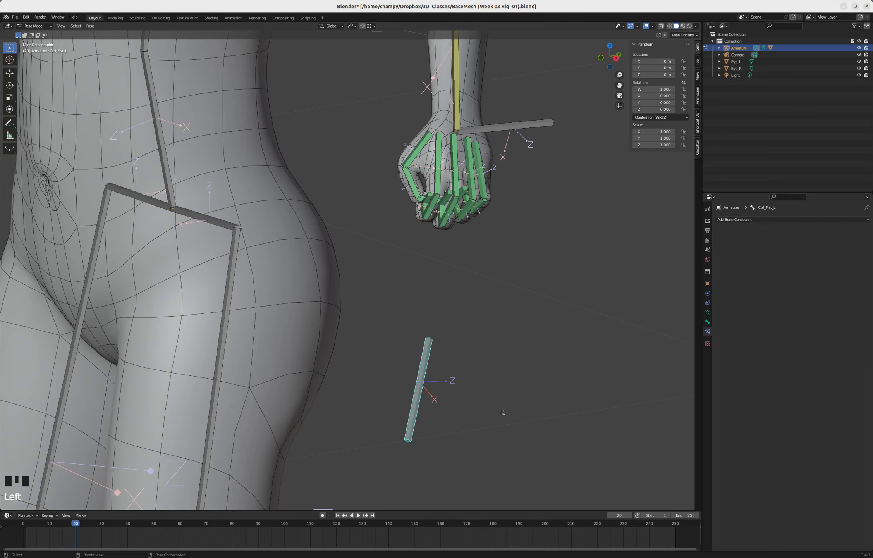
key(s)
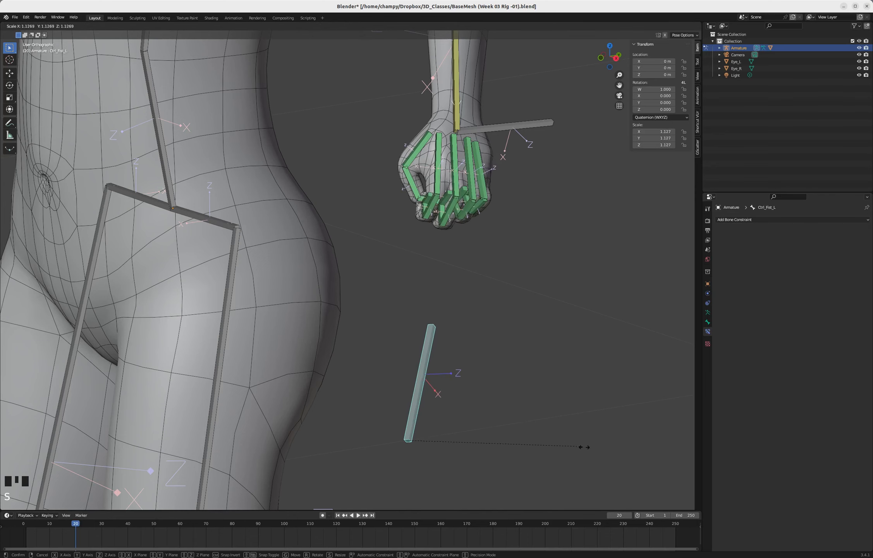
right_click(516, 407)
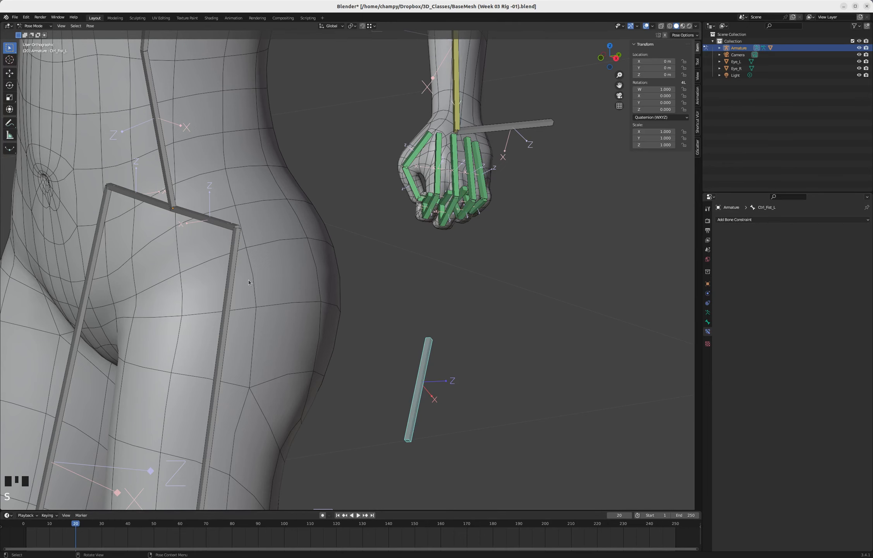
Step: In the Animation workspace, load the Fist_L action, pose all bones at frame 0, and unlink the action from the armature
click(234, 18)
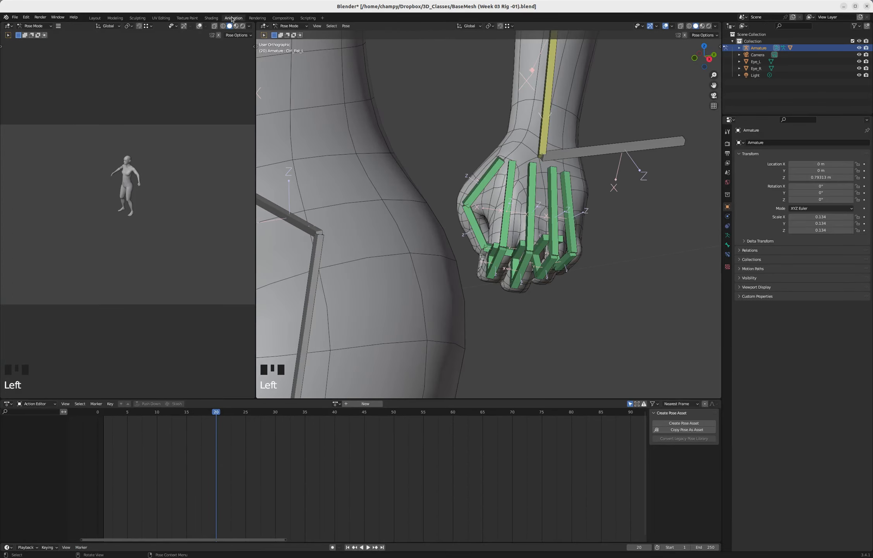
click(337, 404)
click(343, 414)
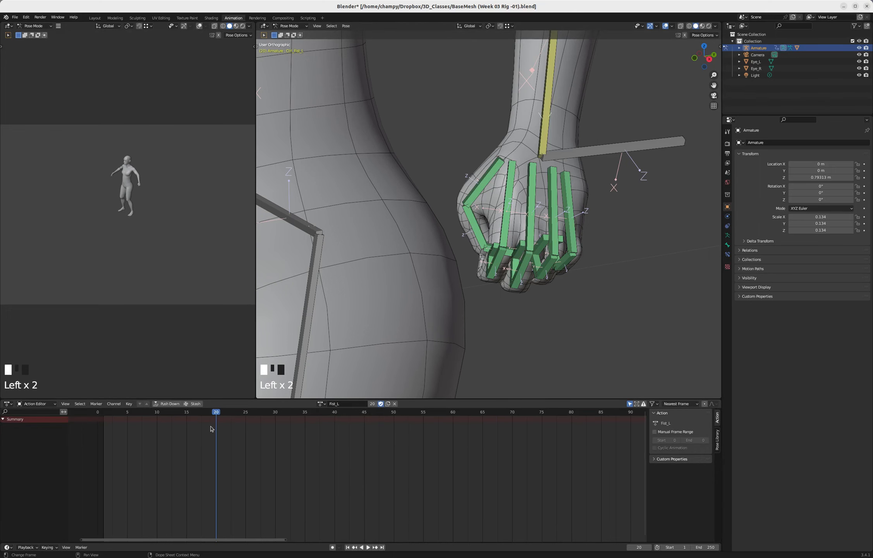
key(a)
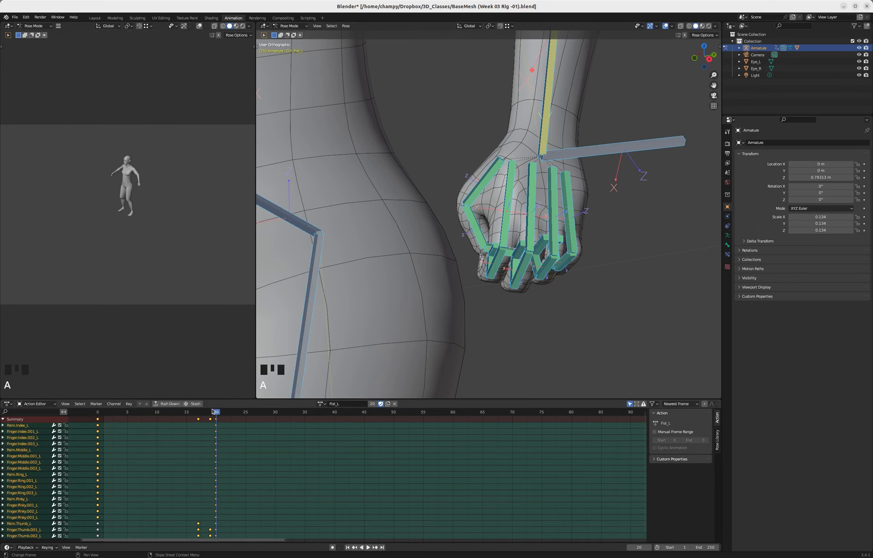
drag(216, 412, 98, 416)
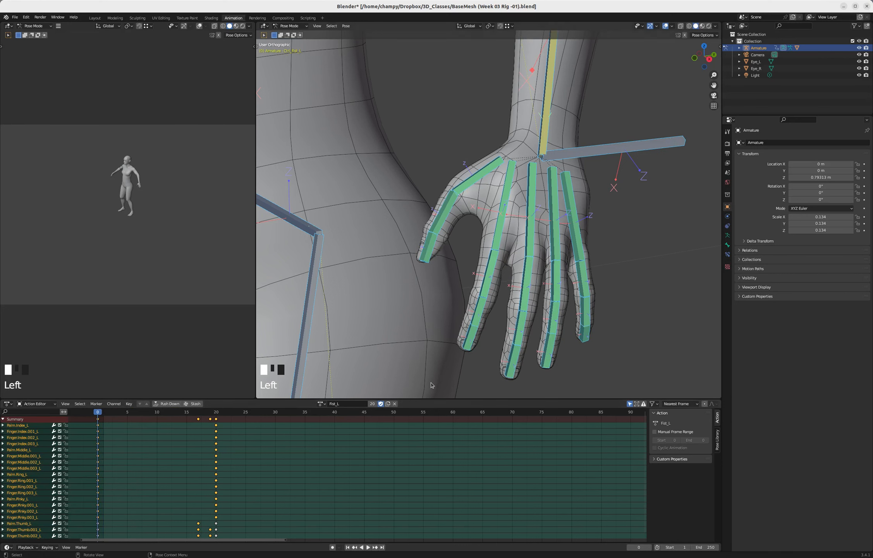
click(394, 404)
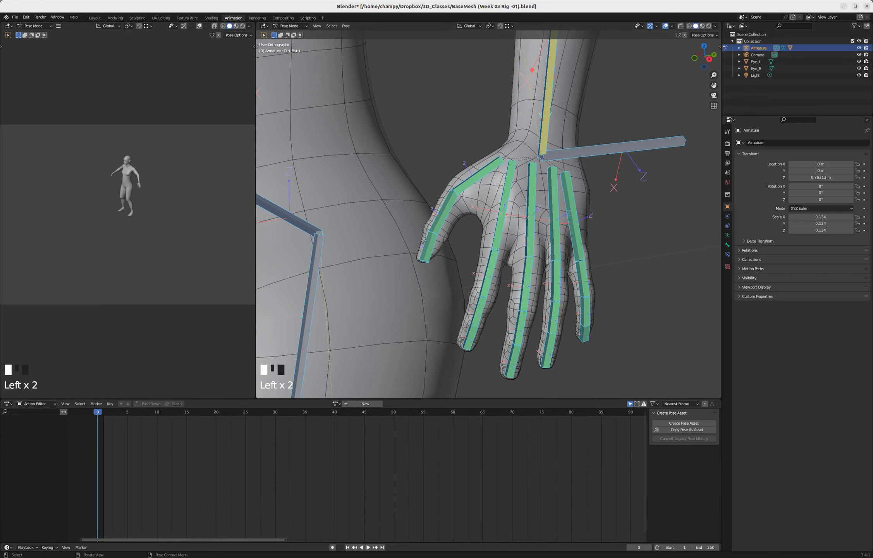
Step: Return to the Layout workspace and put the armature back into Pose Mode
click(95, 18)
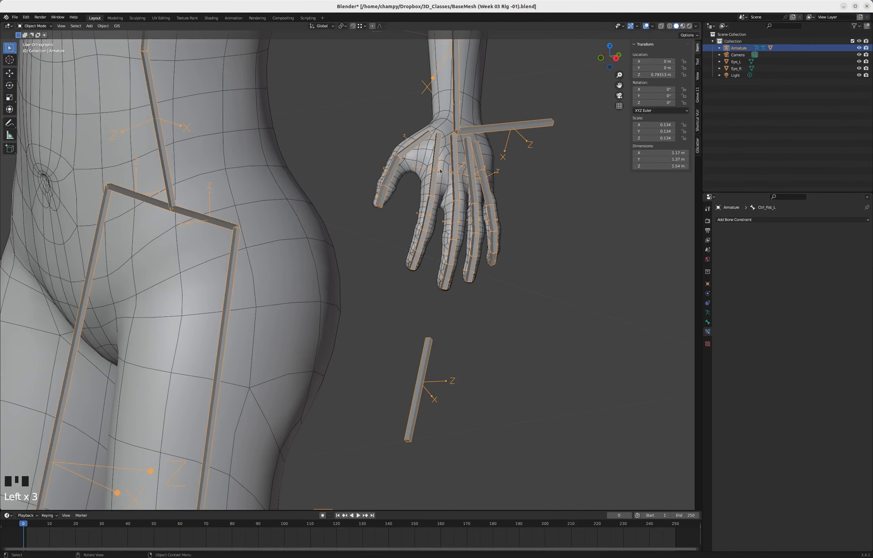
click(415, 419)
key(ctrl+Tab)
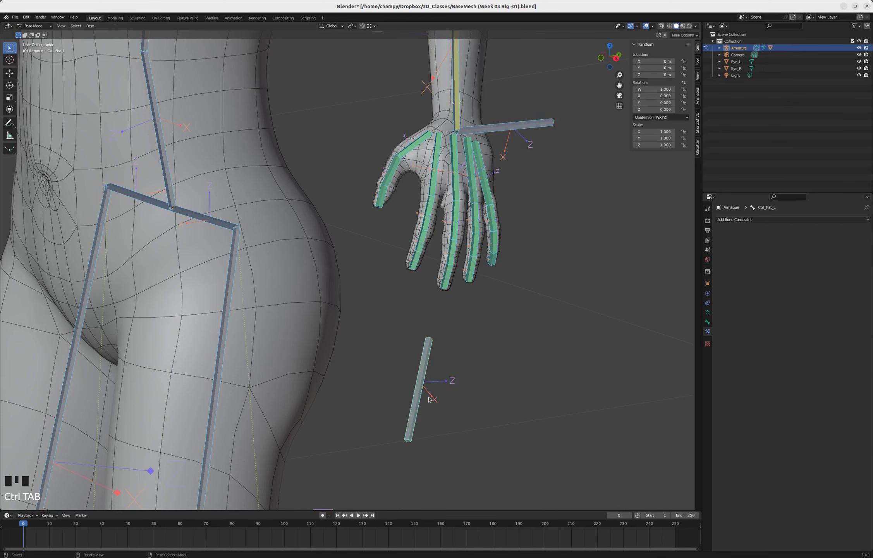
Step: Scale the Ctrl_Fist_L control bone down to check that the left hand closes, and cancel the scaling
click(421, 415)
key(s)
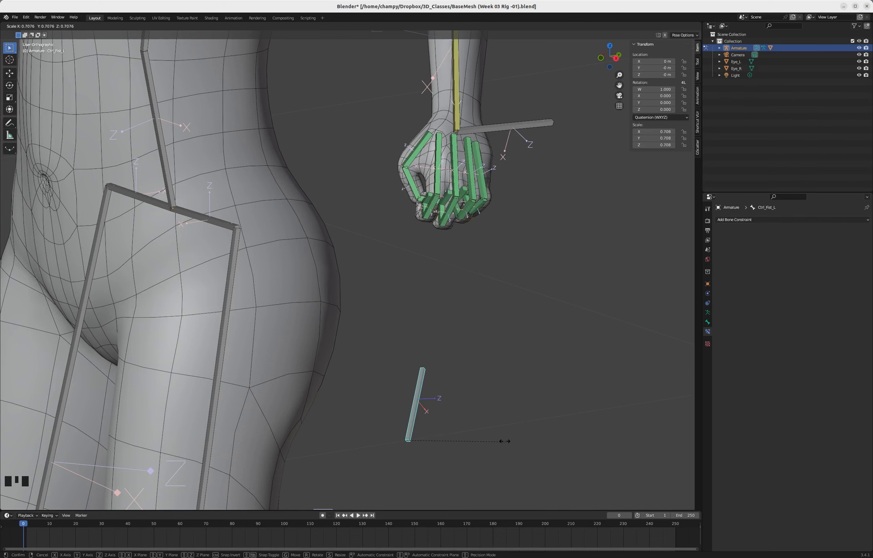
right_click(559, 449)
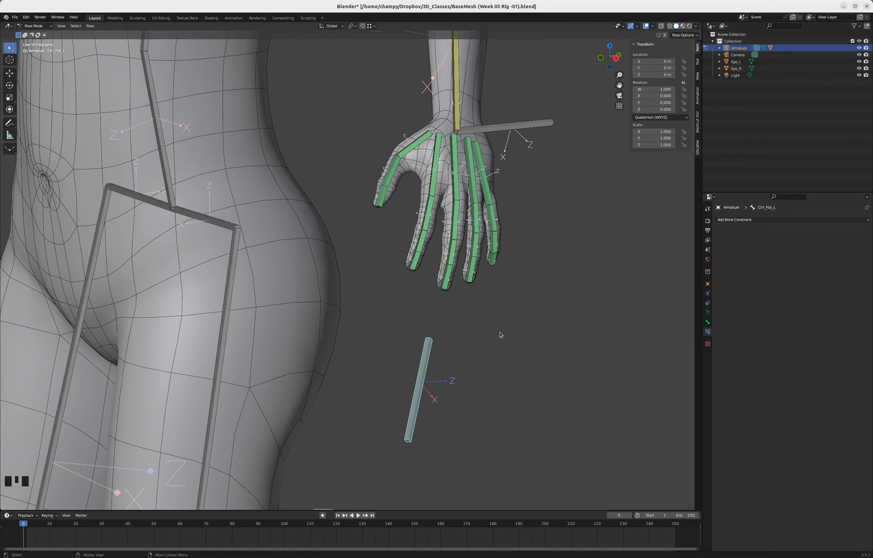
scroll(502, 335, down, 3)
middle_drag(550, 276, 491, 277)
scroll(490, 277, down, 4)
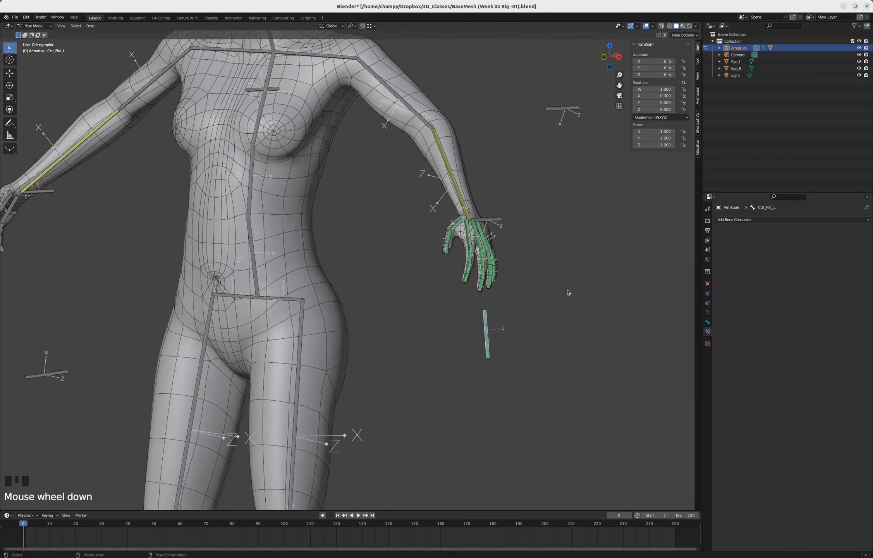
scroll(455, 255, up, 3)
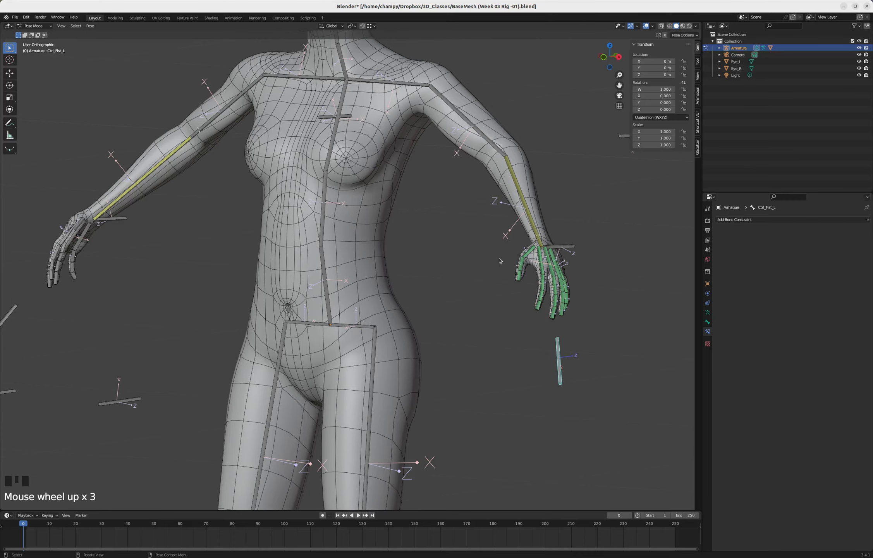
middle_drag(499, 261, 541, 268)
scroll(543, 271, down, 4)
scroll(541, 267, up, 6)
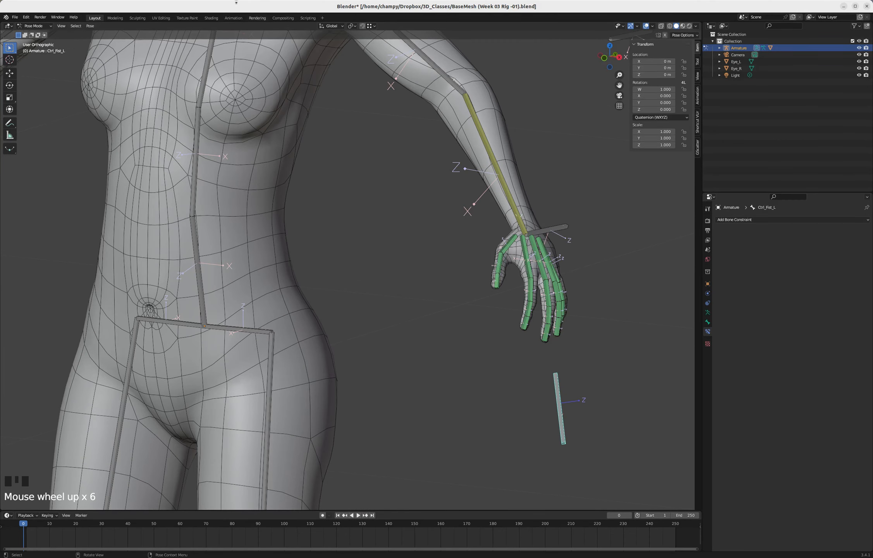
Step: In the Animation workspace, load the Fist_L action and unlink it from the armature again
click(233, 17)
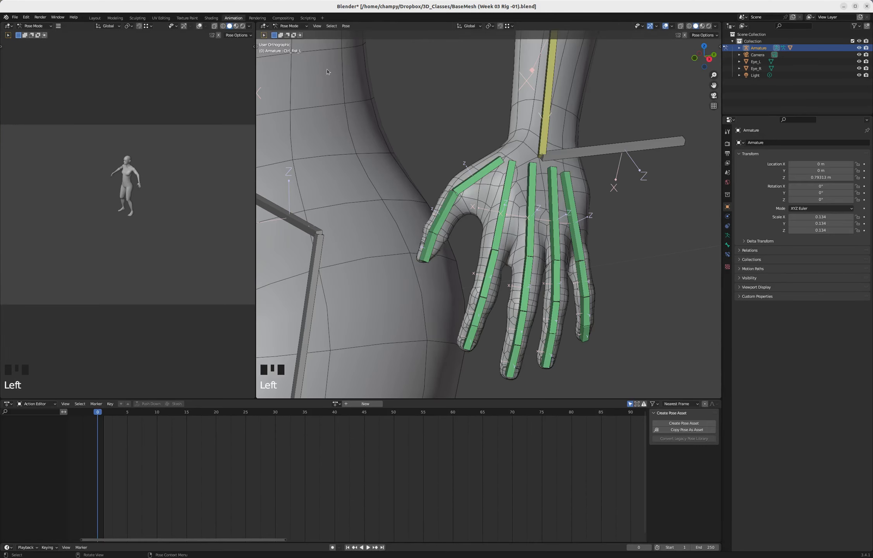
click(335, 403)
click(347, 417)
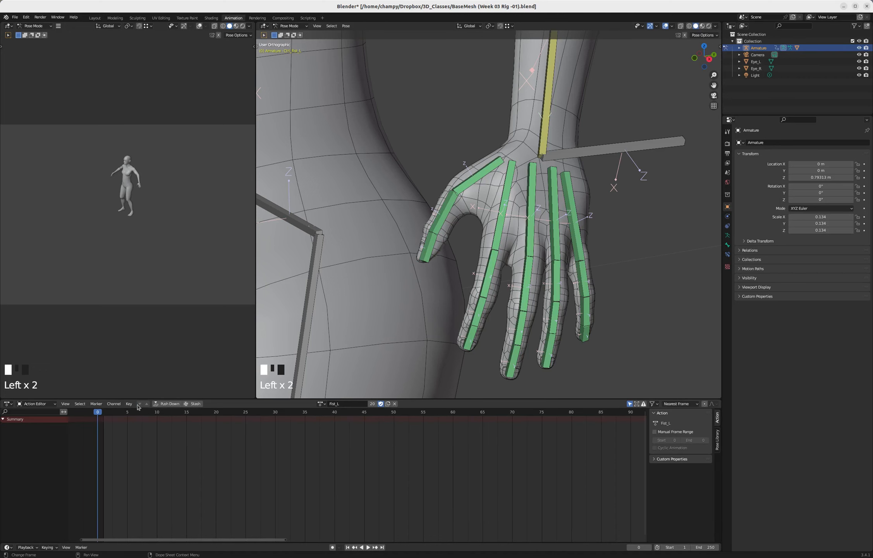
scroll(601, 283, down, 4)
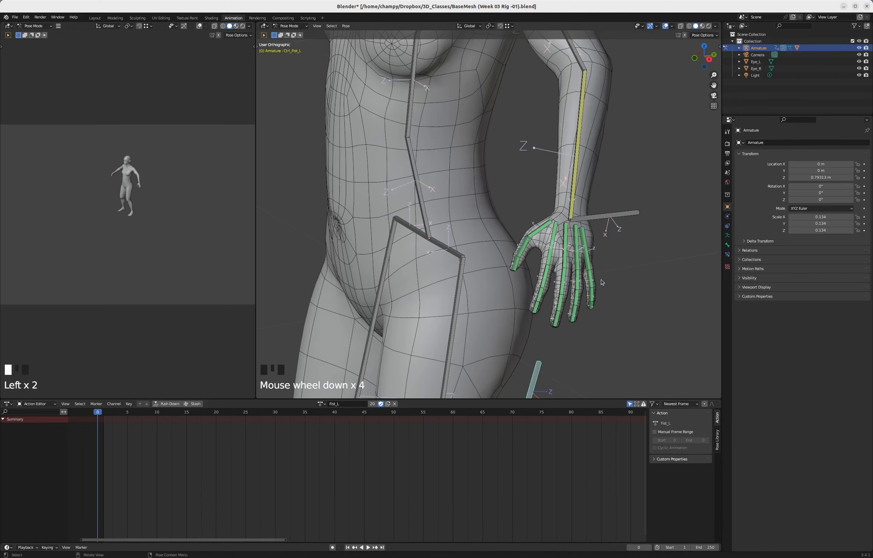
click(395, 403)
Step: Create a new action for the right hand and name it Fist_R
middle_drag(382, 327, 529, 236)
scroll(529, 236, down, 7)
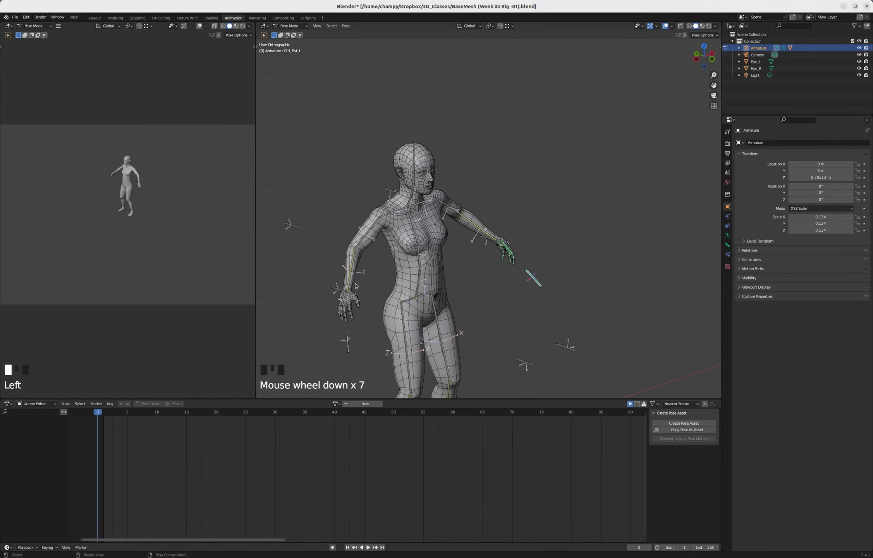
scroll(342, 320, up, 7)
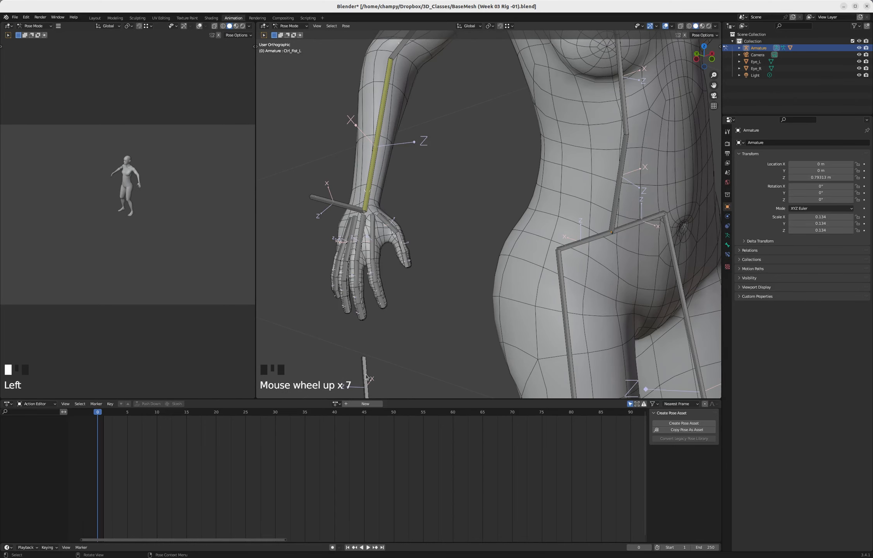
click(364, 403)
double_click(355, 403)
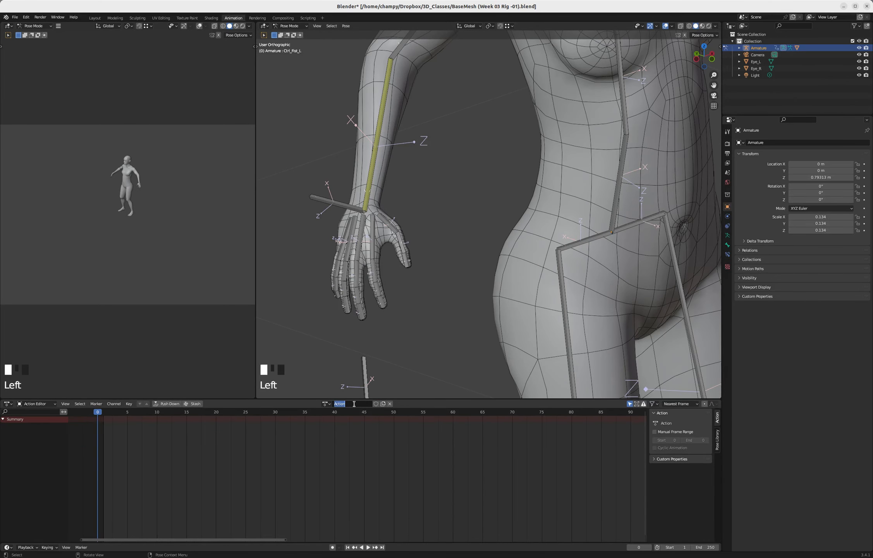
text(Fist_R)
key(Return)
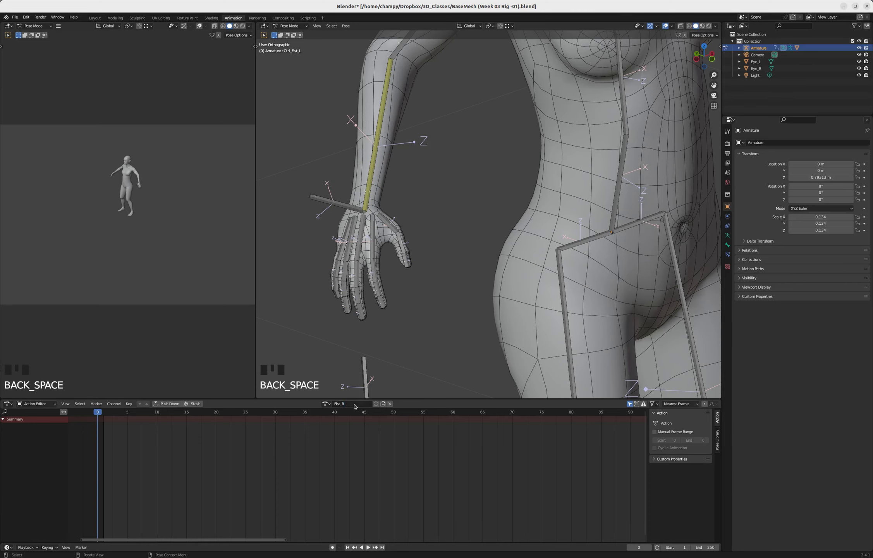
Step: Select all palm, finger and thumb bones of the right hand and insert a Location, Rotation & Scale keyframe at frame 0
click(382, 222)
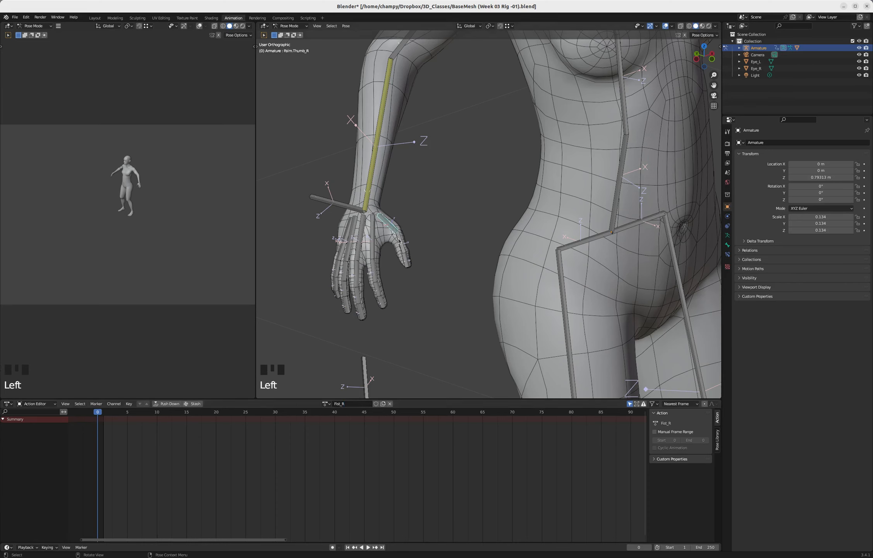
key(c)
mouse_move(377, 256)
mouse_down()
mouse_move(341, 271)
mouse_move(360, 293)
mouse_move(398, 269)
mouse_up()
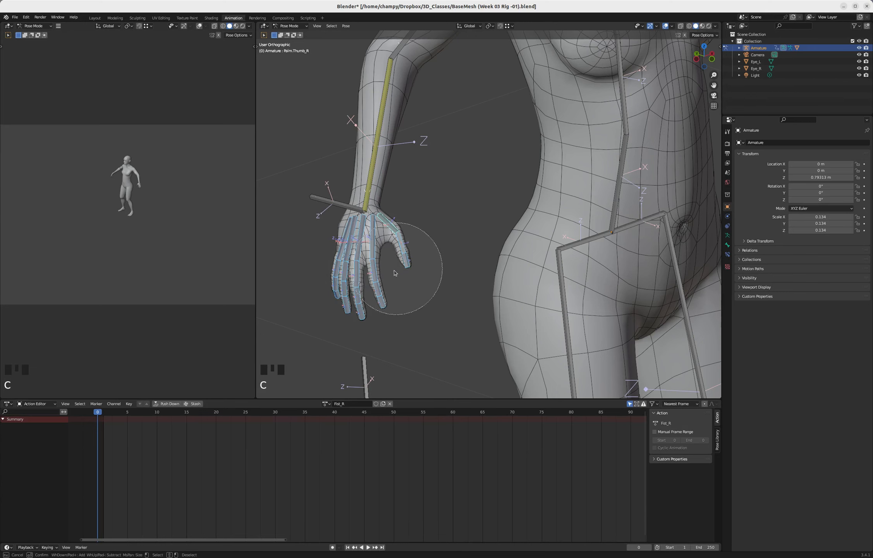
key(Escape)
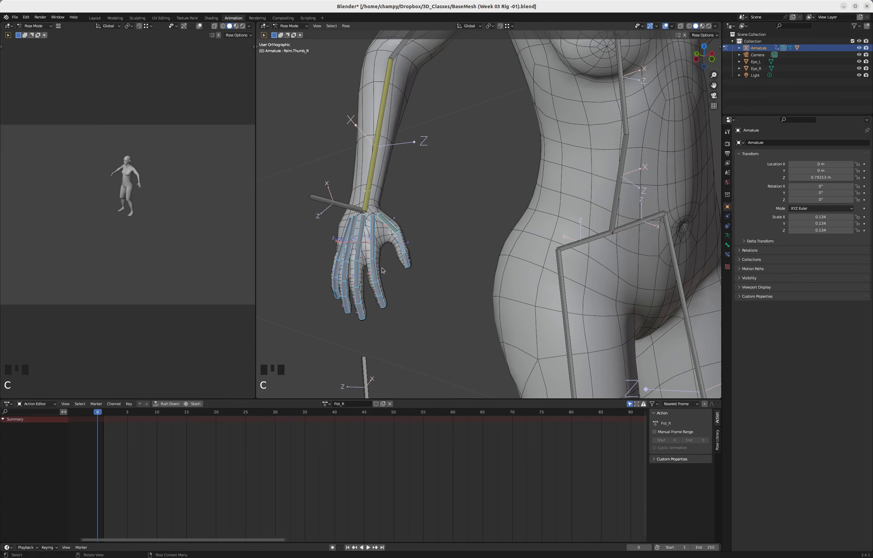
scroll(382, 270, down, 6)
scroll(511, 254, up, 7)
scroll(519, 256, down, 7)
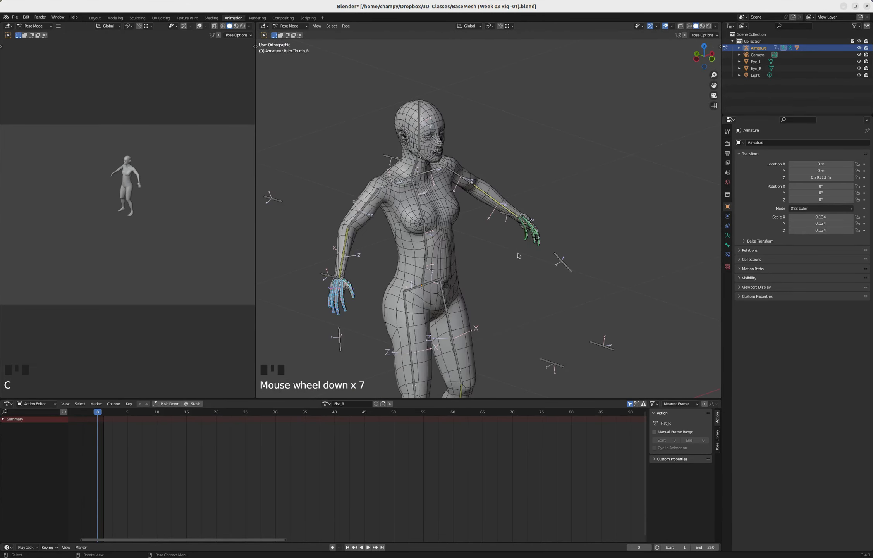
scroll(326, 302, up, 8)
key(i)
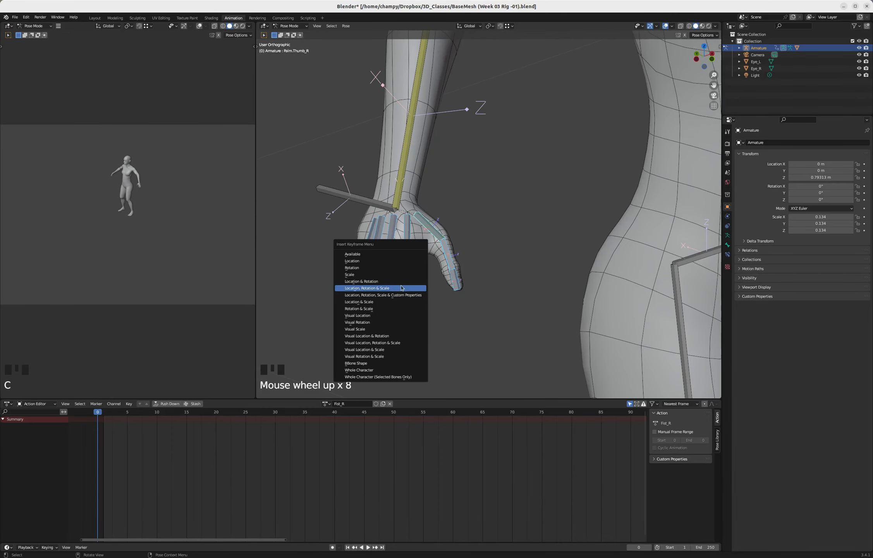
click(401, 288)
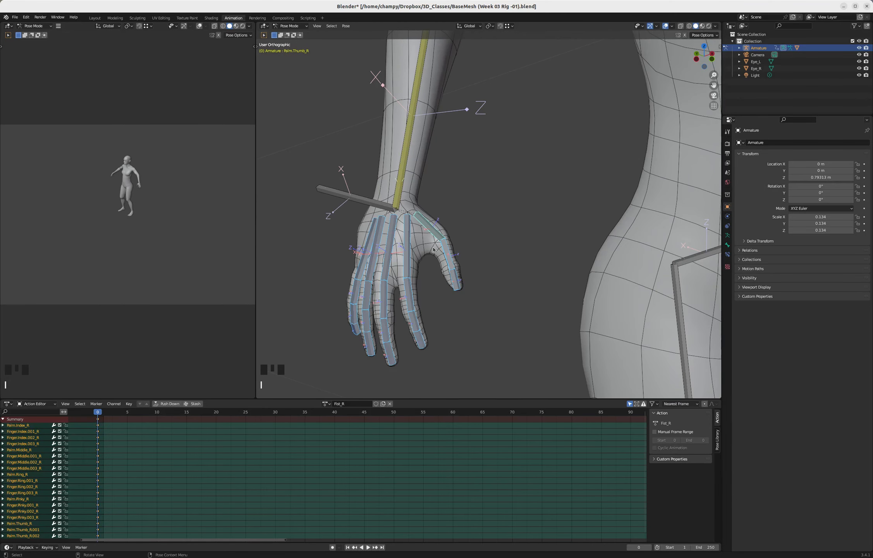
Step: Move to frame 20, give the Fist_R action a fake user and unlink it from the armature
scroll(434, 250, down, 3)
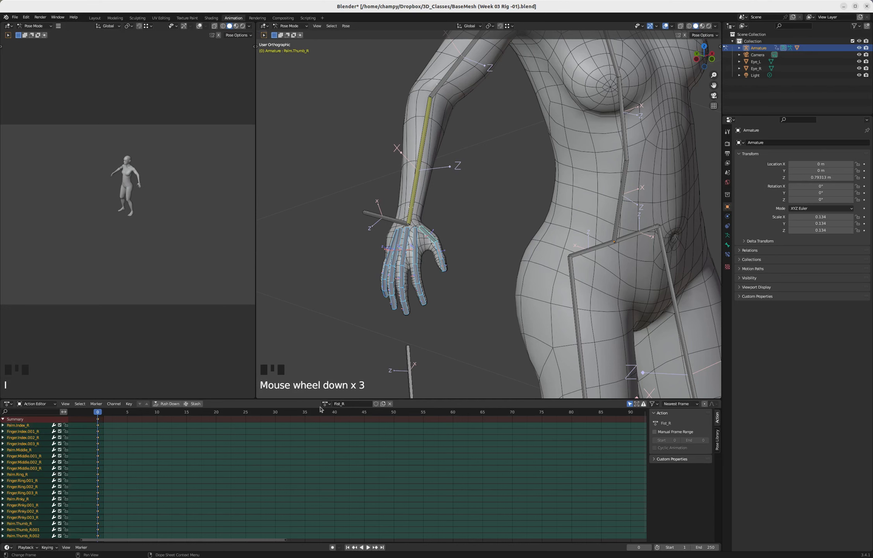
drag(109, 411, 218, 411)
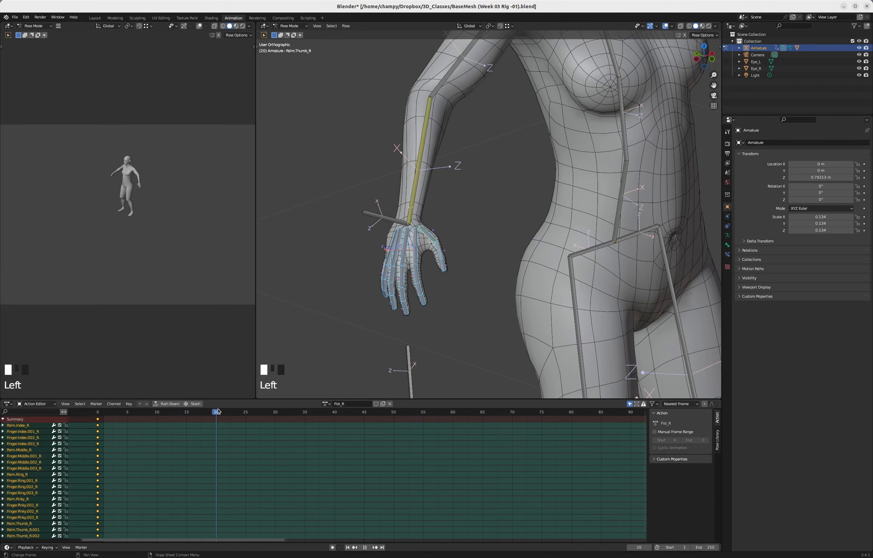
scroll(472, 279, down, 6)
middle_drag(480, 274, 471, 279)
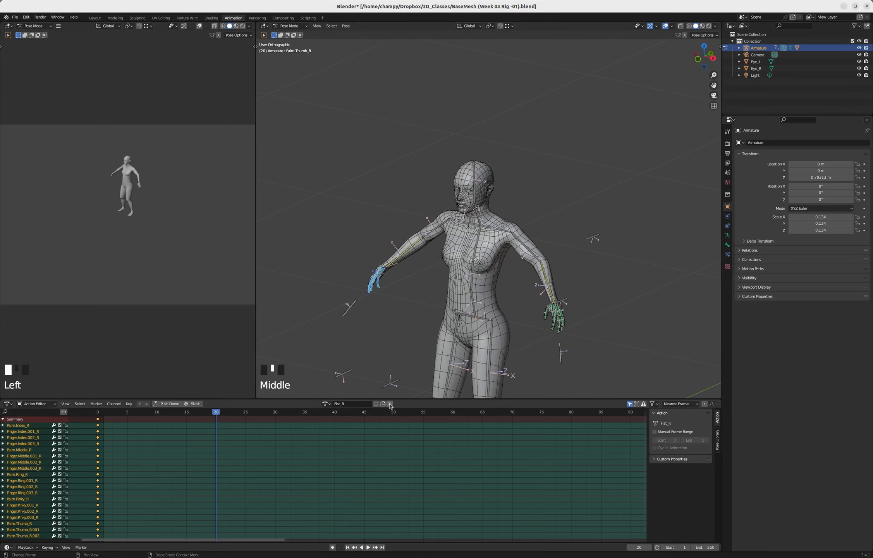
click(378, 404)
click(390, 403)
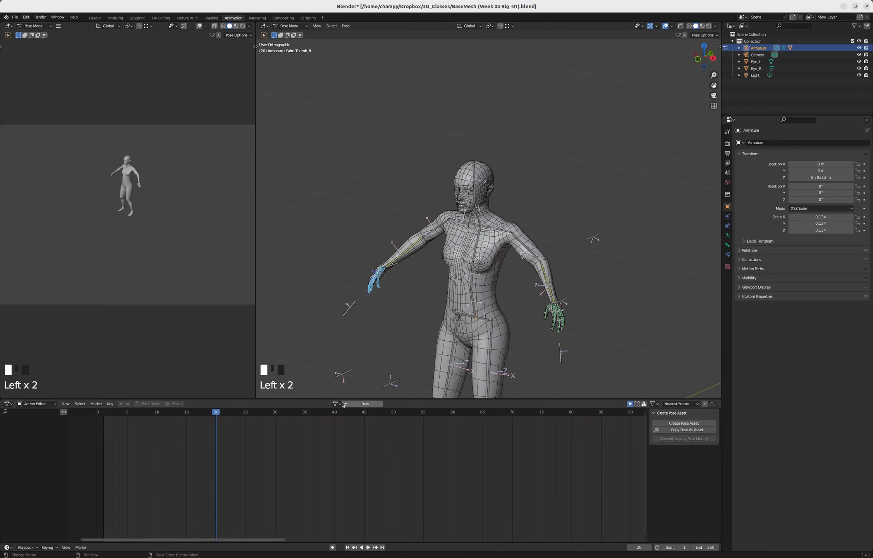
Step: Load the Fist_L action at frame 20, select all left-hand bones and copy their closed-fist pose
click(336, 403)
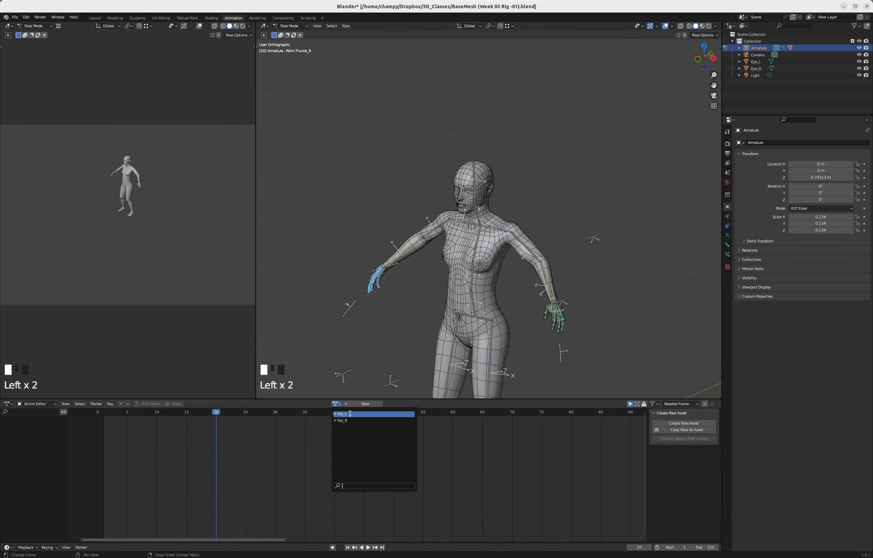
click(341, 414)
scroll(542, 310, up, 8)
key(a)
key(a)
key(a)
key(c)
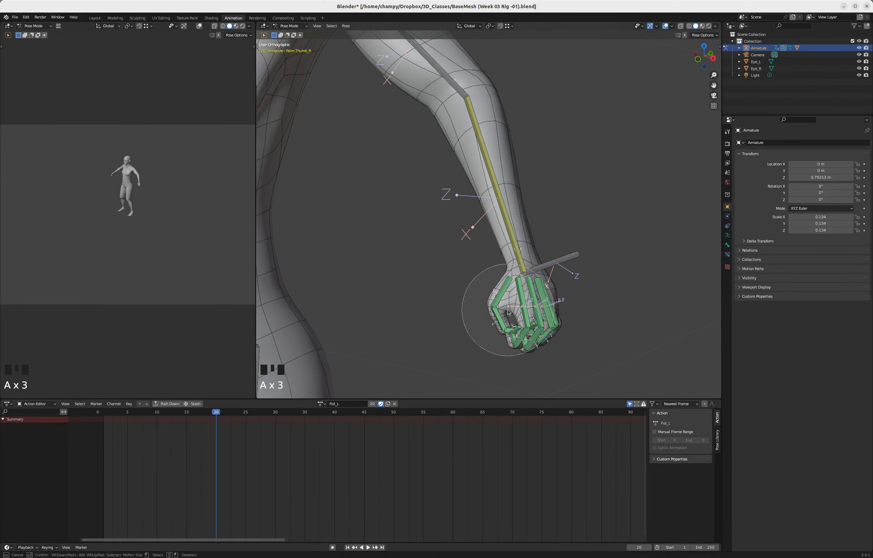
drag(507, 322, 547, 329)
key(Escape)
middle_drag(567, 330, 565, 297)
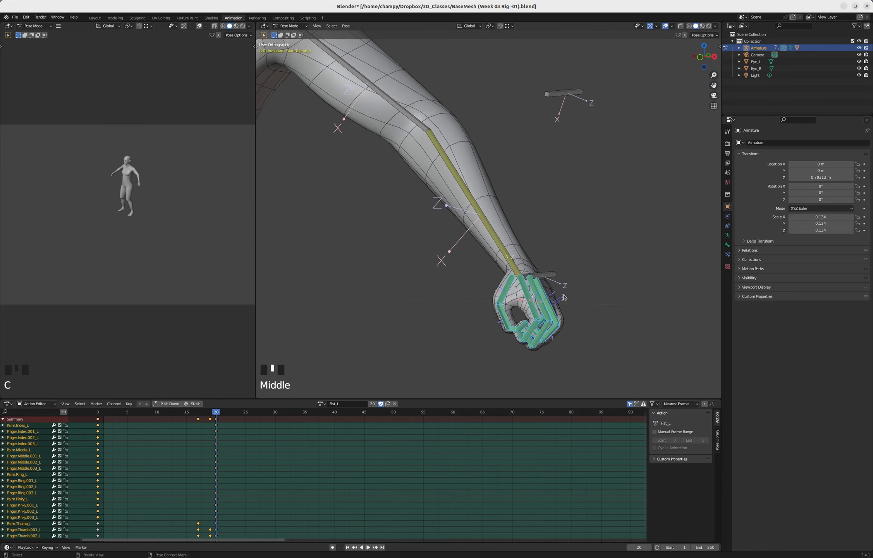
key(ctrl+c)
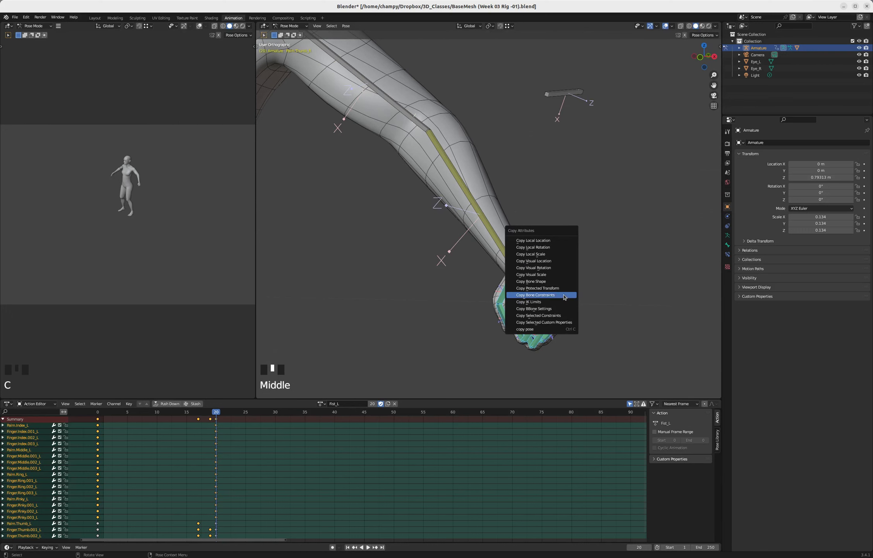
click(530, 329)
Step: Return to frame 0 and unlink the Fist_L action from the armature
scroll(616, 302, down, 6)
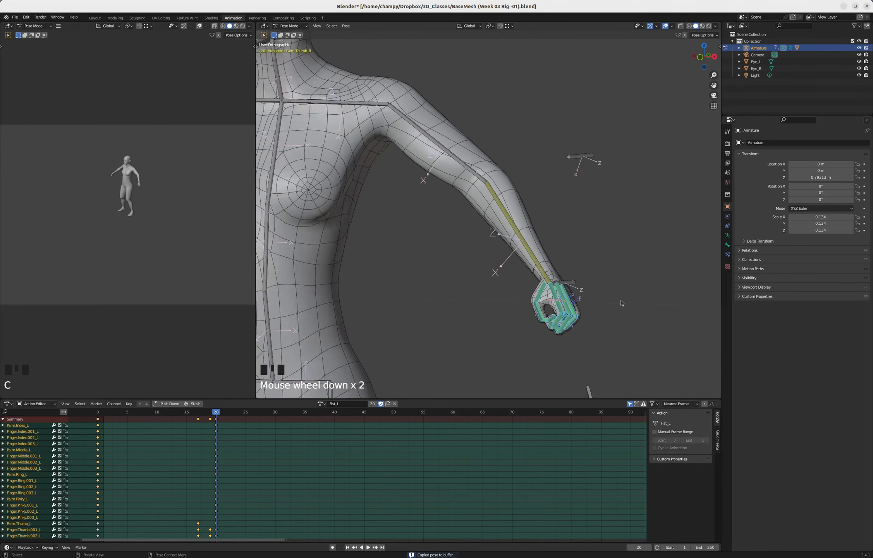
scroll(616, 302, down, 1)
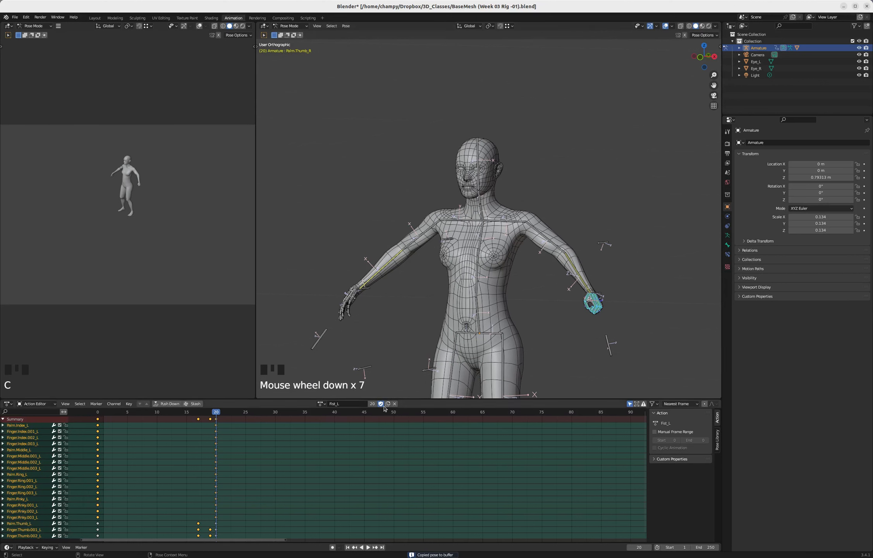
click(99, 412)
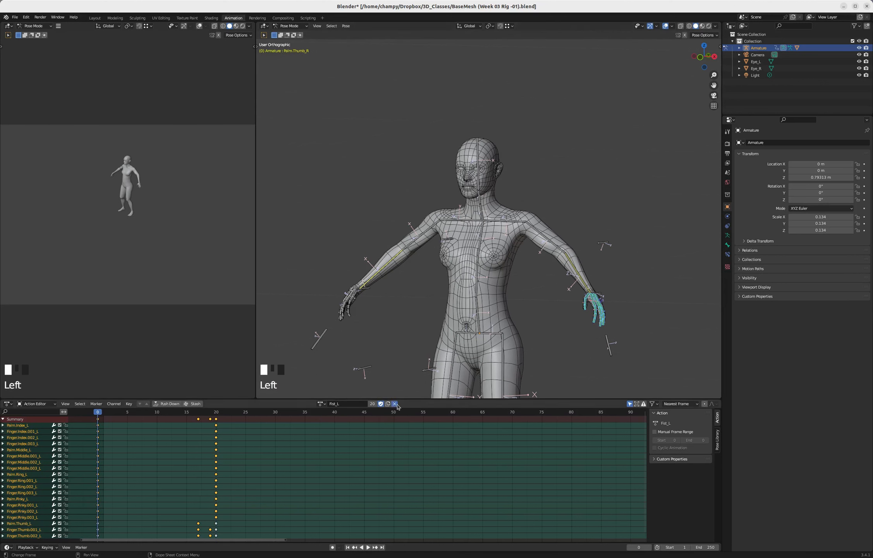
click(395, 404)
Step: Load the Fist_R action on the armature and move to frame 20
middle_drag(384, 284, 441, 304)
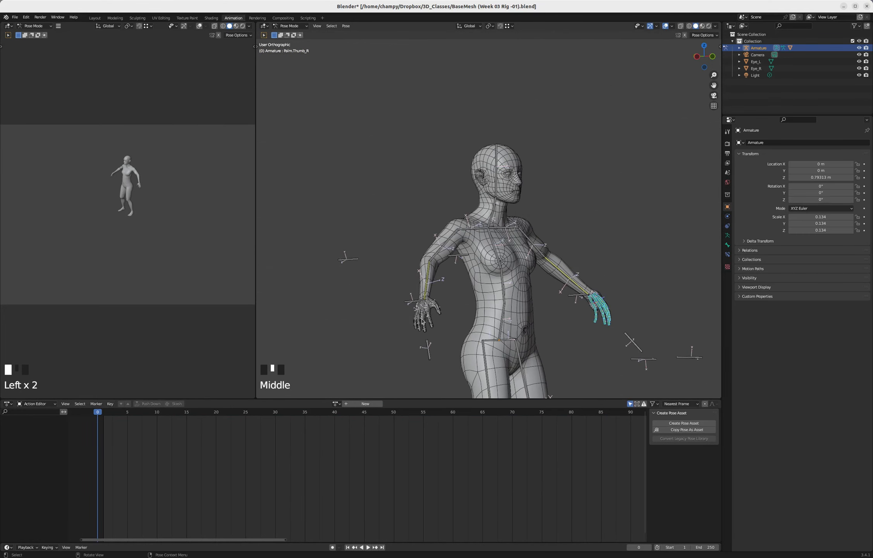
scroll(425, 323, up, 6)
click(336, 404)
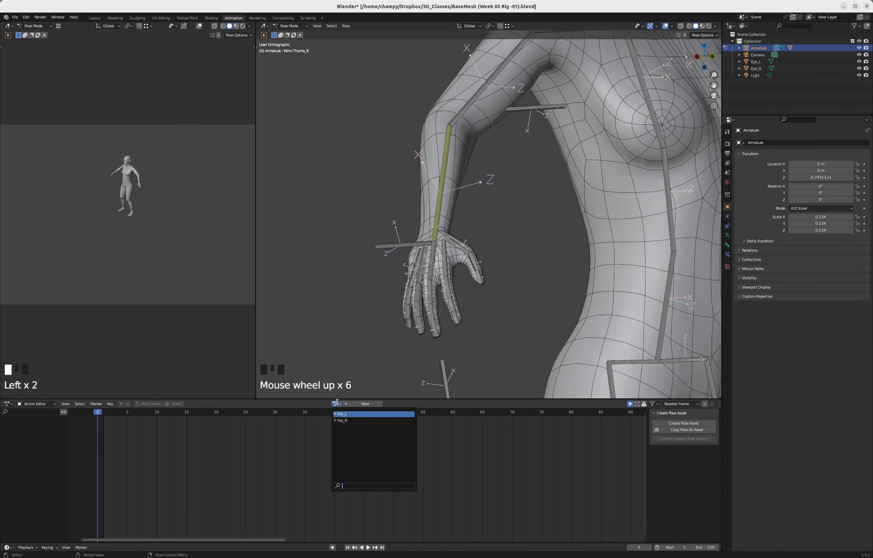
click(353, 419)
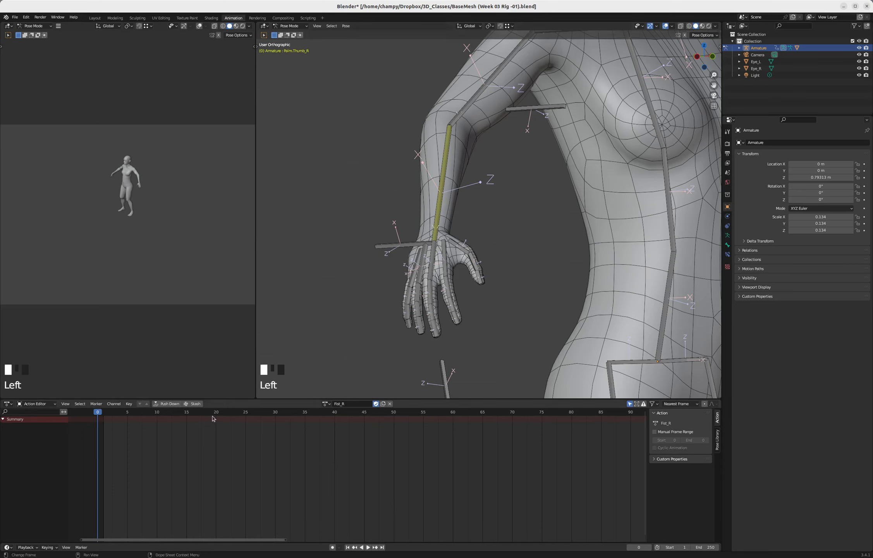
click(215, 412)
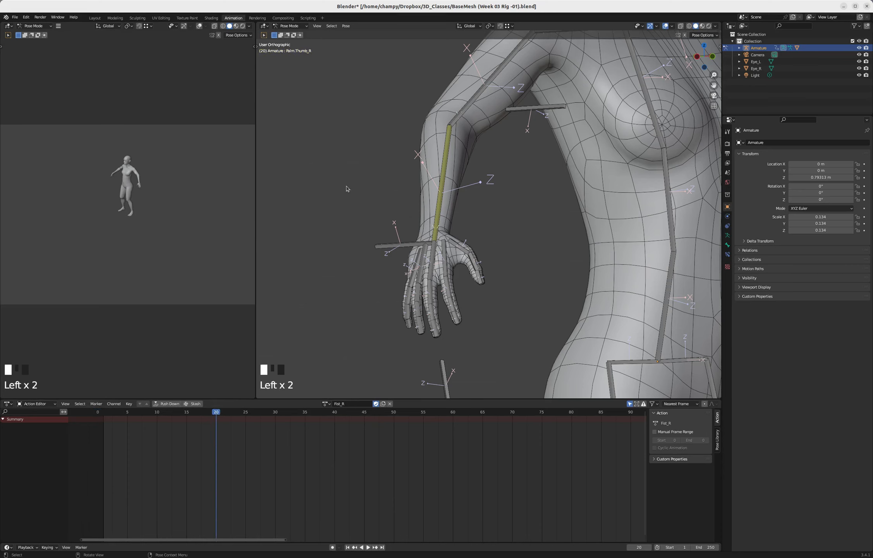
Step: Try pasting the copied left-hand fist pose flipped onto the right hand, and undo the paste
click(345, 26)
key(ctrl+shift+v)
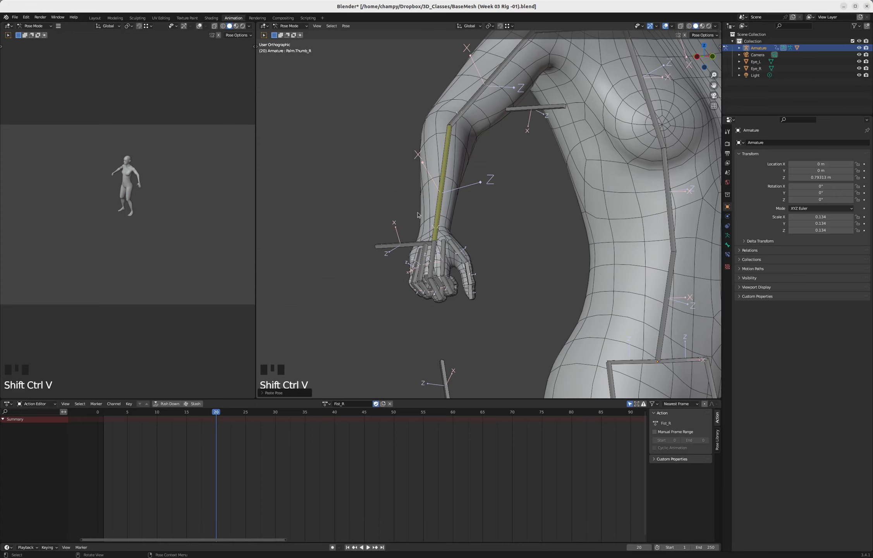
key(ctrl+z)
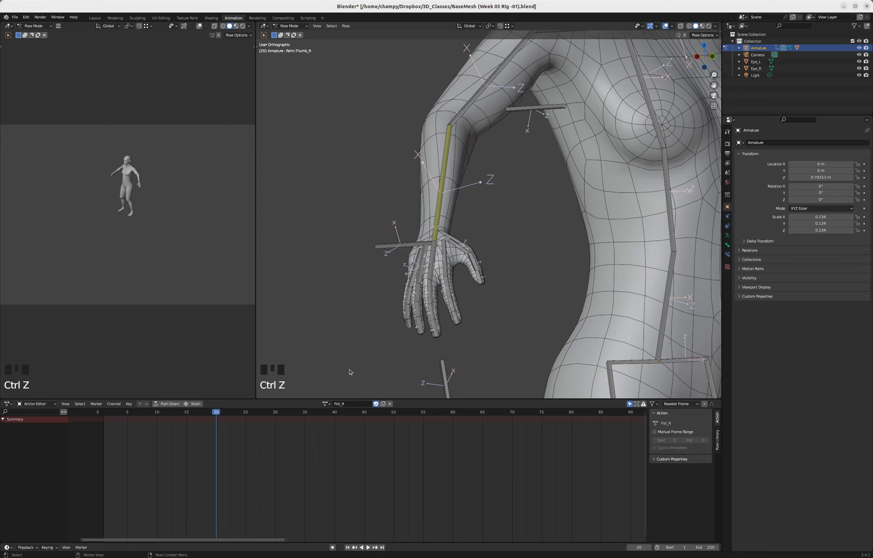
Step: Turn on automatic keyframing and paste the copied fist pose flipped onto the right hand at frame 20 of Fist_R
click(332, 548)
scroll(451, 274, down, 4)
middle_drag(534, 273, 439, 332)
scroll(439, 332, up, 2)
scroll(439, 332, up, 4)
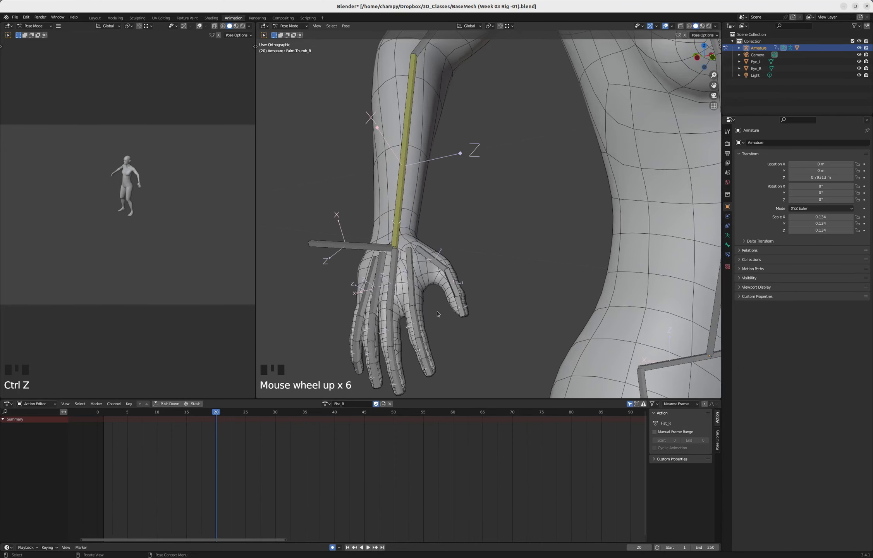
key(ctrl+shift+v)
scroll(424, 316, down, 4)
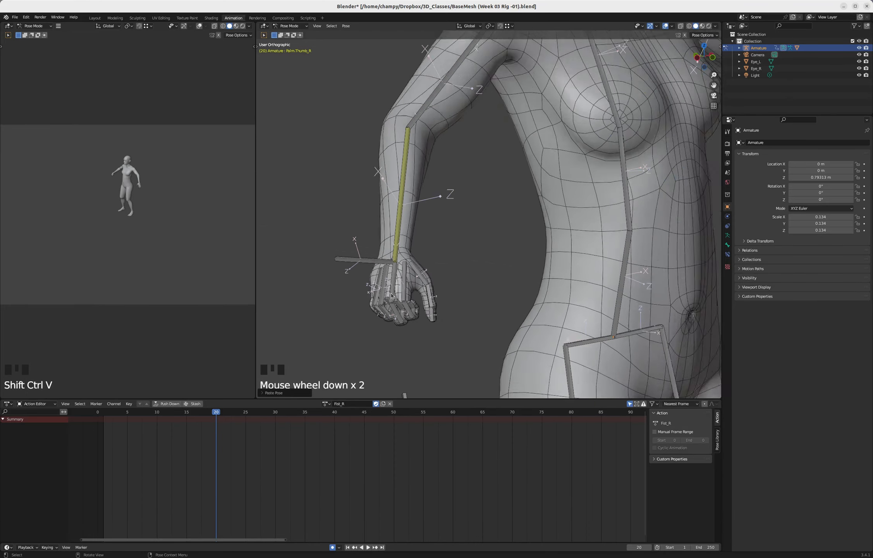
scroll(377, 305, down, 2)
middle_drag(377, 305, 350, 414)
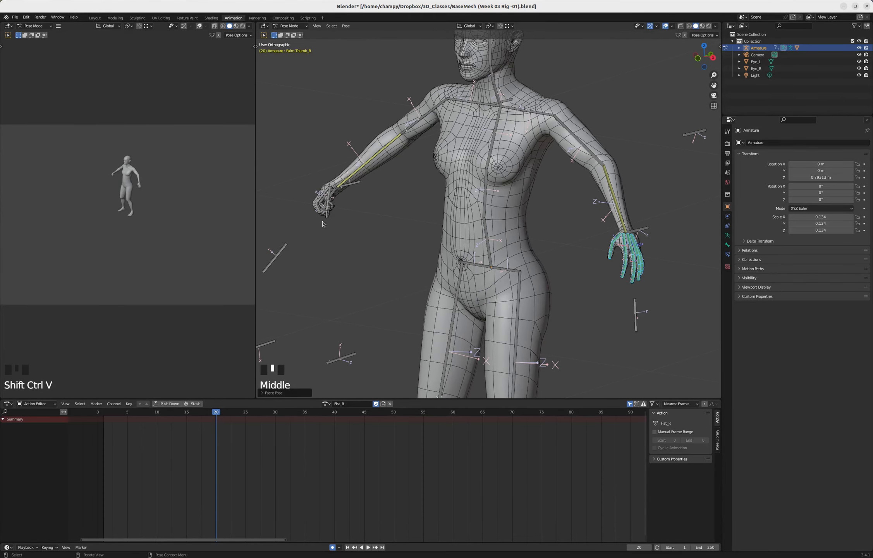
Step: Select the three right thumb bones to check whether each one is keyed in the Fist_R action at frame 20
middle_drag(324, 224, 391, 333)
scroll(407, 345, up, 6)
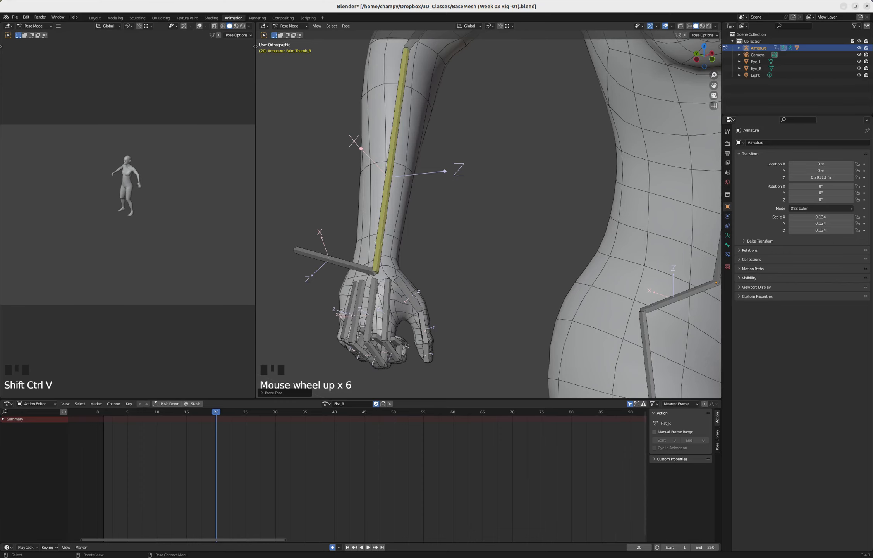
scroll(406, 345, down, 8)
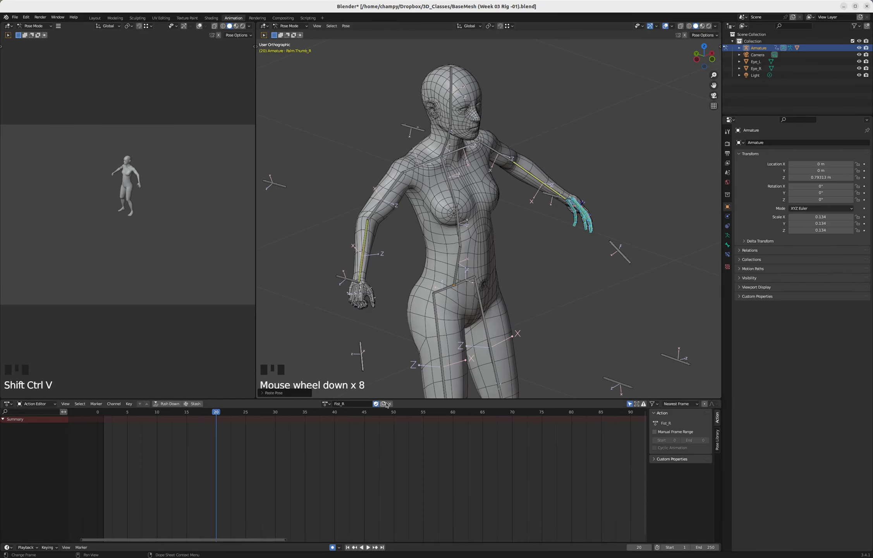
click(390, 404)
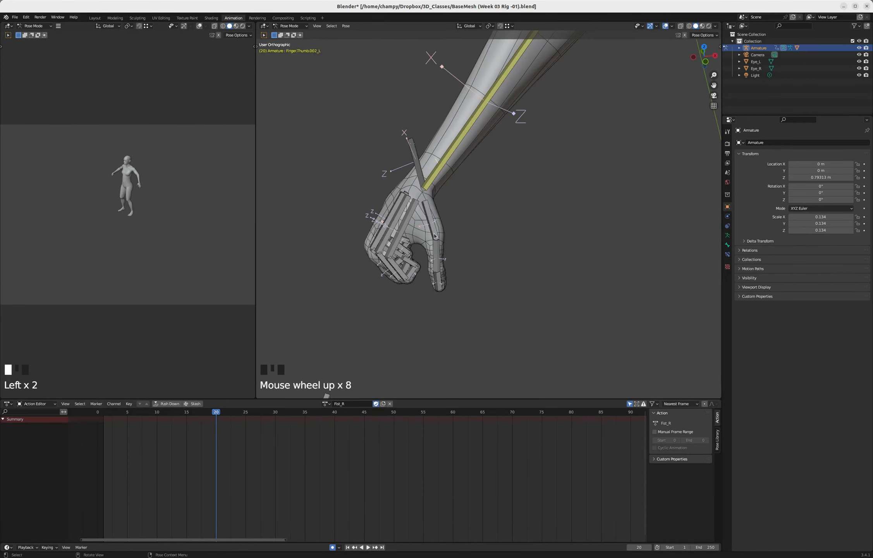
click(432, 223)
shift+click(440, 258)
shift+click(441, 279)
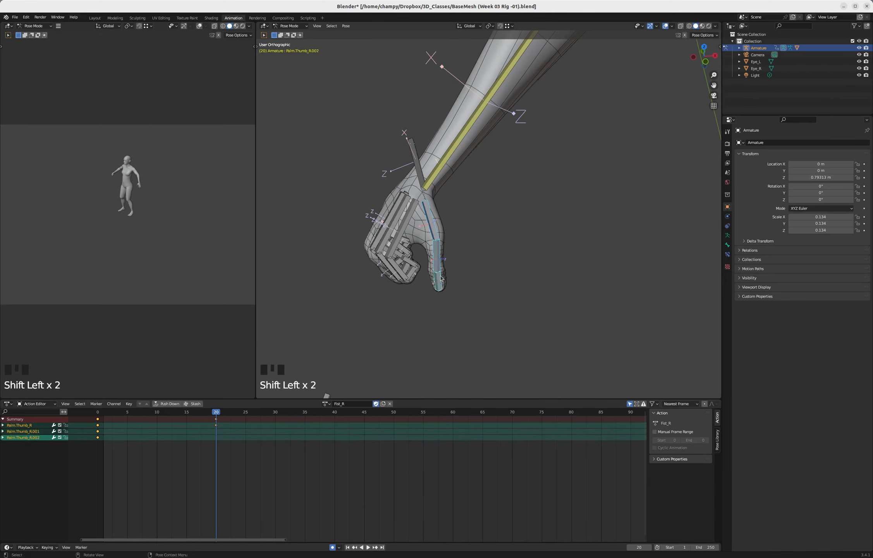
middle_drag(428, 259, 428, 259)
scroll(456, 250, up, 3)
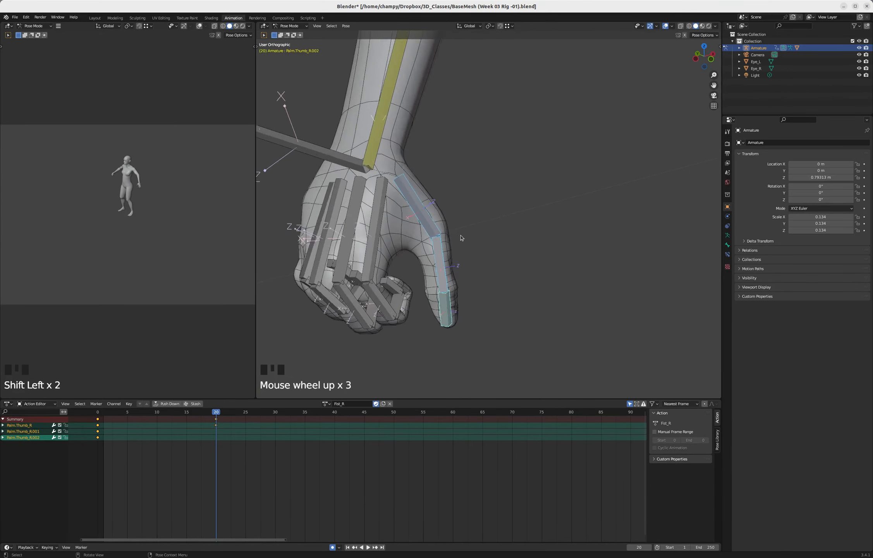
scroll(461, 237, down, 1)
click(447, 238)
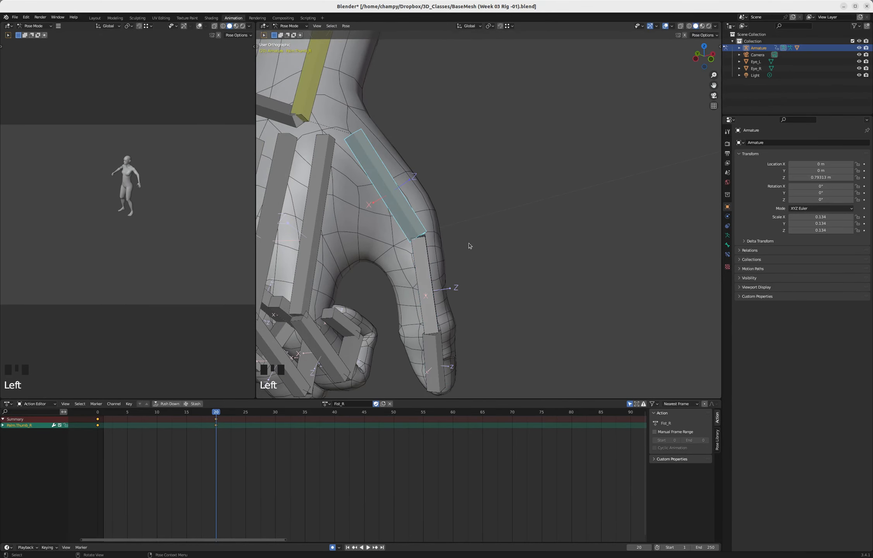
Step: Show the bone properties and compare the right thumb palm bone's name with the names of the left thumb bones
click(727, 236)
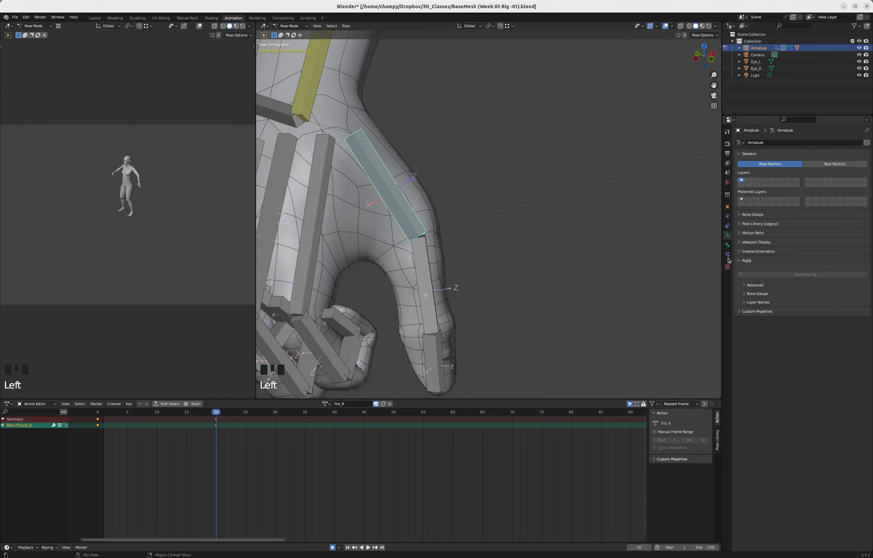
click(727, 245)
scroll(406, 222, down, 13)
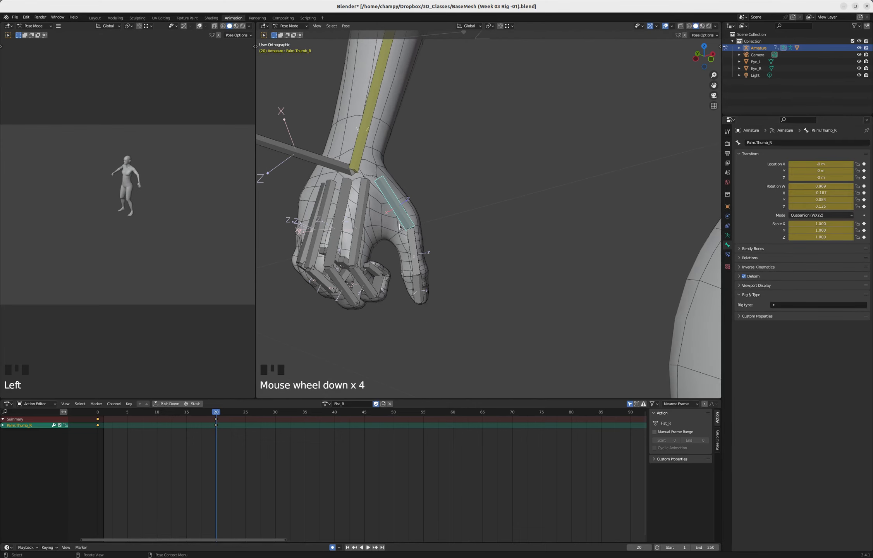
scroll(631, 163, up, 3)
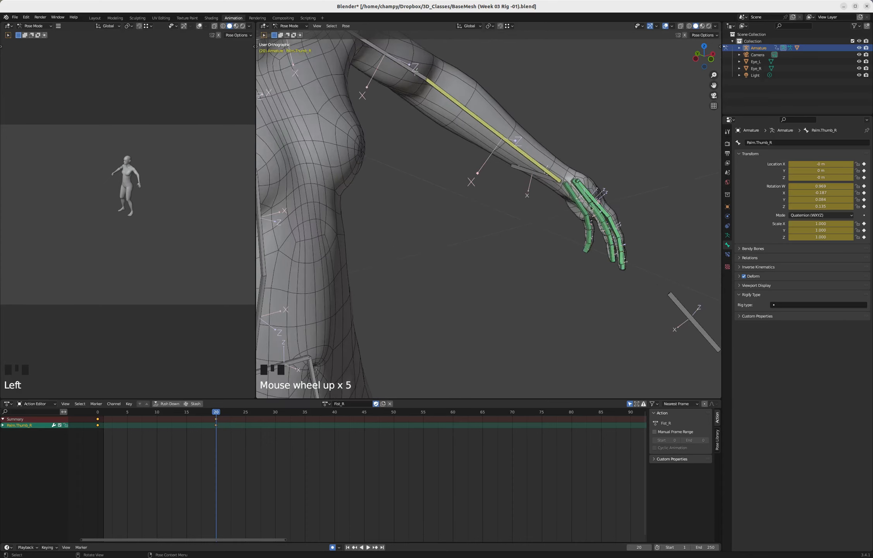
middle_drag(631, 163, 545, 189)
scroll(545, 188, down, 3)
scroll(577, 245, up, 7)
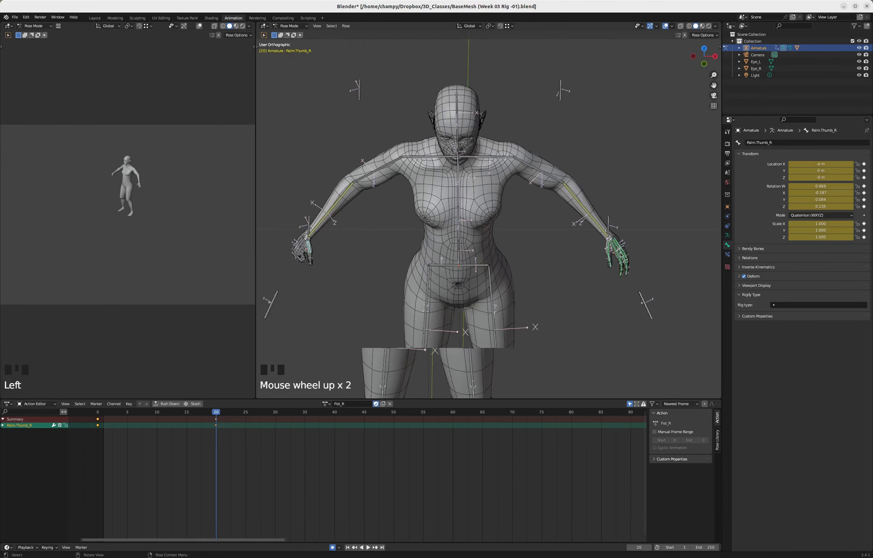
click(584, 245)
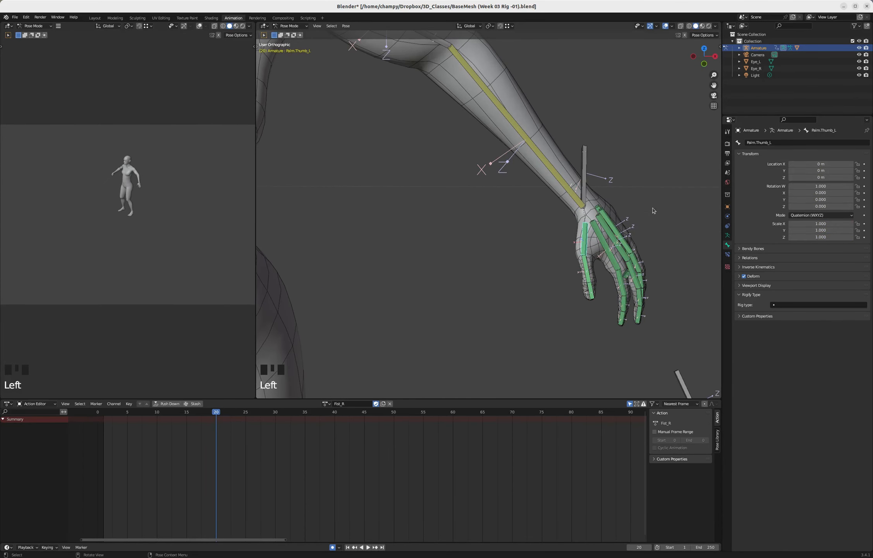
click(587, 266)
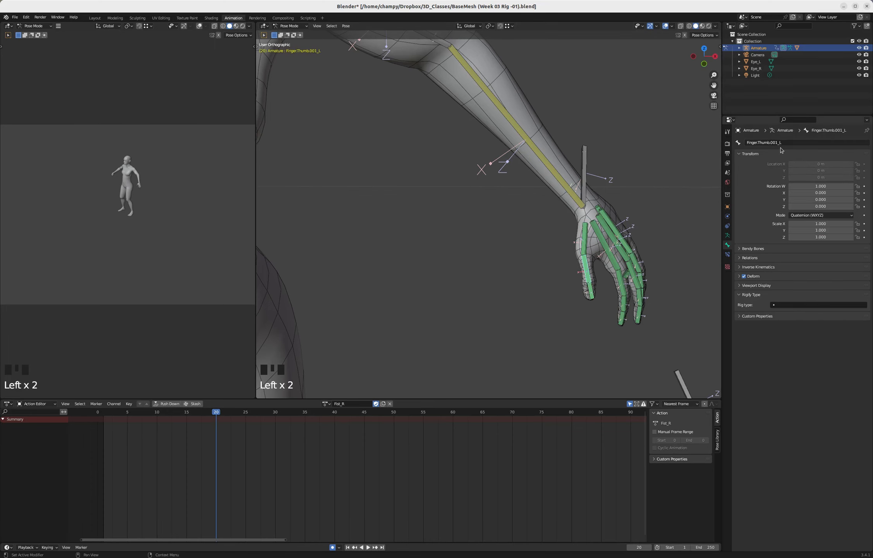
Step: Rename the middle bone of the right thumb as Finger.Thumb.001_R
scroll(670, 268, down, 7)
scroll(366, 275, up, 8)
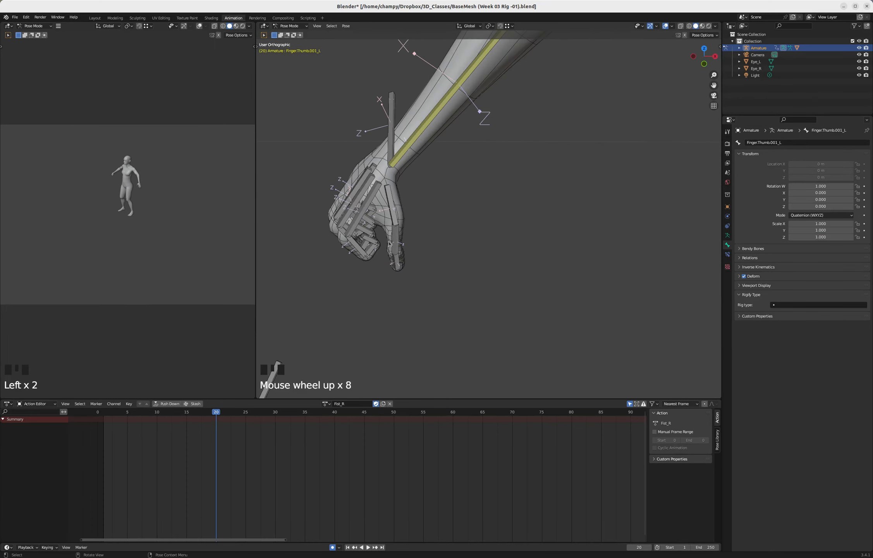
click(398, 233)
click(753, 143)
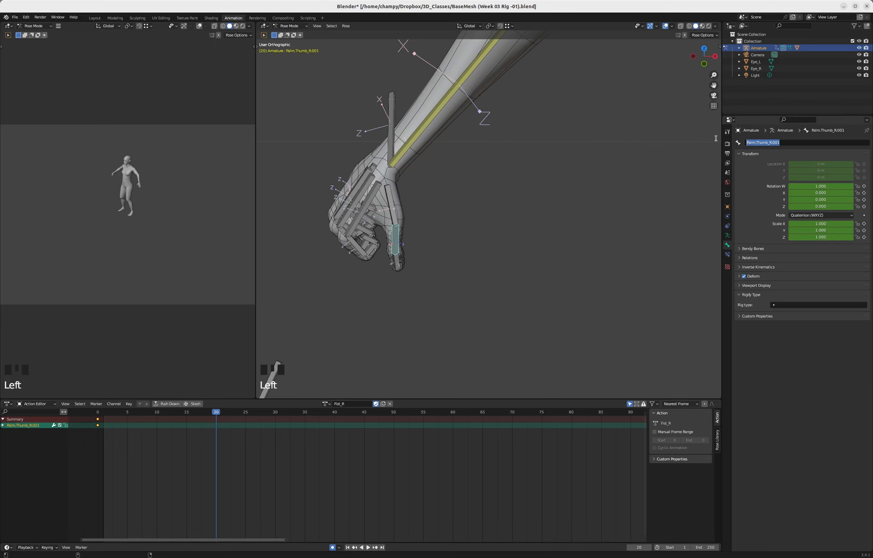
text(Finger.Thumb.001_R)
key(Return)
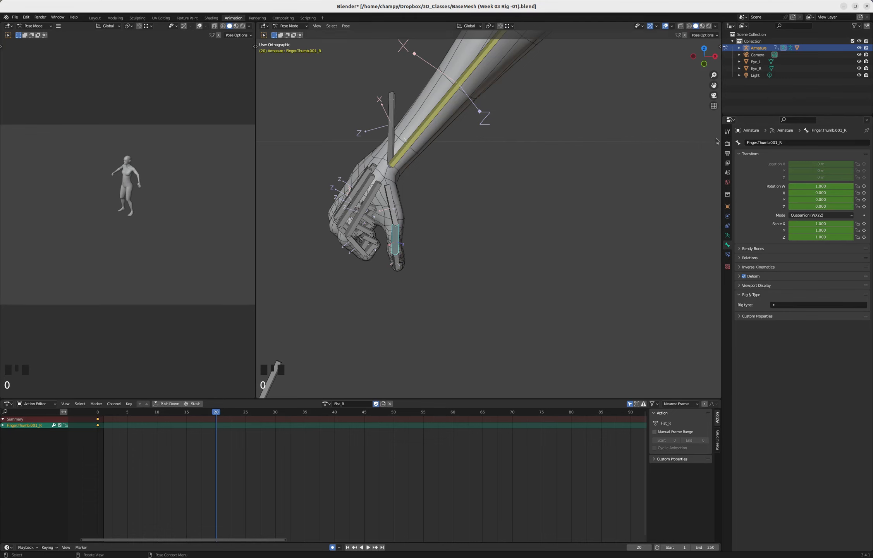
Step: Check the matching left thumb bone and rename the tip bone of the right thumb as Finger.Thumb.002_R
scroll(347, 265, down, 7)
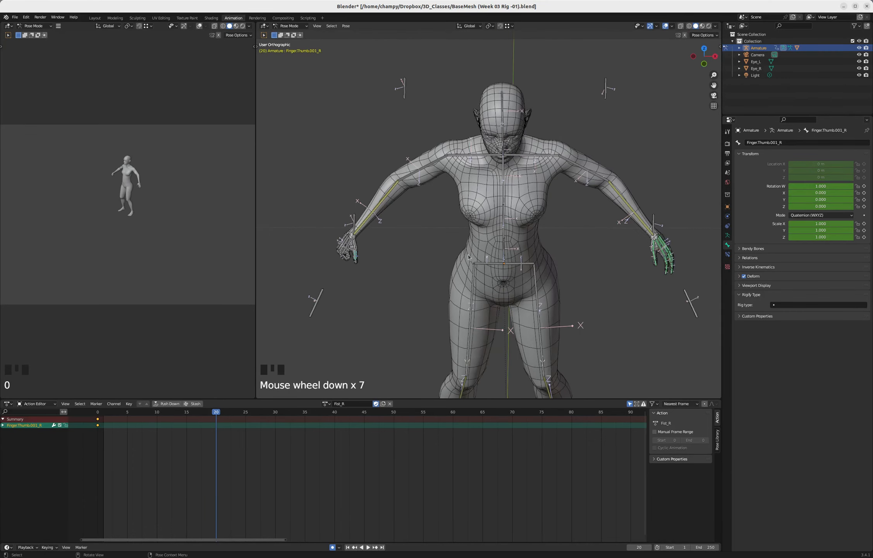
scroll(700, 238, up, 4)
scroll(632, 258, up, 3)
click(611, 251)
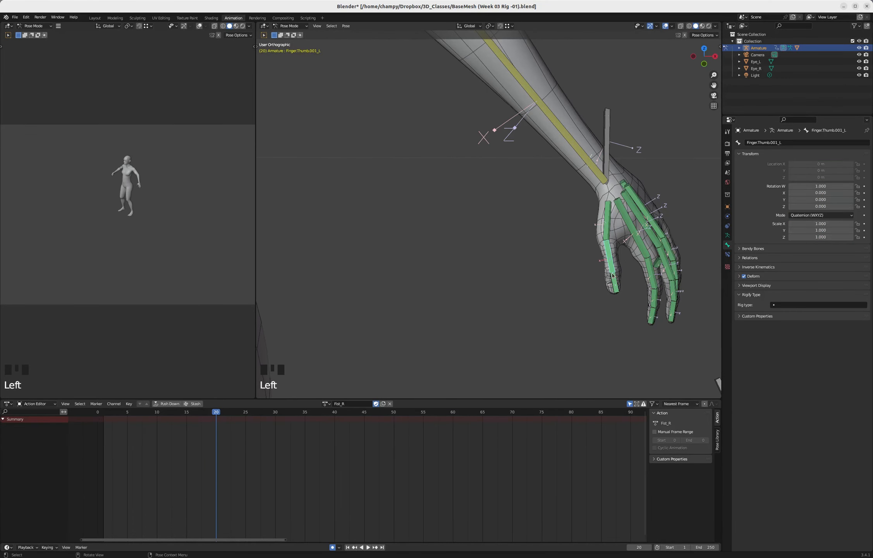
scroll(613, 275, down, 7)
scroll(335, 270, up, 8)
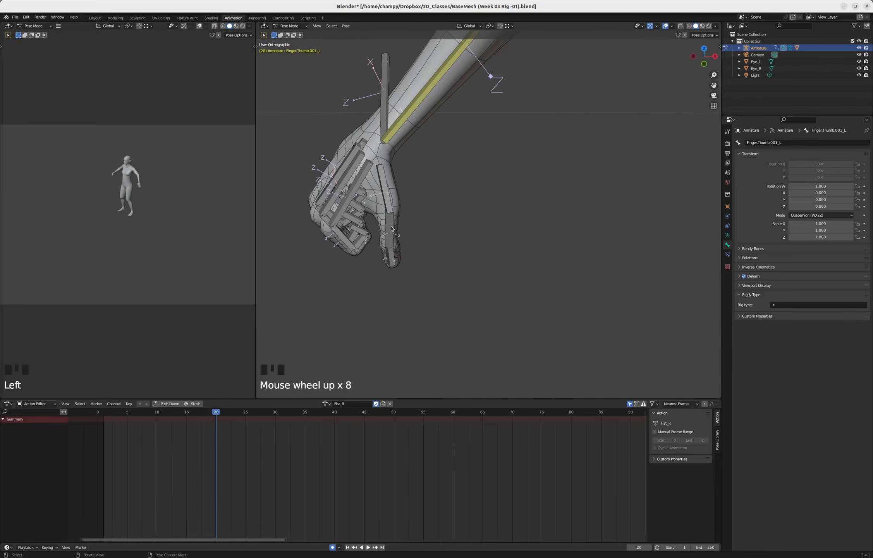
click(391, 229)
click(395, 262)
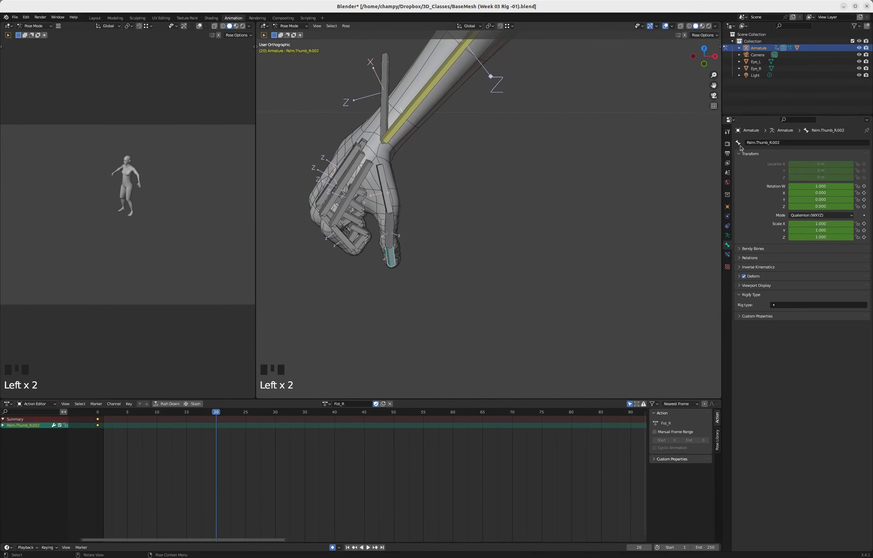
click(762, 143)
text(Finger.Th)
key(Return)
Step: Check the two renamed thumb bones and paste the fist pose flipped onto the right hand again at frame 20
click(394, 234)
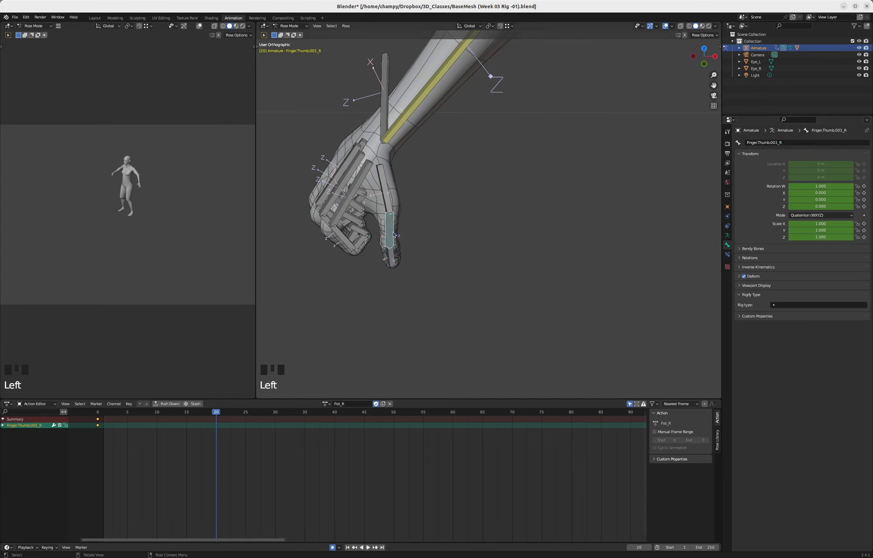
click(394, 262)
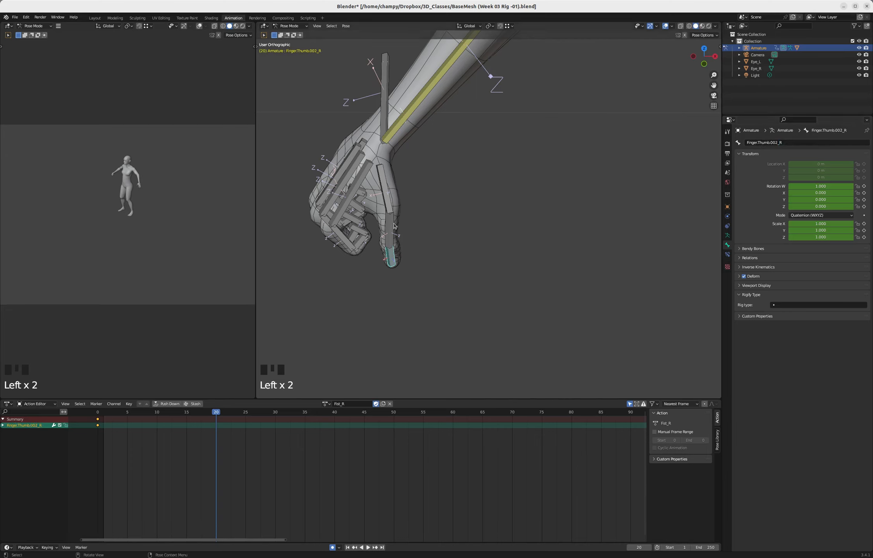
key(ctrl+shift+v)
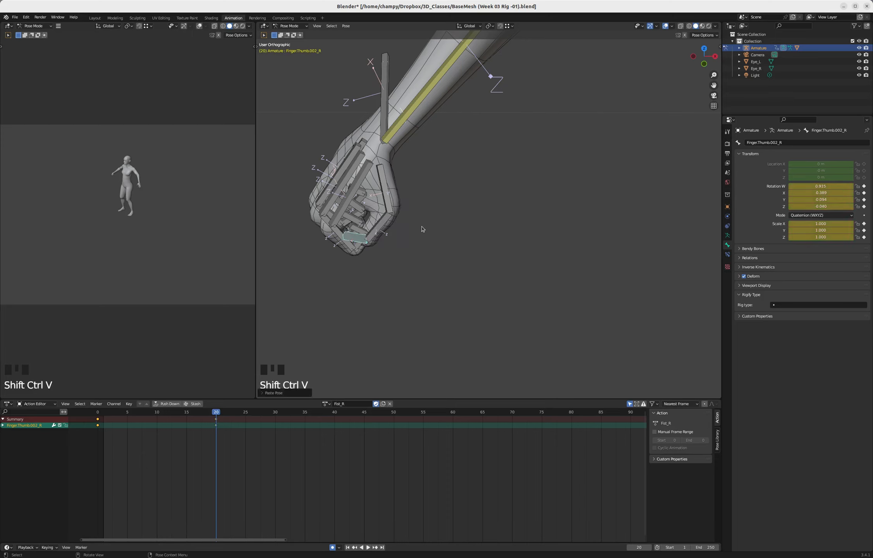
middle_drag(408, 230, 446, 248)
scroll(364, 227, down, 3)
scroll(593, 298, down, 6)
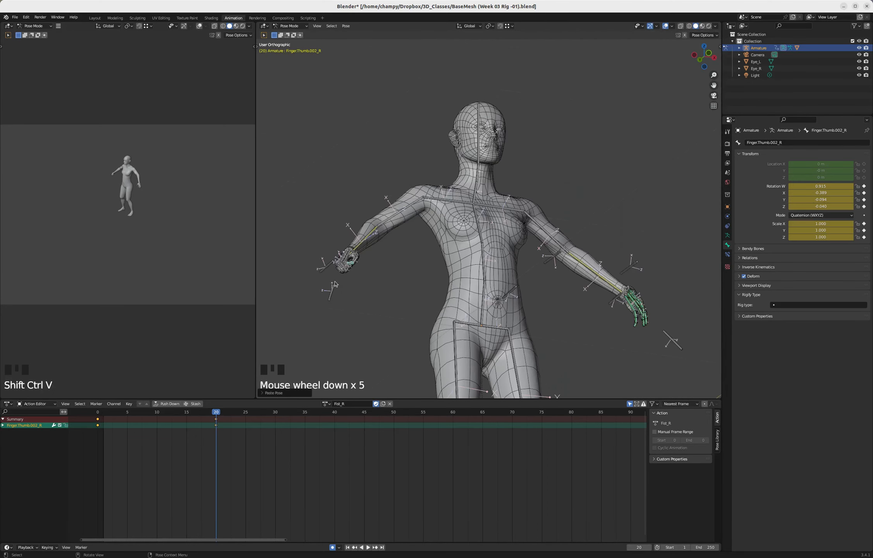
scroll(593, 299, up, 5)
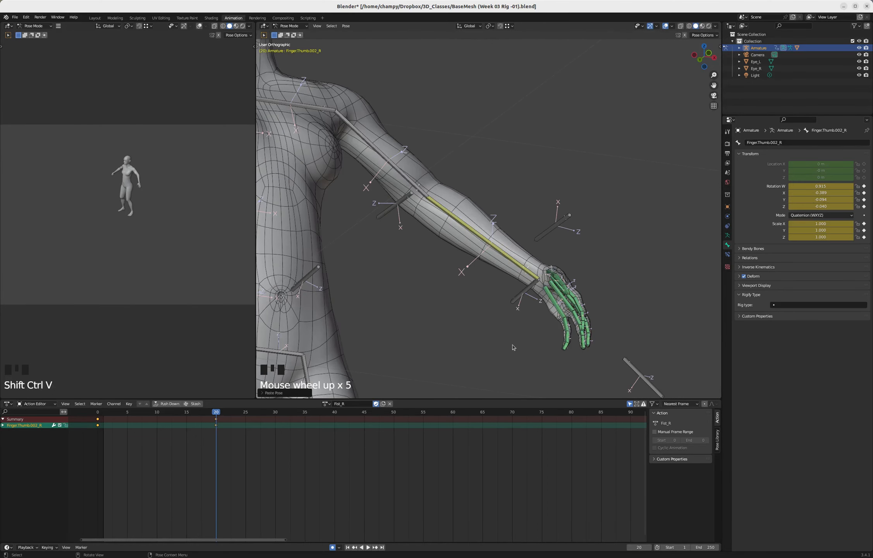
Step: Switch the armature from Fist_R to Fist_L and back to Fist_R at frame 20 to compare both closed fists
click(391, 405)
click(336, 404)
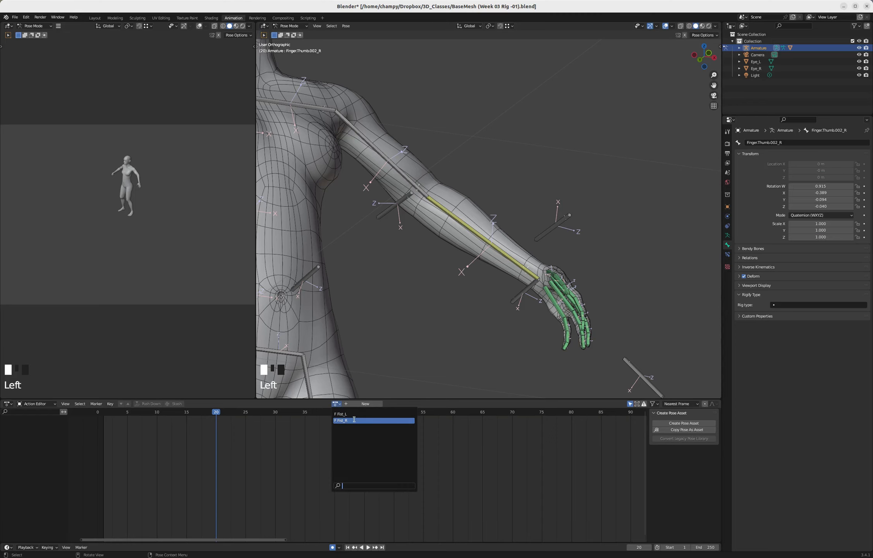
click(349, 414)
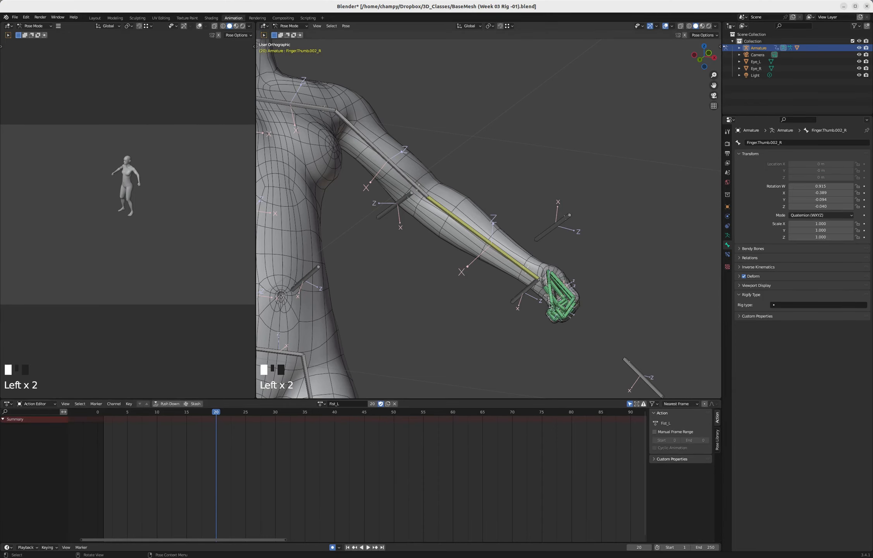
middle_drag(560, 260, 459, 281)
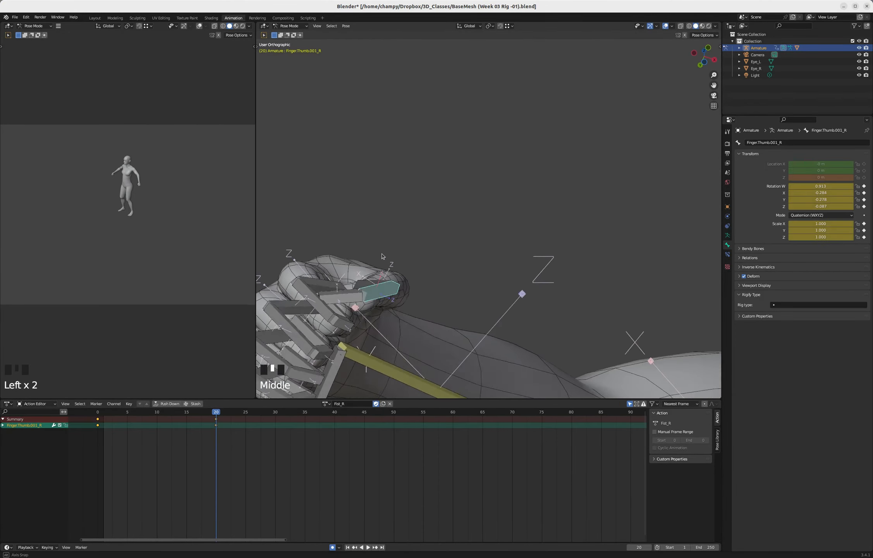
middle_drag(387, 279, 388, 305)
scroll(388, 273, down, 10)
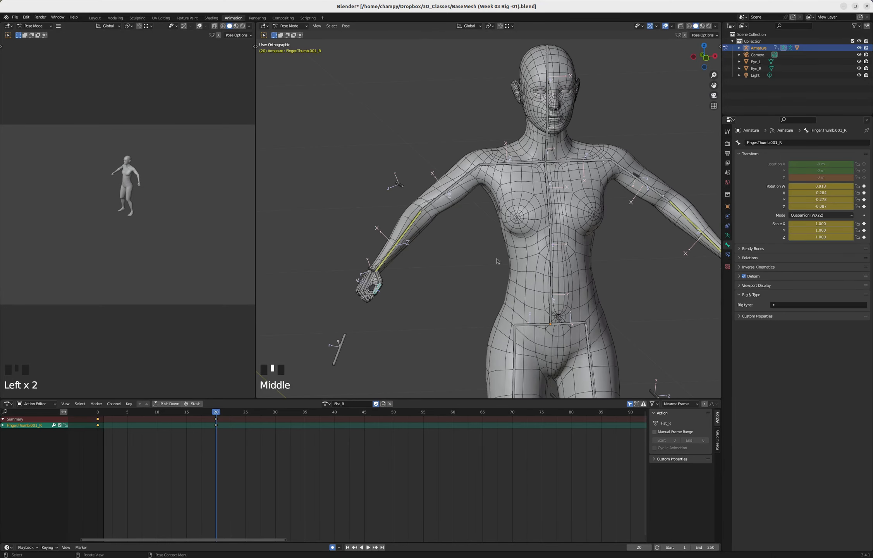
scroll(498, 261, down, 4)
scroll(542, 244, up, 13)
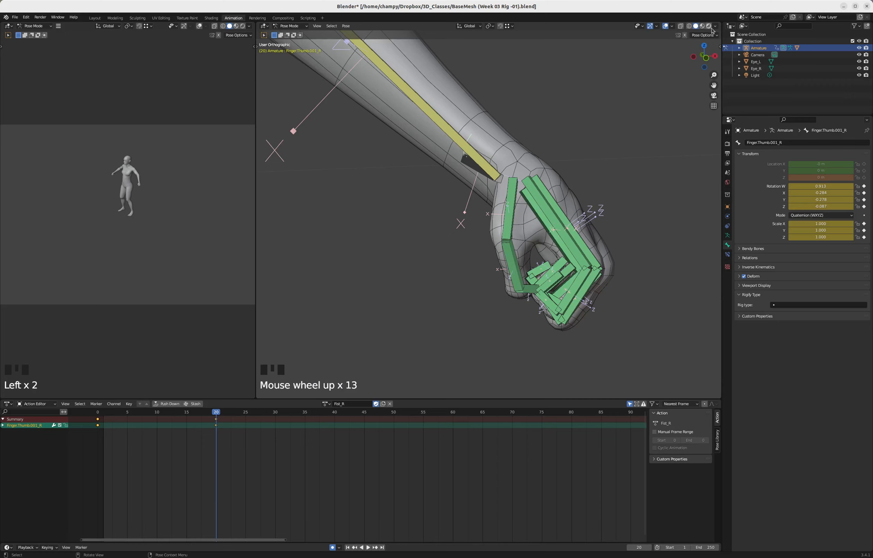
Step: Check the hand in the Layout workspace, return to the Animation workspace and move the Fist_R action to frame 0
click(97, 18)
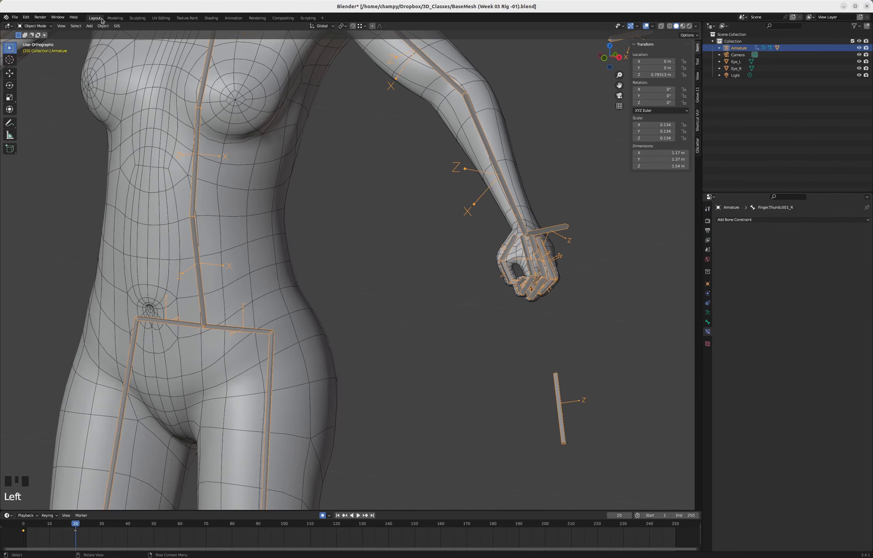
click(232, 18)
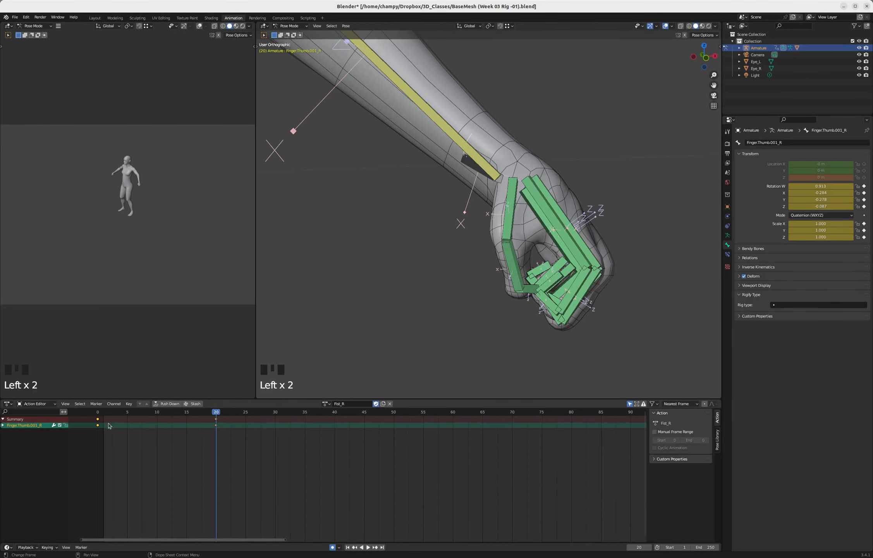
click(100, 413)
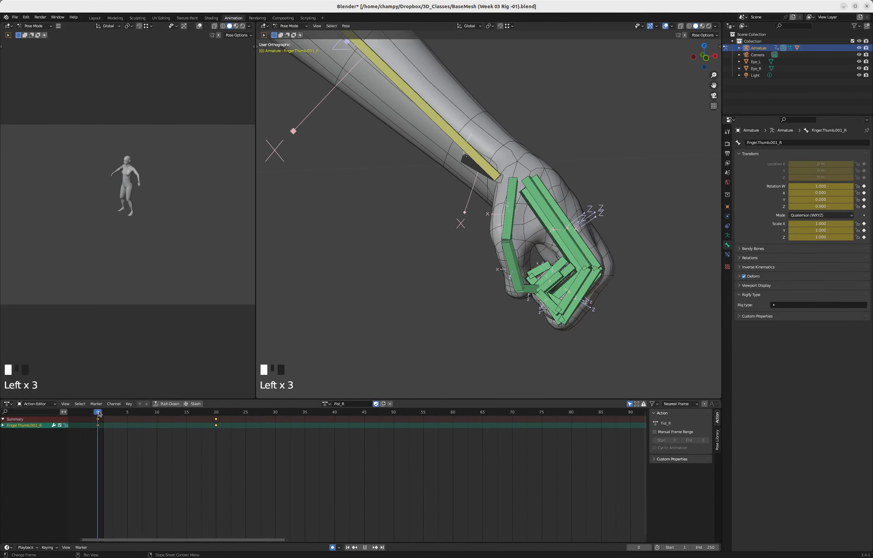
Step: Switch the armature from Fist_R to Fist_L at frame 0 and unlink the action with both hands open
click(390, 404)
click(336, 404)
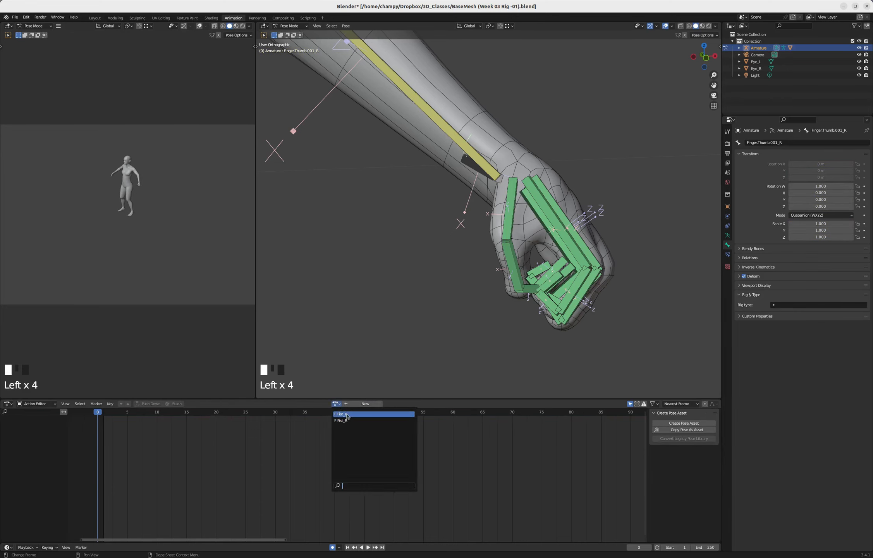
click(346, 414)
click(395, 404)
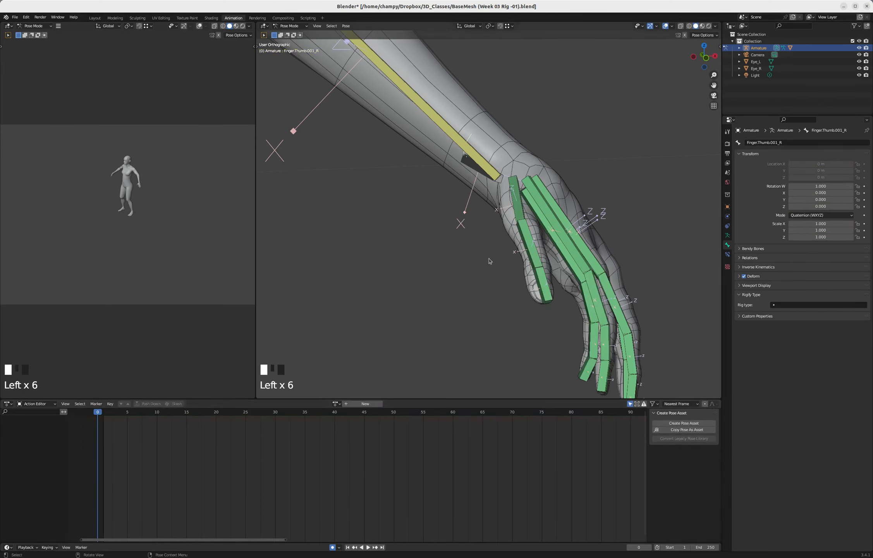
Step: In the Layout workspace, put the armature in Edit Mode and adjust the roll of the left thumb's palm bone to 94°
click(95, 18)
scroll(399, 172, down, 3)
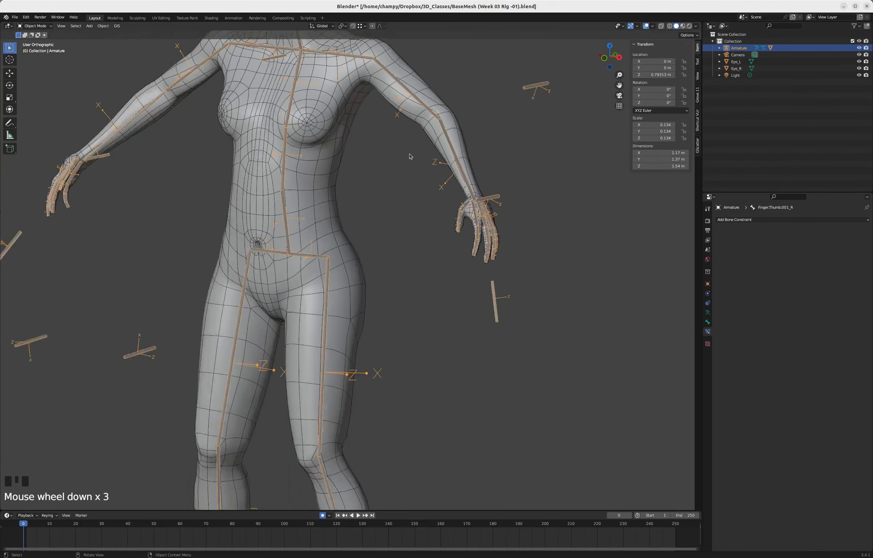
middle_drag(400, 171, 431, 149)
scroll(470, 171, up, 7)
key(Tab)
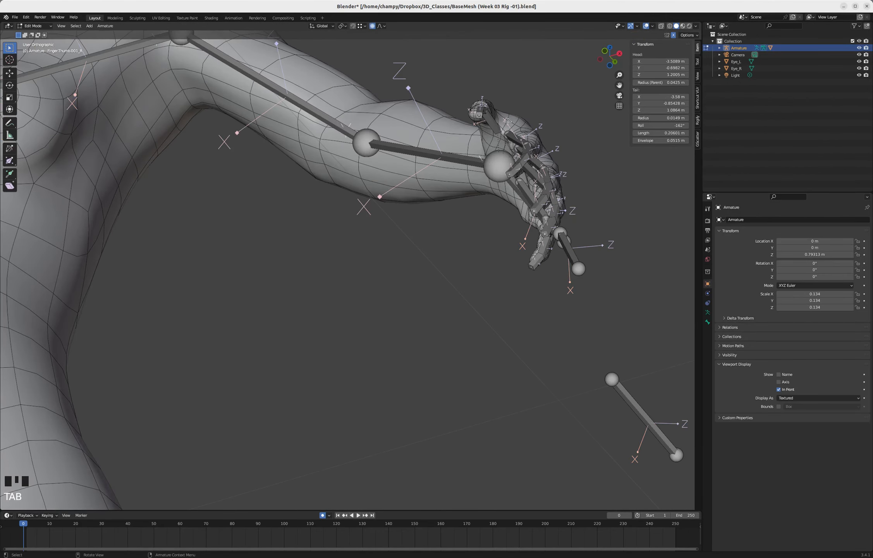
middle_drag(507, 122, 503, 228)
scroll(503, 228, down, 6)
scroll(576, 308, up, 7)
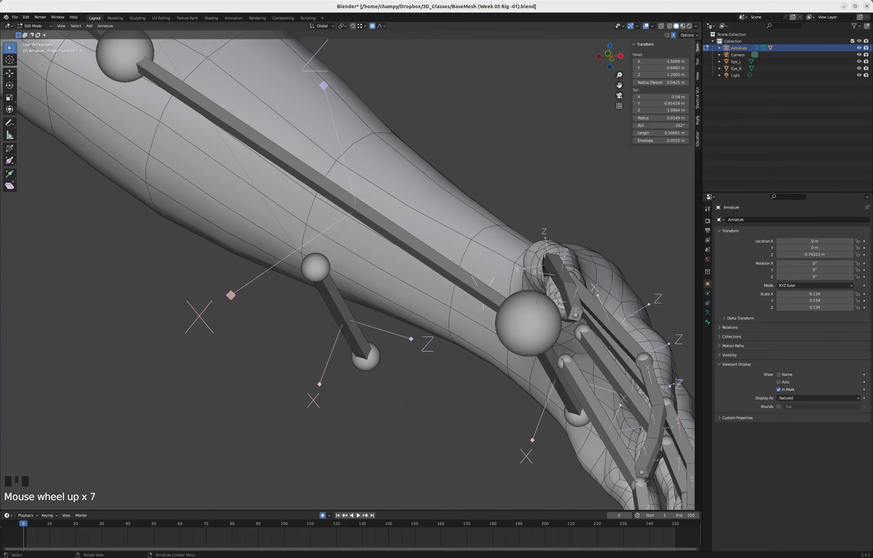
scroll(564, 262, up, 5)
click(539, 263)
middle_drag(526, 269, 496, 243)
click(500, 234)
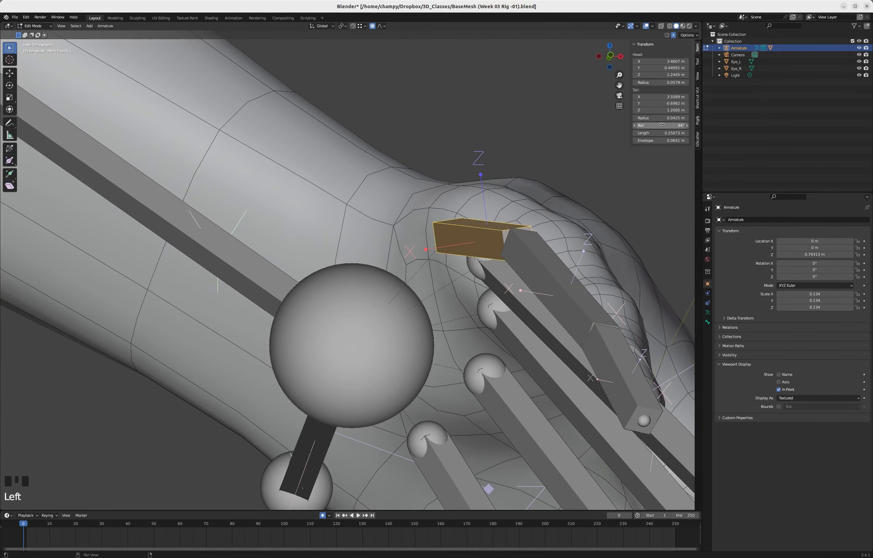
drag(661, 126, 661, 126)
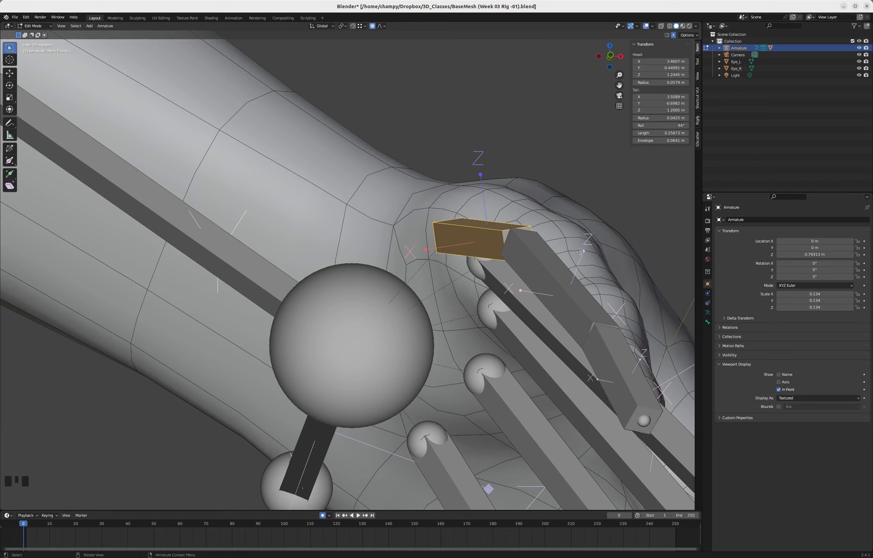
Step: Set the roll of the left thumb's middle bone to 106° and of its tip bone to 120°
click(566, 269)
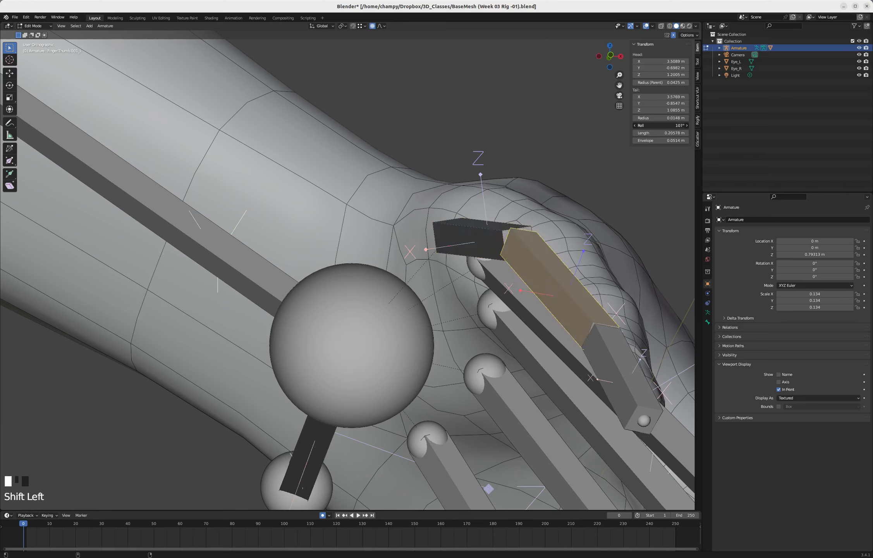
shift+drag(661, 126, 661, 125)
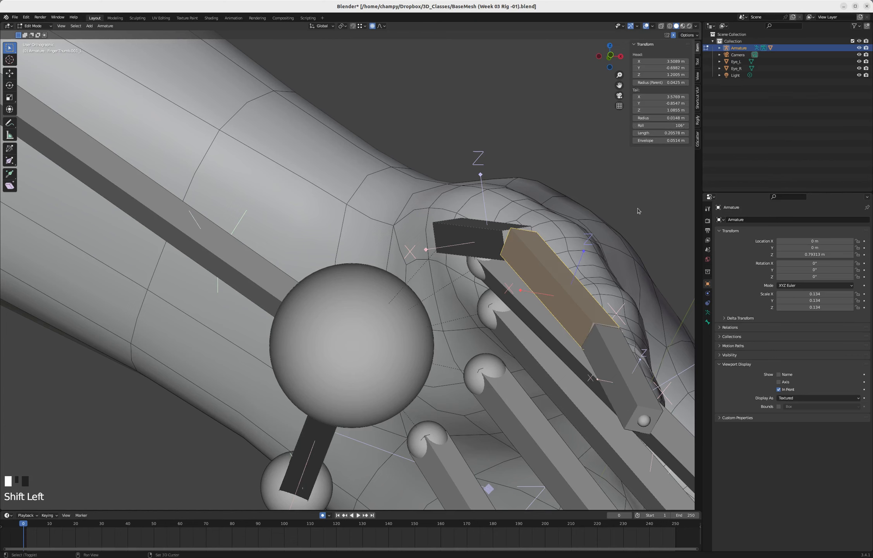
drag(611, 356, 618, 329)
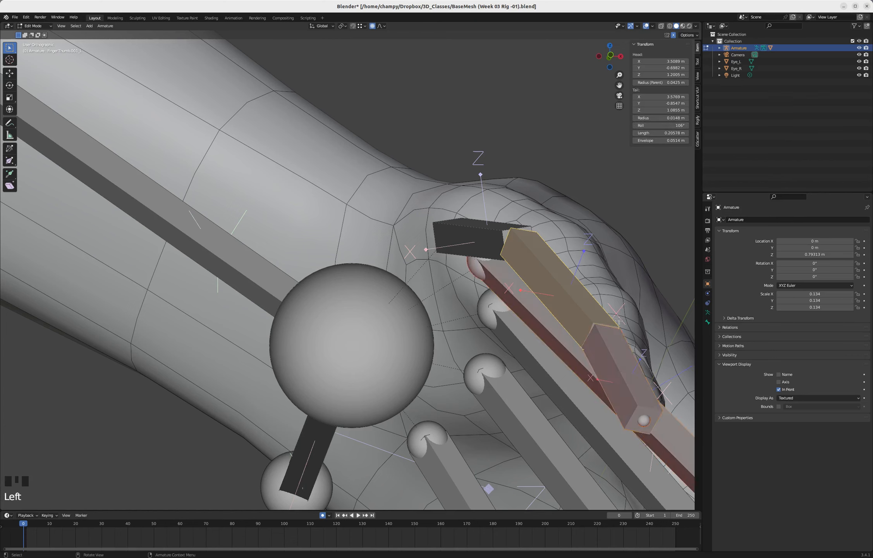
click(613, 353)
click(621, 358)
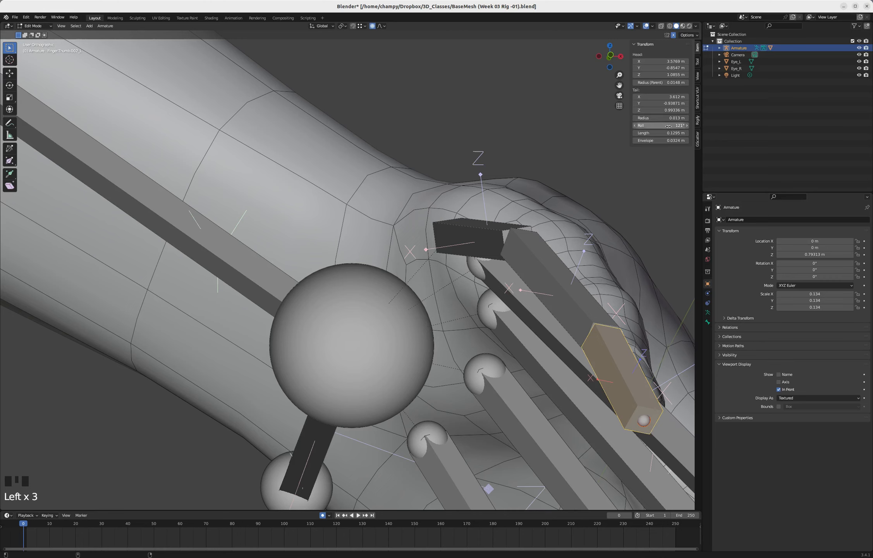
shift+drag(663, 126, 663, 125)
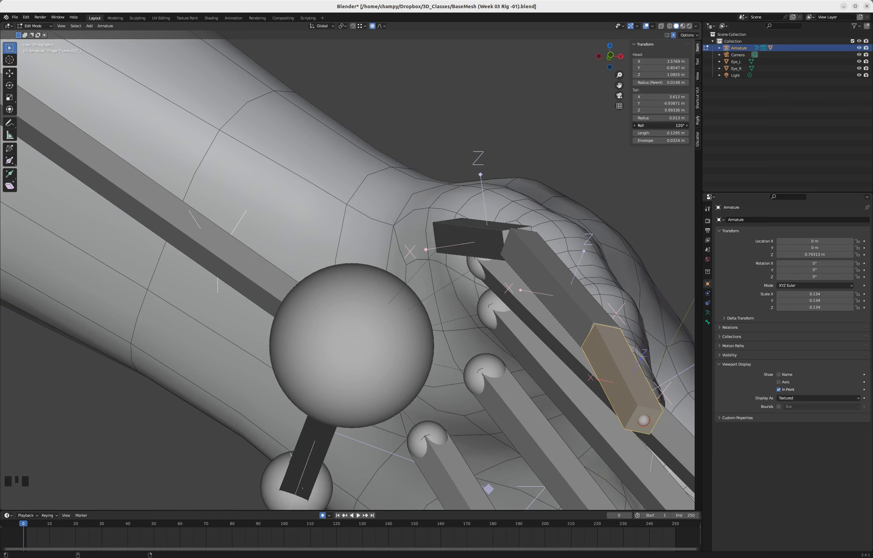
Step: Check the mirrored roll values of the right thumb's finger and palm bones
scroll(402, 242, down, 14)
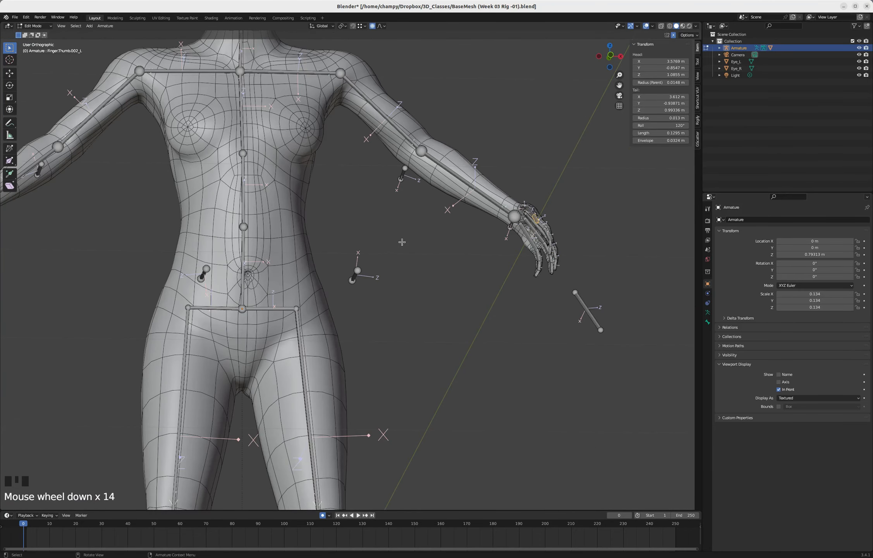
scroll(402, 241, down, 5)
scroll(256, 218, up, 15)
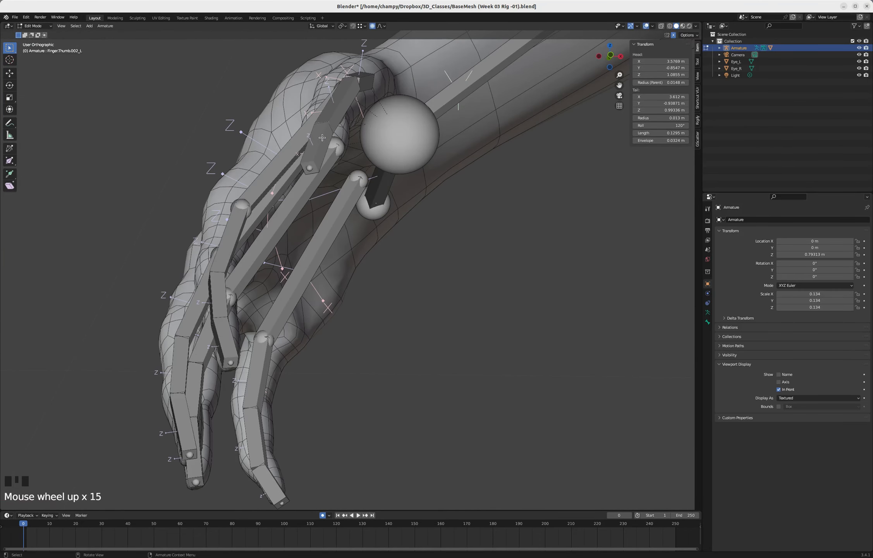
click(322, 138)
click(338, 109)
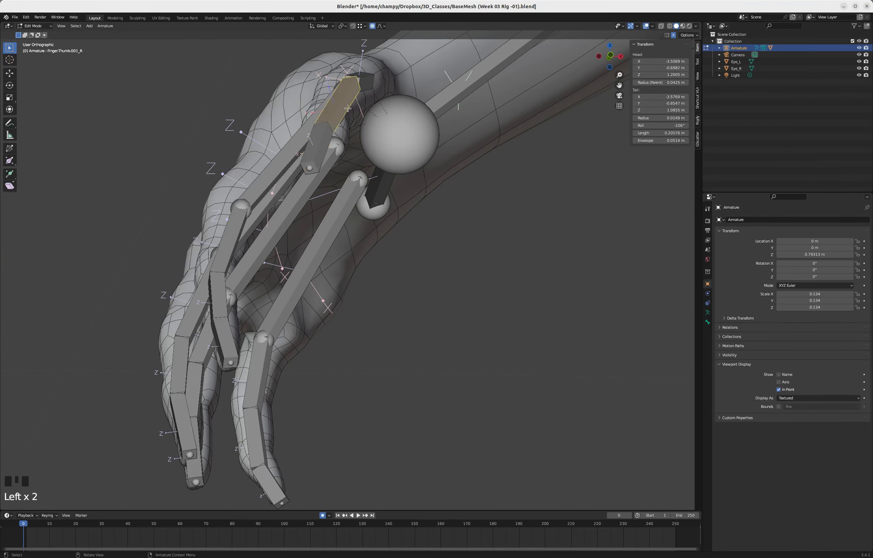
click(369, 79)
scroll(384, 83, down, 6)
middle_drag(353, 142, 336, 155)
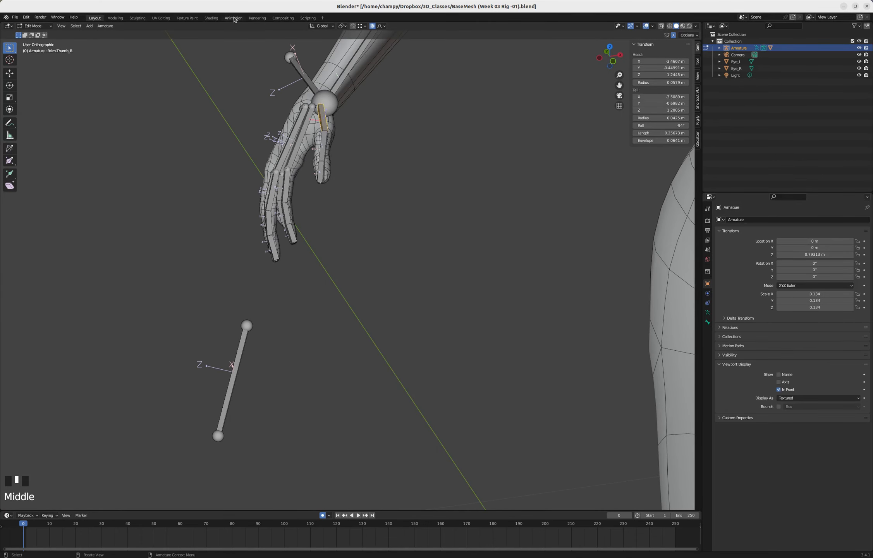
Step: Return to the Animation workspace, load the Fist_L action and check the hands at frame 20 before going back to frame 0
click(233, 18)
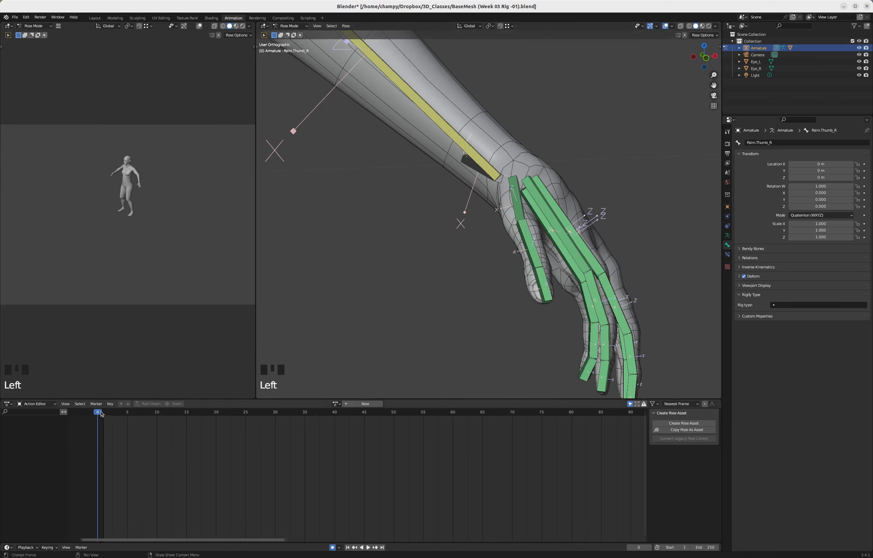
click(336, 403)
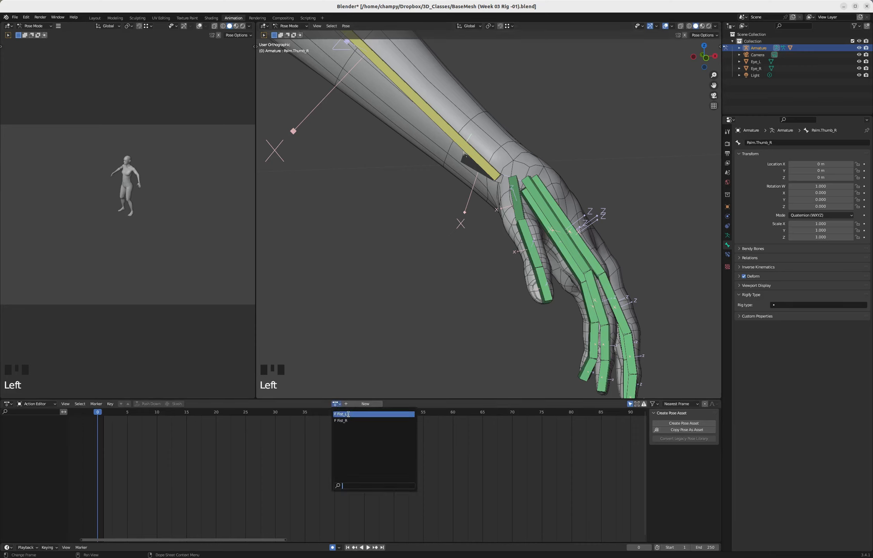
click(349, 414)
drag(105, 414, 216, 421)
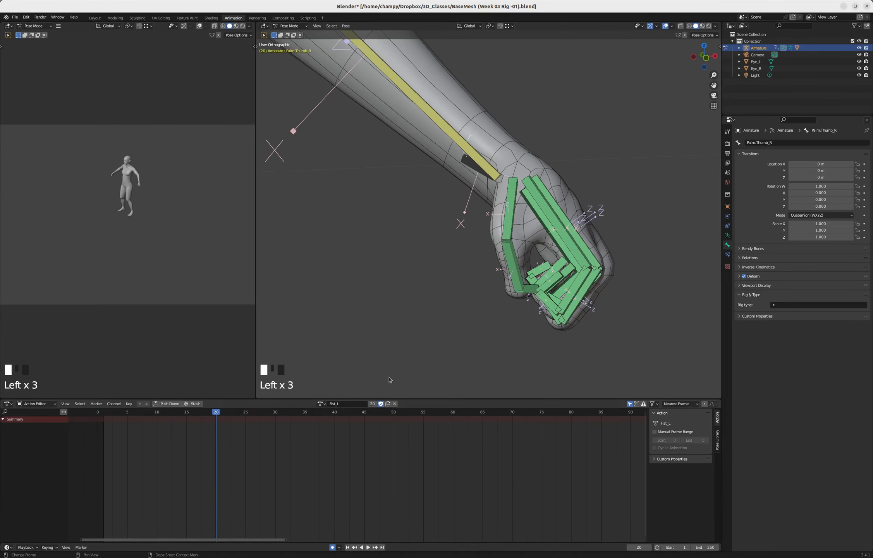
scroll(390, 380, down, 11)
scroll(347, 310, up, 7)
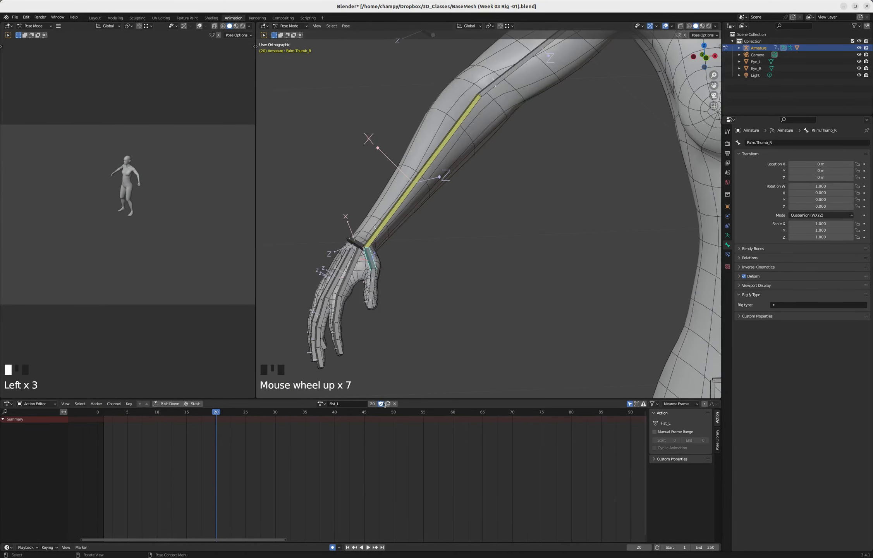
click(99, 414)
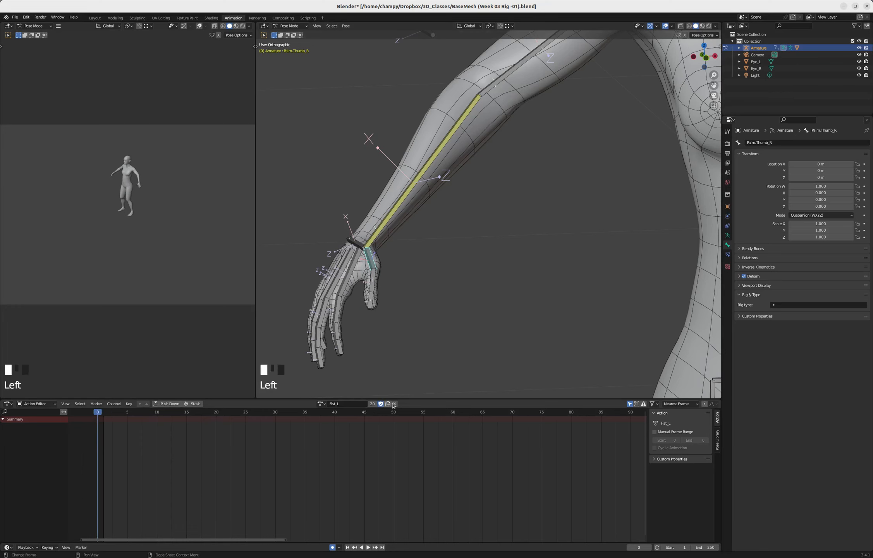
Step: Load the Fist_R action and move it from frame 0 to frame 20 to examine the right fist and thumb
click(394, 404)
click(337, 404)
click(341, 420)
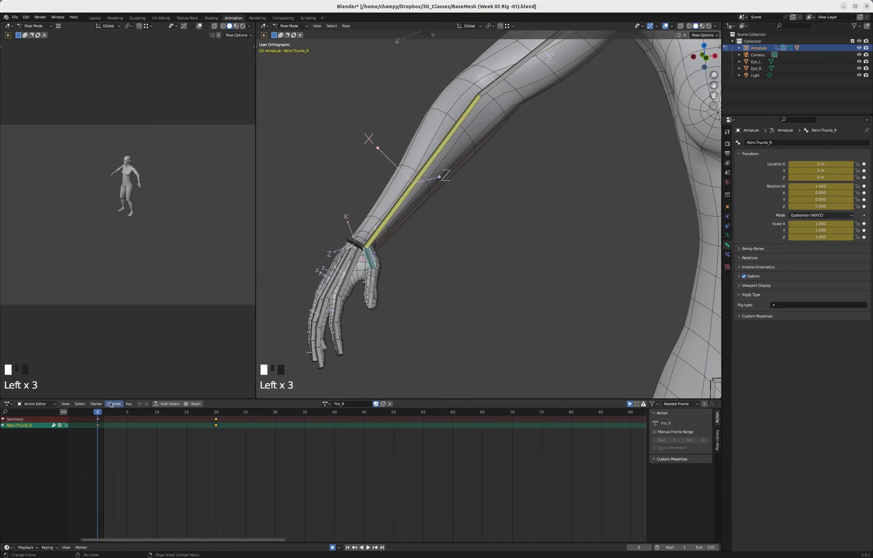
drag(102, 414, 217, 419)
middle_drag(393, 331, 374, 287)
scroll(374, 284, down, 5)
scroll(374, 284, up, 8)
scroll(389, 301, down, 5)
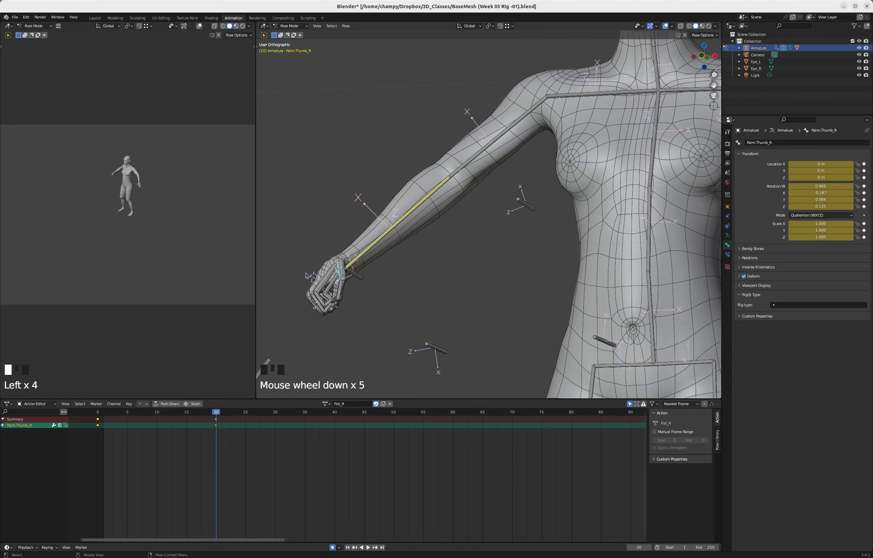
scroll(307, 287, down, 4)
scroll(337, 287, up, 4)
scroll(343, 288, down, 3)
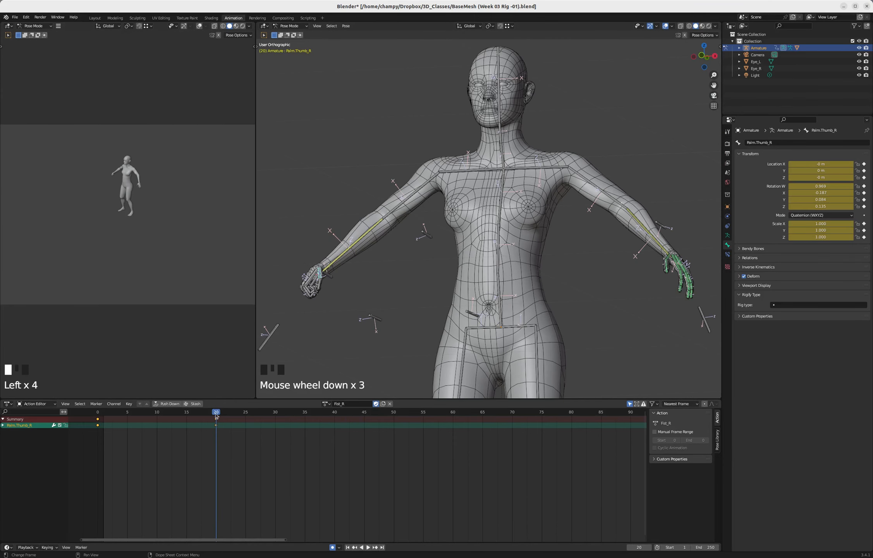
mouse_move(215, 412)
mouse_down()
mouse_move(97, 413)
mouse_move(216, 413)
mouse_up()
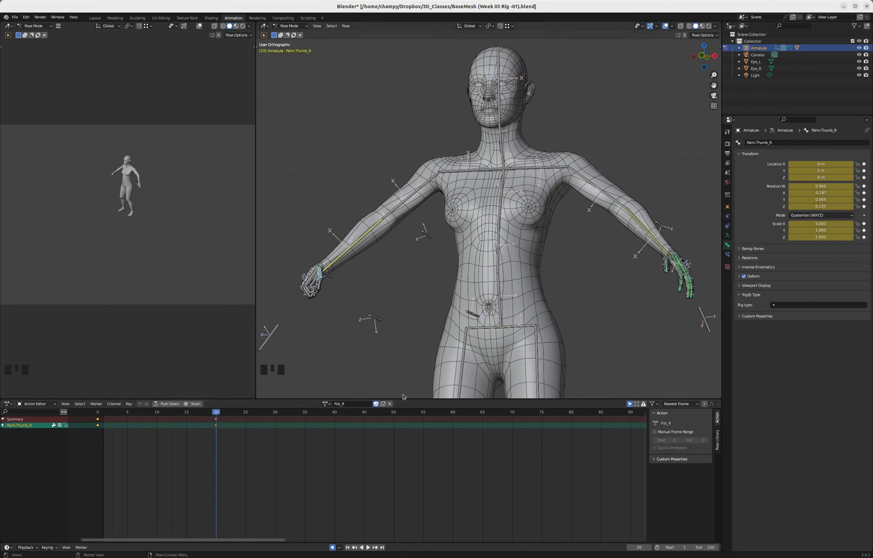
Step: Switch the armature to Fist_L at frame 20 and select the three left thumb bones
click(390, 403)
click(336, 403)
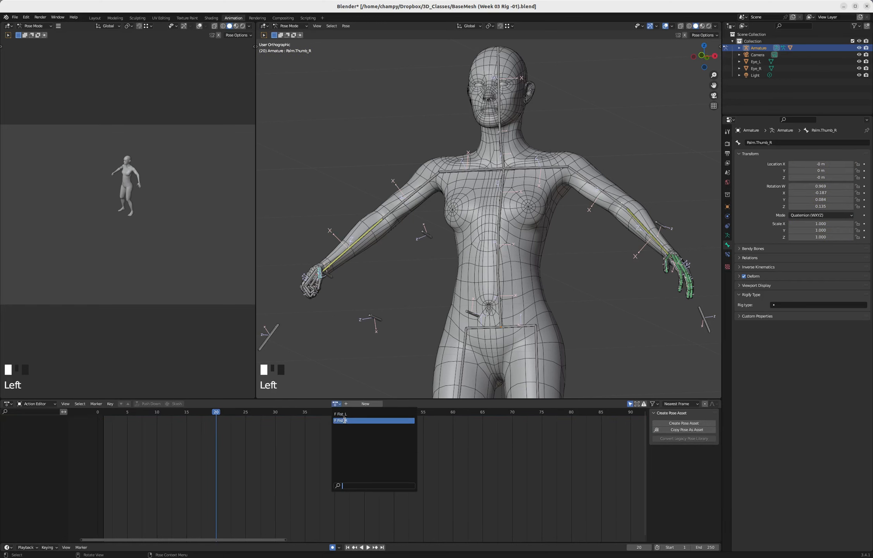
click(372, 414)
middle_drag(639, 271, 643, 268)
scroll(636, 268, up, 7)
click(549, 236)
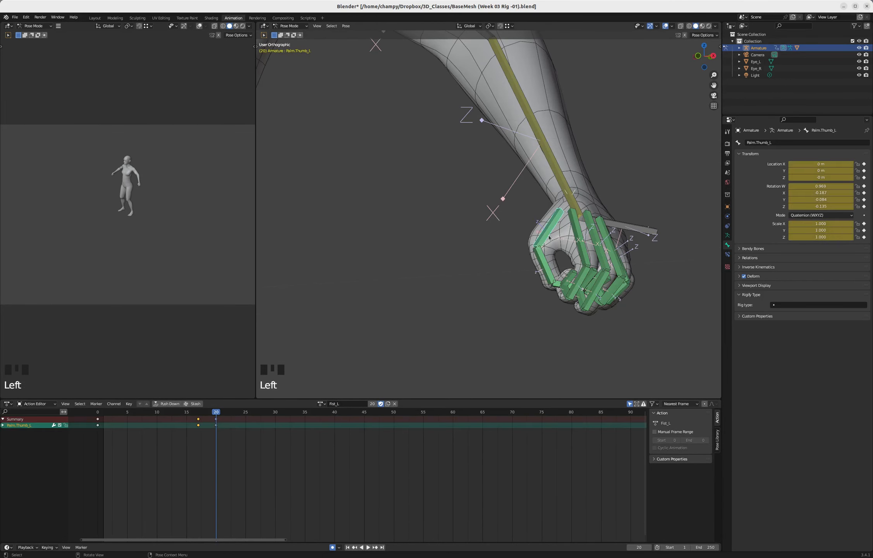
key(c)
drag(498, 273, 497, 287)
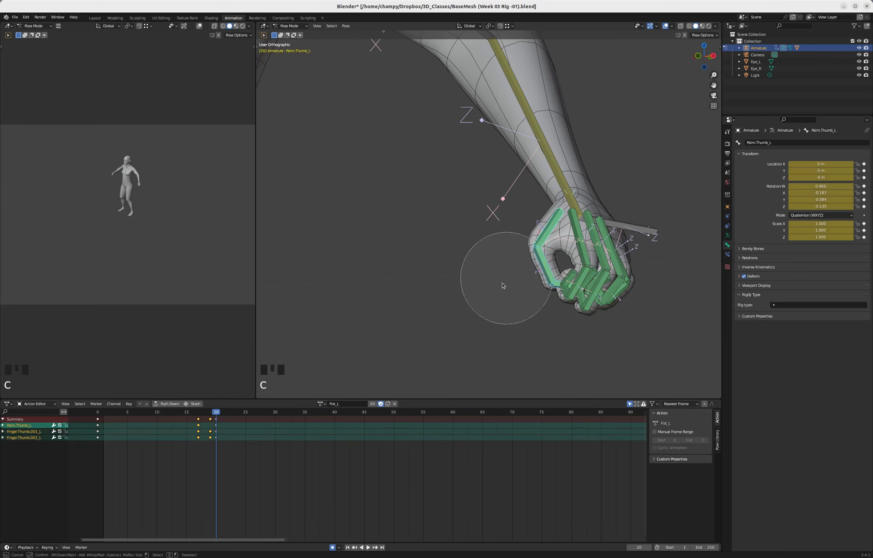
Step: Step the Fist_L action back to frame 17 and copy the pose of the left thumb bones
key(Left)
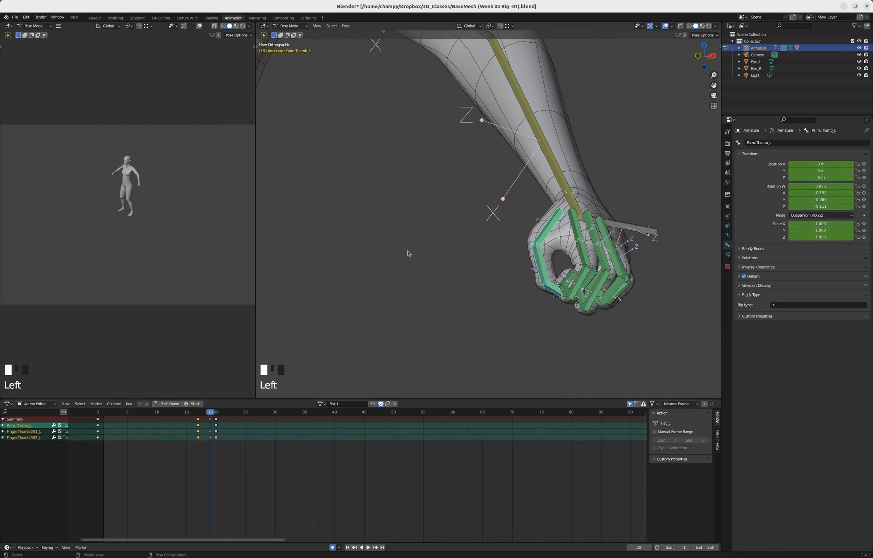
key(Left)
key(Left)
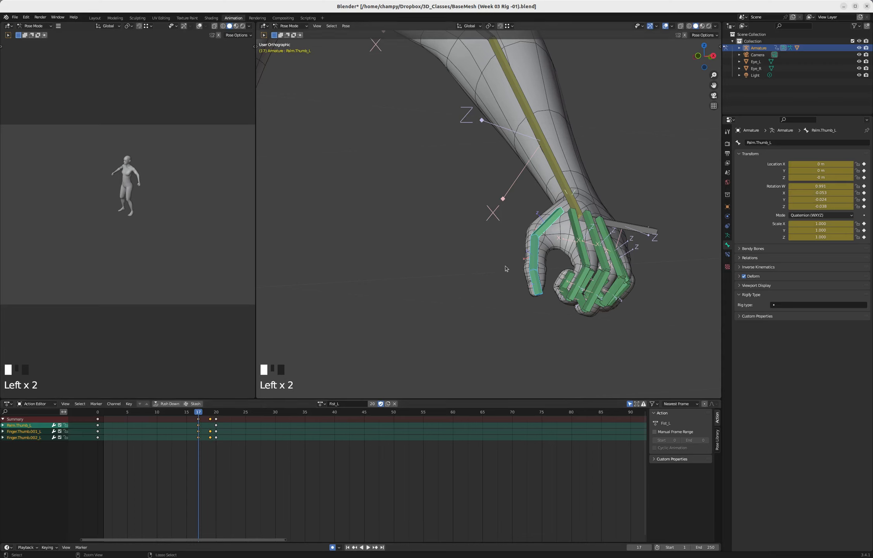
key(ctrl+c)
click(489, 267)
Step: Load the Fist_R action at frame 17 and paste the copied thumb pose flipped onto the right thumb
click(394, 403)
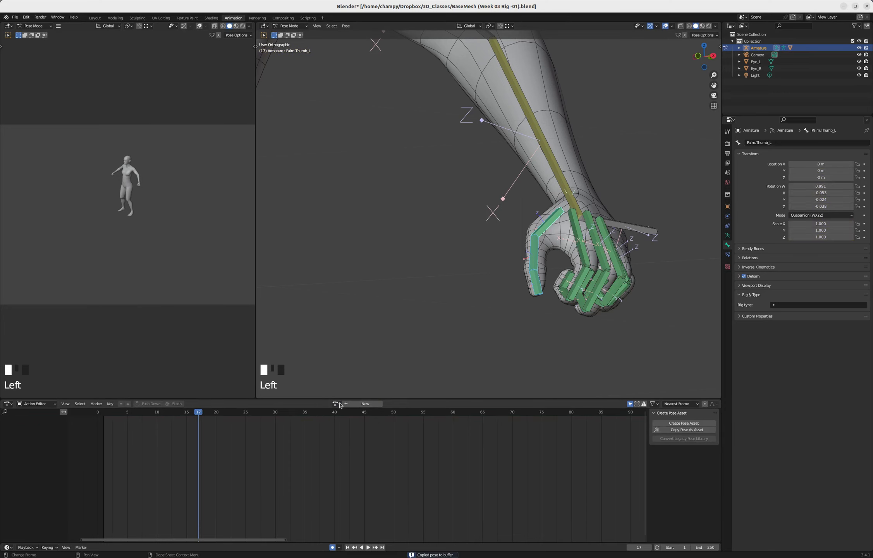
click(335, 403)
click(347, 420)
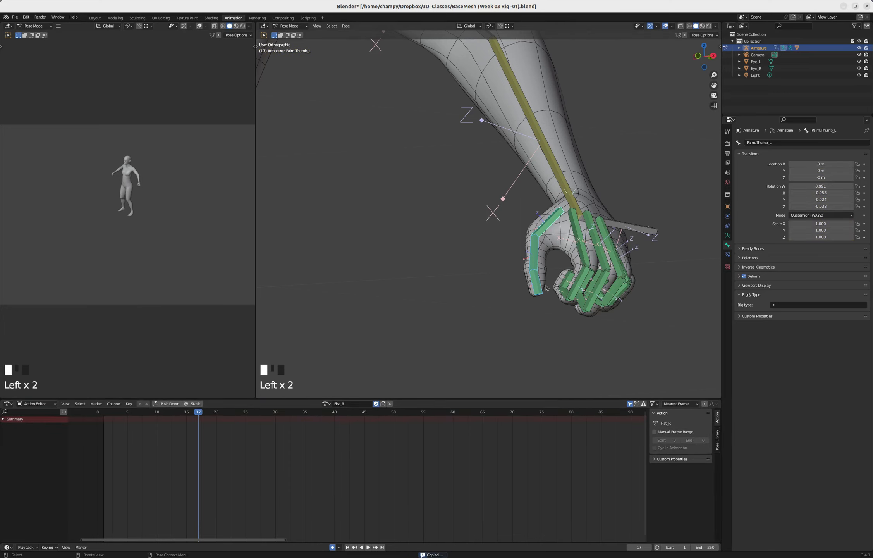
scroll(270, 321, down, 7)
scroll(270, 320, up, 1)
scroll(270, 321, up, 7)
middle_drag(270, 320, 394, 287)
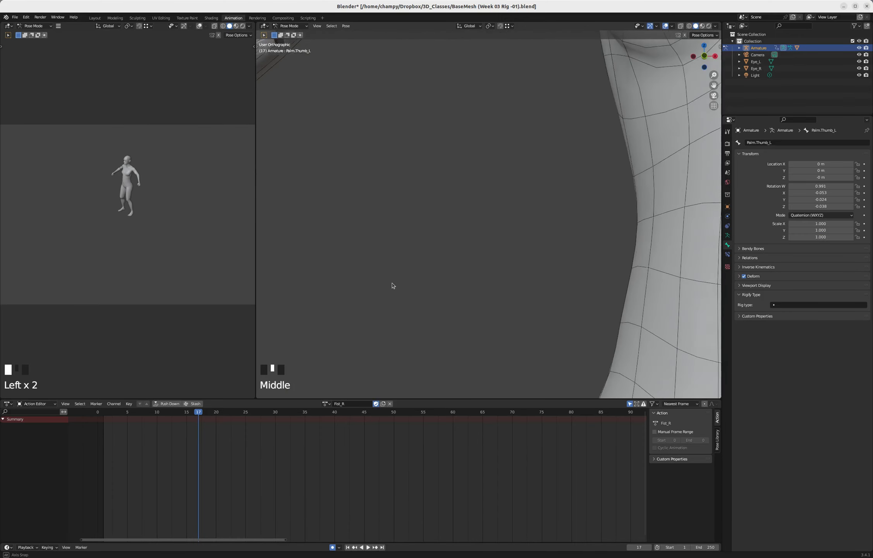
scroll(394, 286, down, 6)
scroll(416, 265, up, 3)
scroll(416, 264, up, 5)
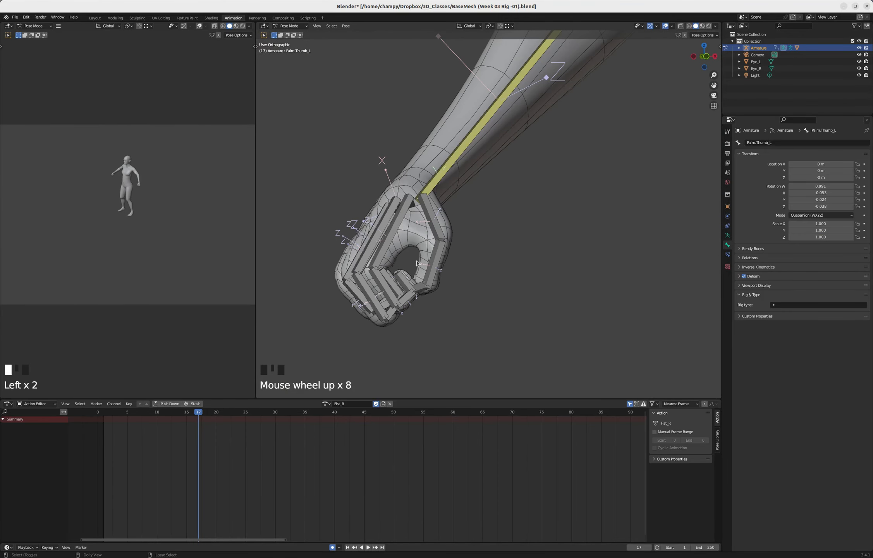
key(ctrl+shift+v)
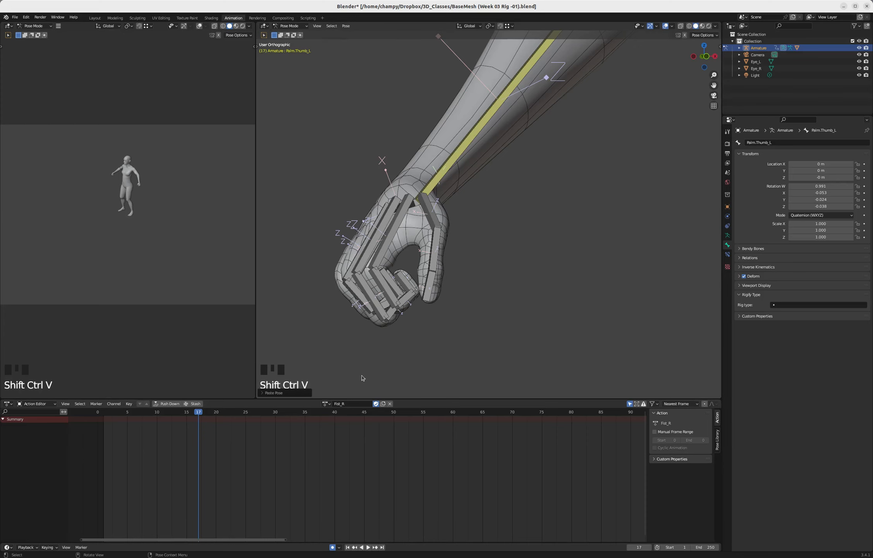
Step: Select the right thumb bones one after another to check their Fist_R keys at frame 17
click(436, 226)
click(435, 248)
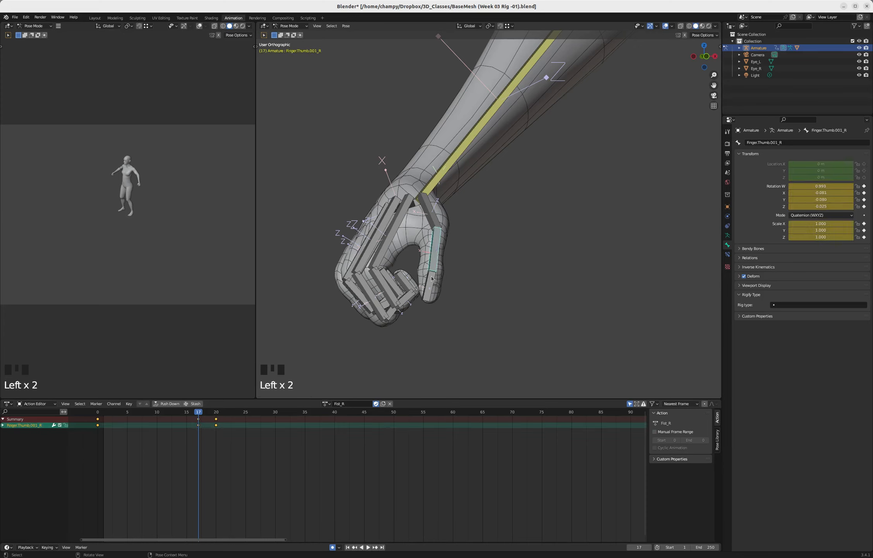
click(431, 250)
click(427, 251)
click(423, 253)
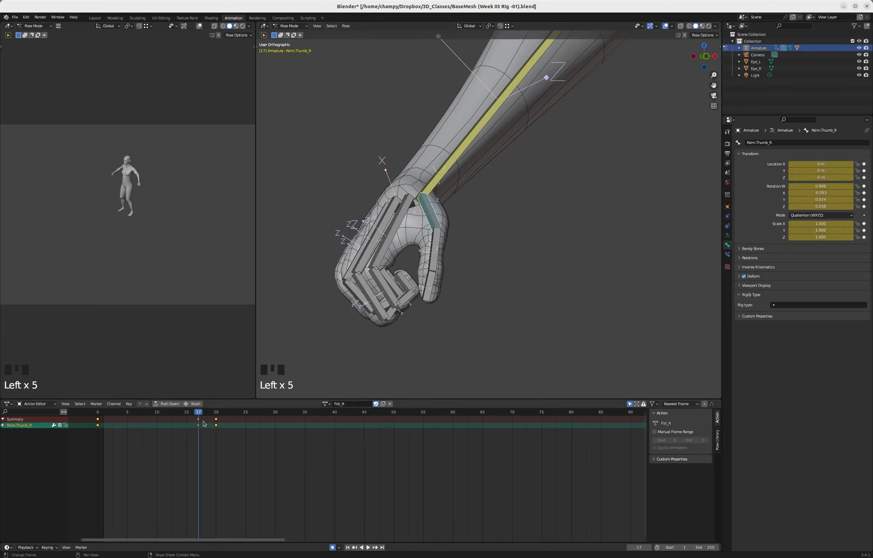
Step: Move the timeline to frame 19 and switch the armature from Fist_R to the Fist_L action
drag(205, 415, 210, 414)
scroll(313, 257, down, 1)
scroll(312, 256, down, 9)
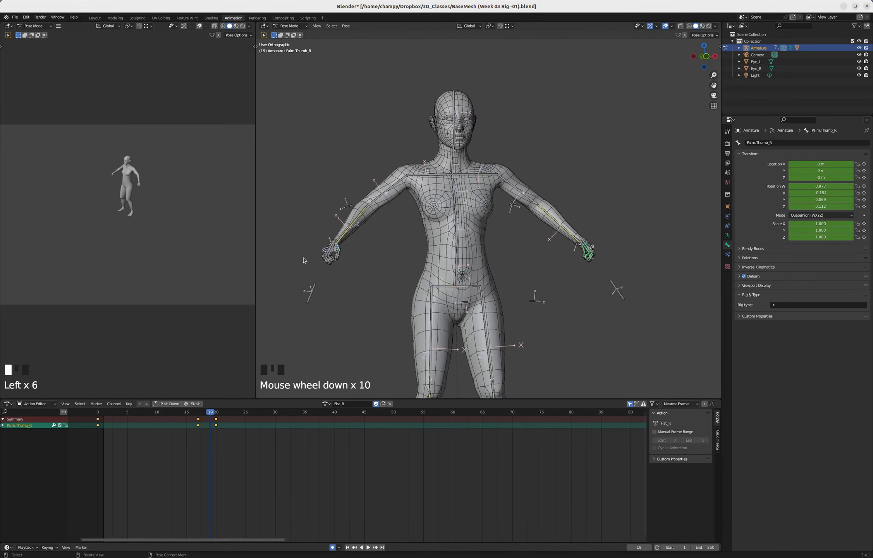
scroll(306, 260, up, 11)
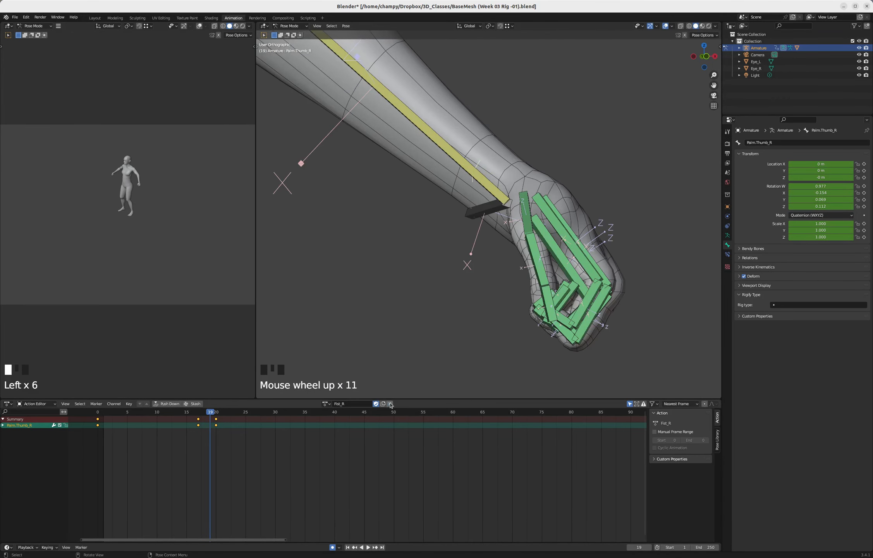
click(390, 403)
click(336, 404)
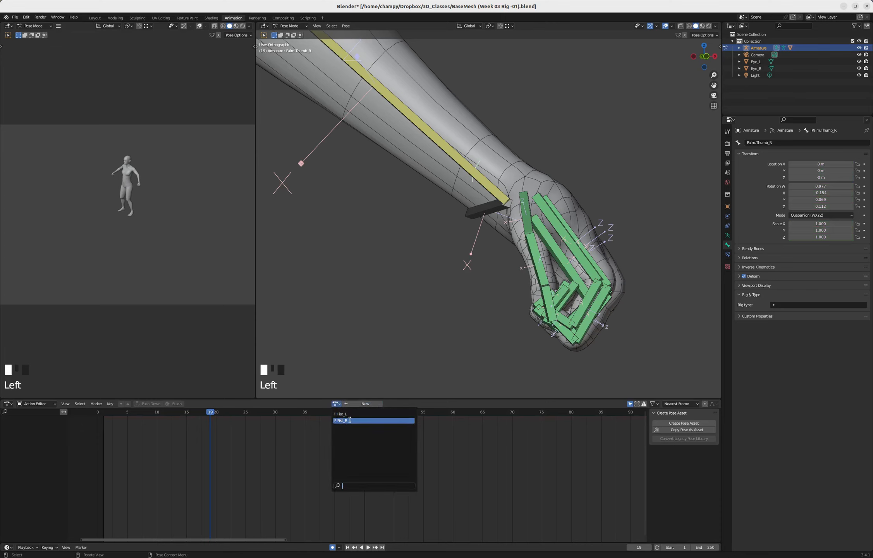
click(347, 414)
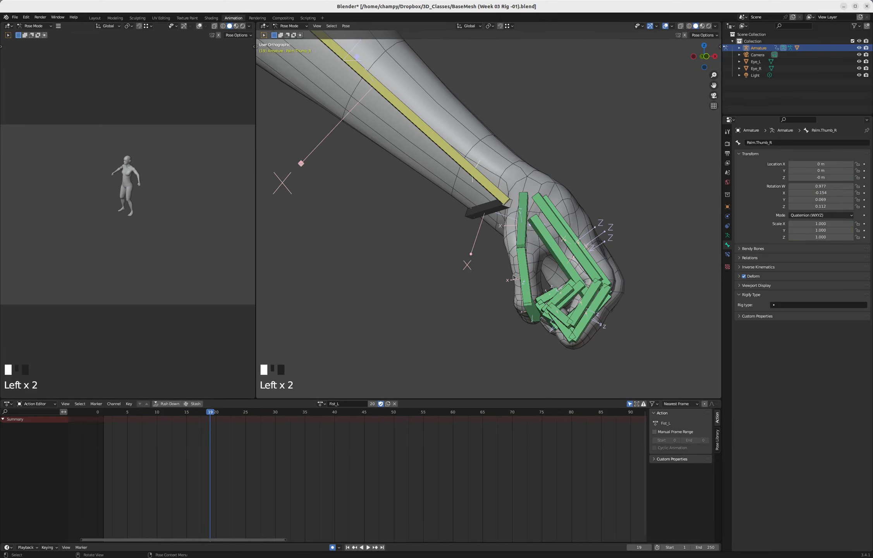
Step: Select the three left thumb bones and copy their pose at frame 19
click(527, 243)
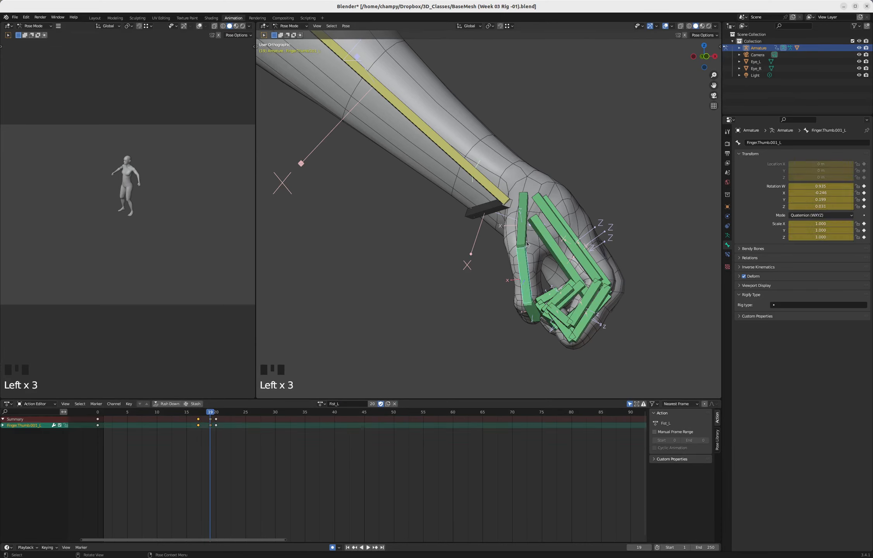
shift+click(532, 311)
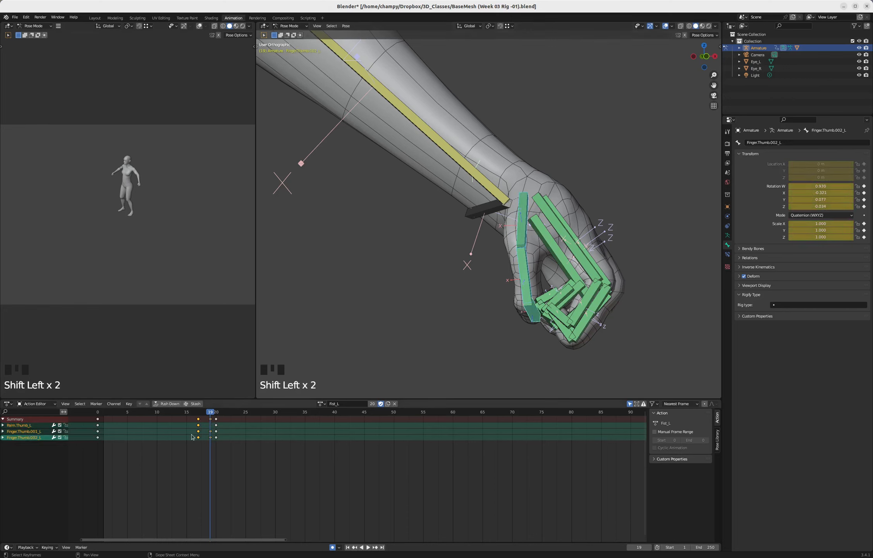
right_click(513, 270)
click(515, 270)
Step: Load the Fist_R action at frame 19 and paste the copied thumb pose flipped onto the right thumb
click(395, 404)
click(336, 403)
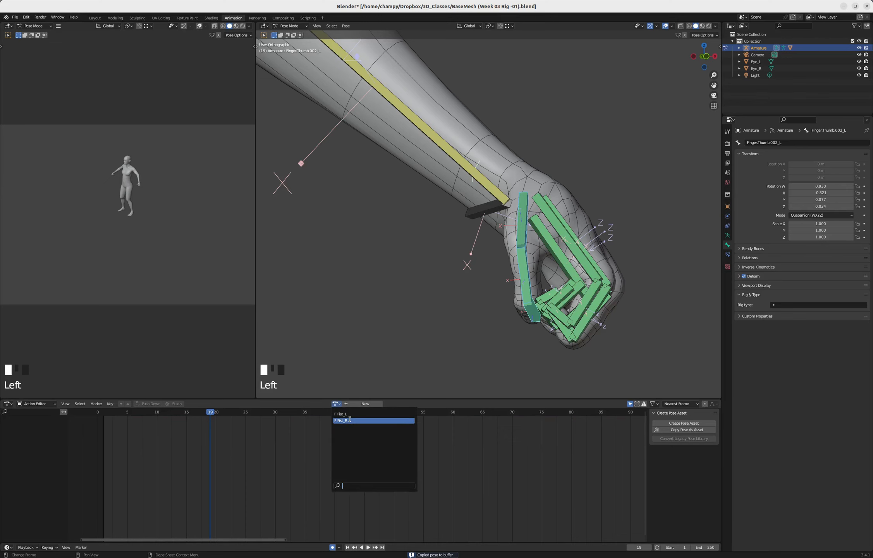
click(349, 420)
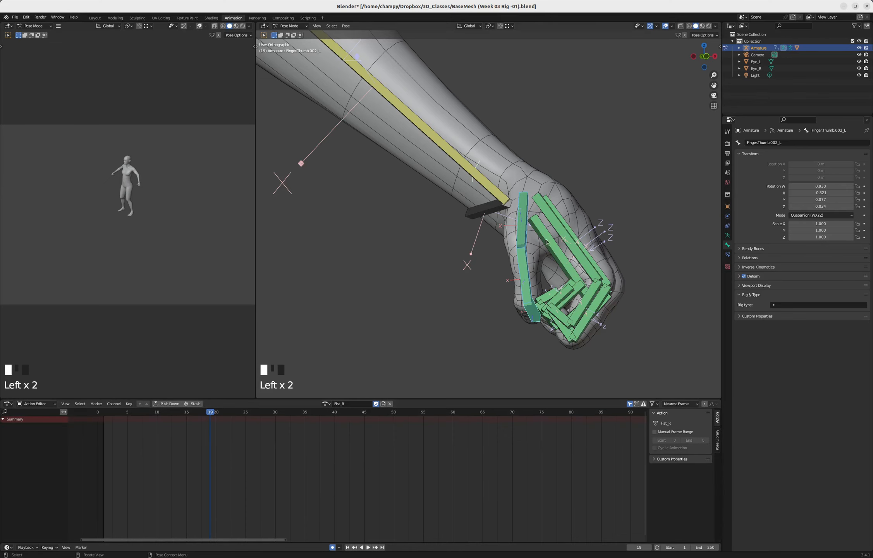
scroll(517, 292, down, 11)
middle_drag(518, 291, 465, 271)
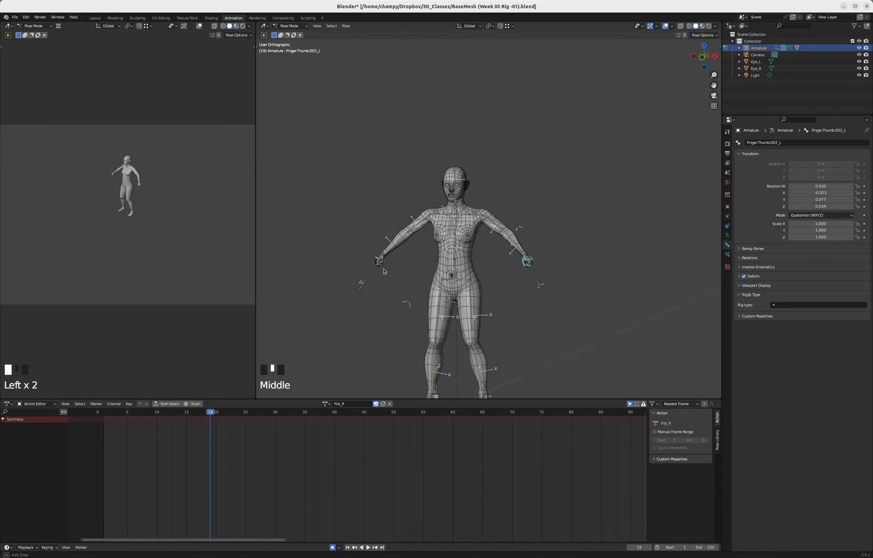
scroll(390, 269, up, 8)
scroll(390, 269, up, 8)
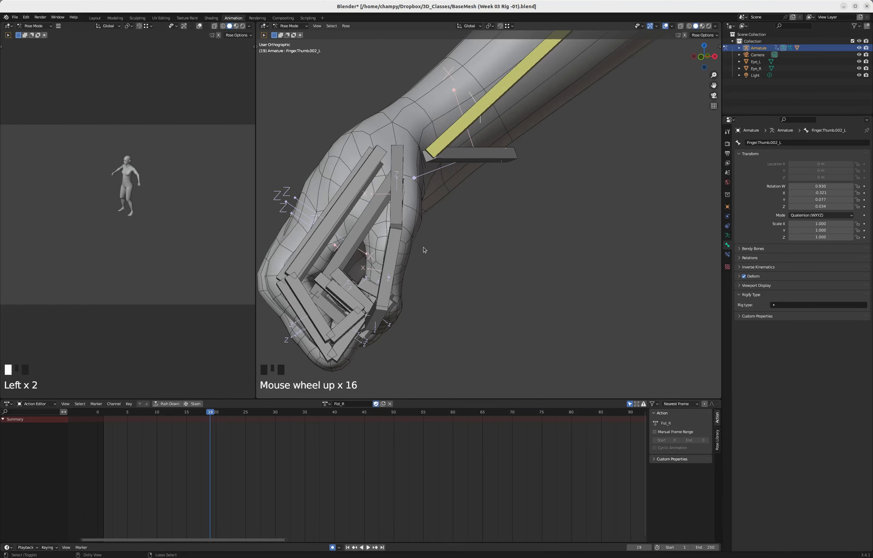
key(ctrl+shift+v)
Step: Select all palm, finger and thumb bones of the right hand to check their Fist_R keys
scroll(403, 267, down, 4)
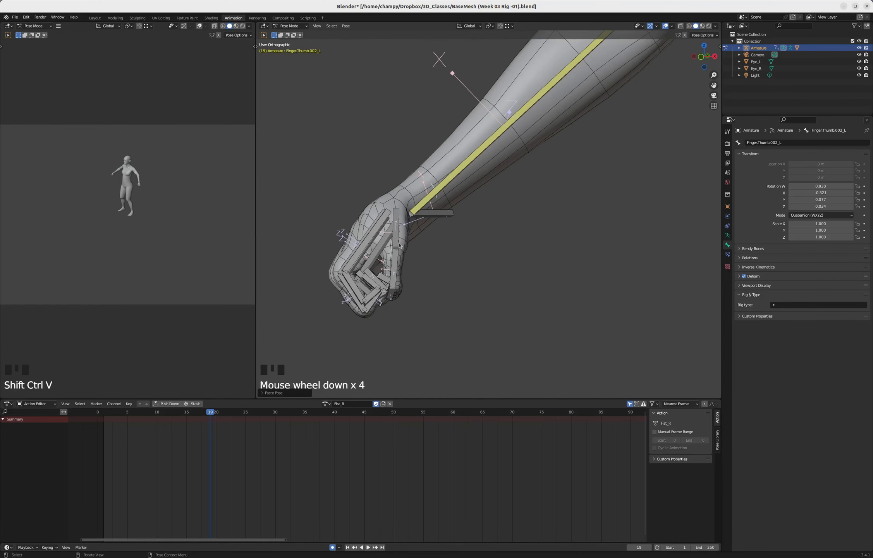
click(399, 245)
click(397, 273)
key(c)
click(368, 283)
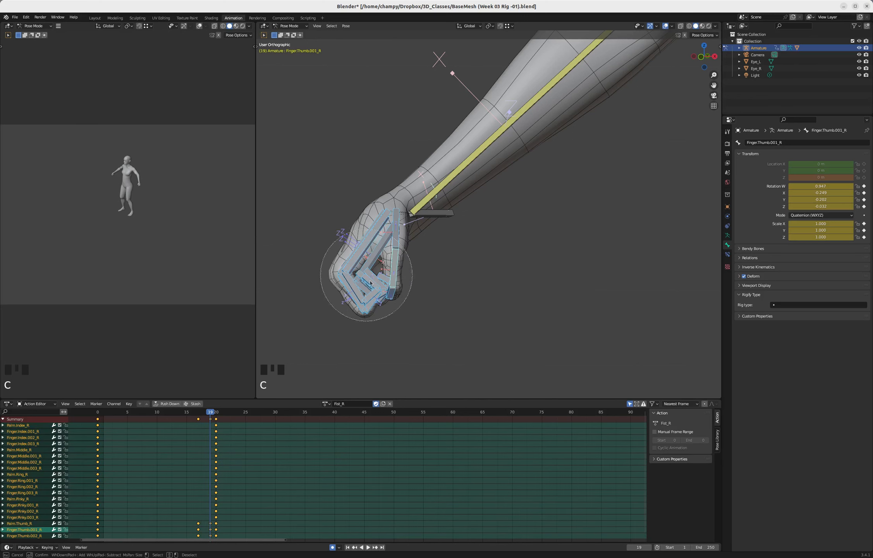
right_click(370, 283)
scroll(357, 287, down, 5)
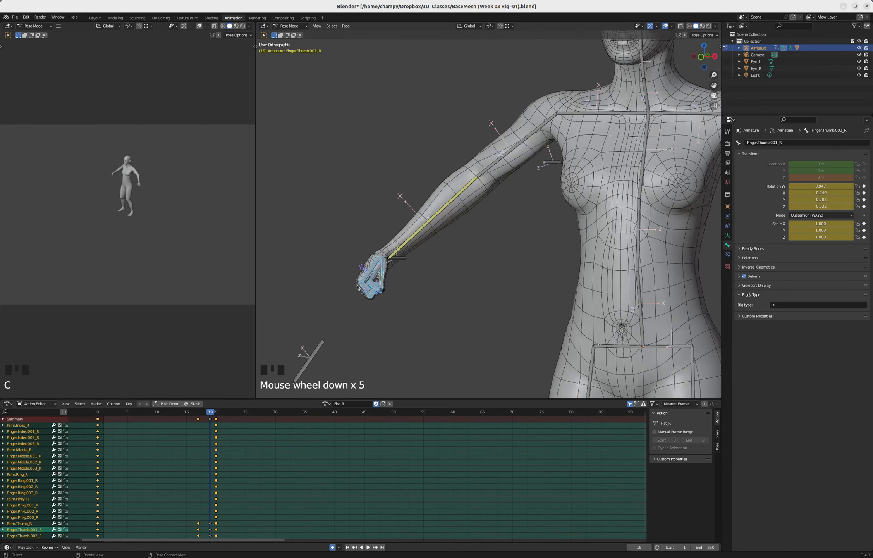
Step: Return the Fist_R action to frame 0 and examine both hands on the body
drag(216, 412, 99, 416)
scroll(363, 268, down, 3)
middle_drag(363, 268, 356, 291)
scroll(366, 273, up, 4)
scroll(355, 291, down, 4)
scroll(417, 284, up, 1)
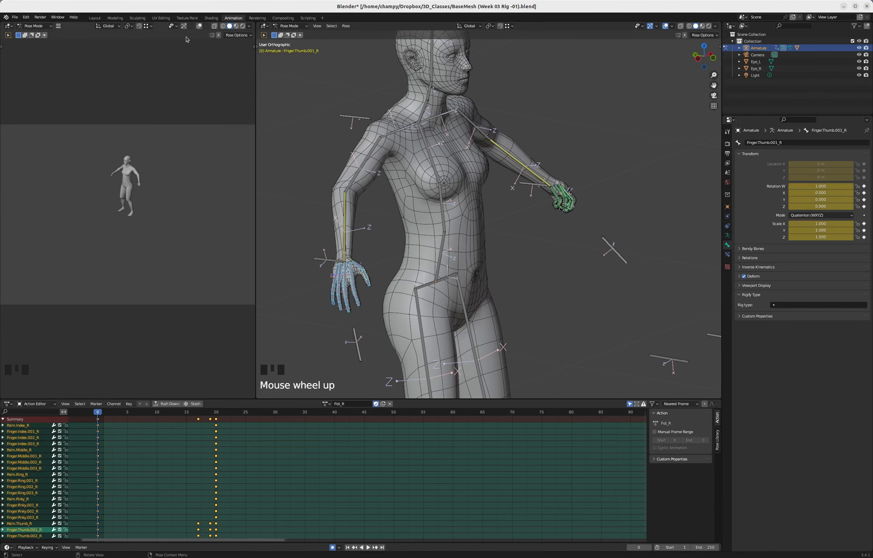
Step: Switch to the Layout workspace and put the armature in Pose Mode with both hands in view
click(94, 17)
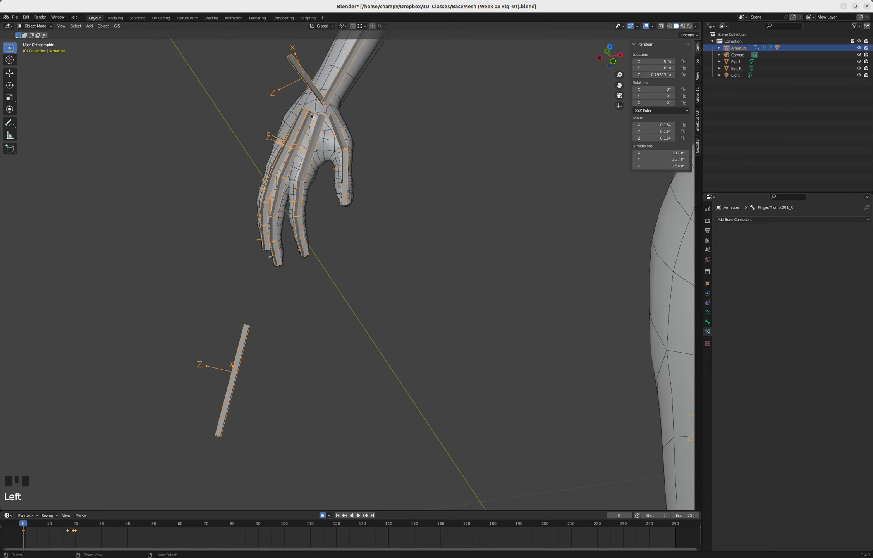
key(ctrl+Tab)
scroll(268, 184, down, 5)
middle_drag(269, 183, 316, 166)
scroll(316, 166, down, 4)
scroll(369, 128, up, 5)
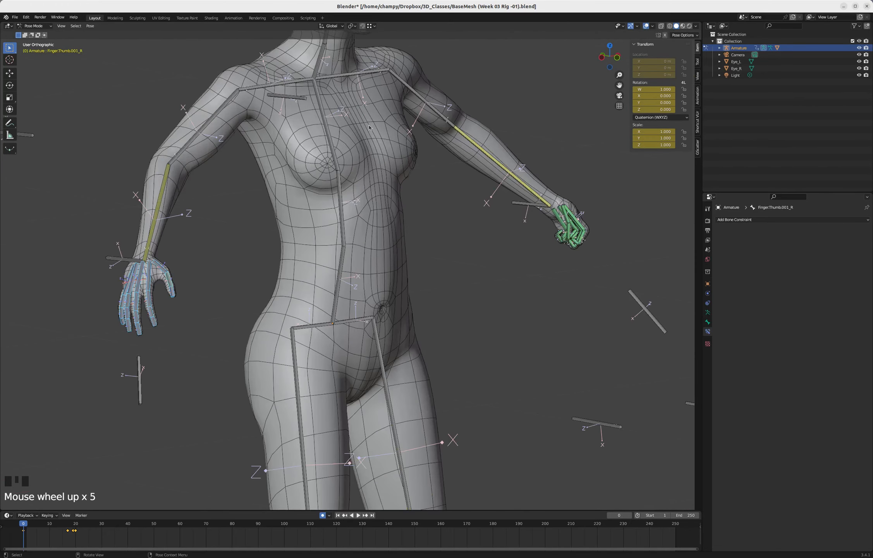
Step: Copy the bone constraints from the left index palm bone to the right index palm bone
click(150, 273)
scroll(571, 216, up, 5)
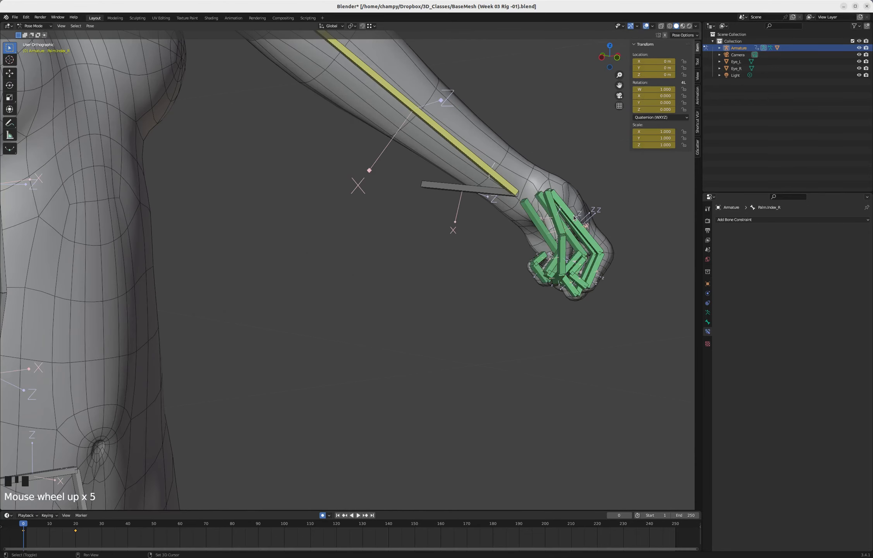
shift+click(569, 219)
scroll(572, 216, down, 7)
scroll(307, 248, up, 5)
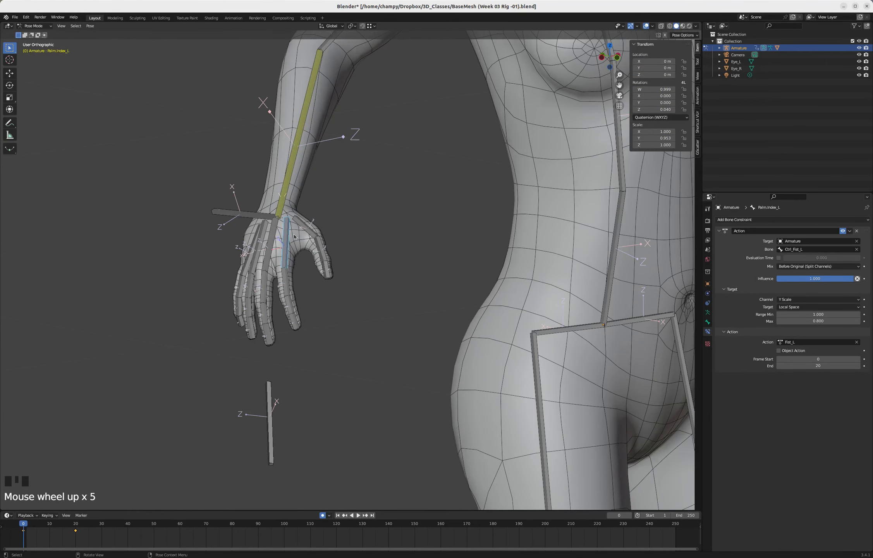
key(ctrl+c)
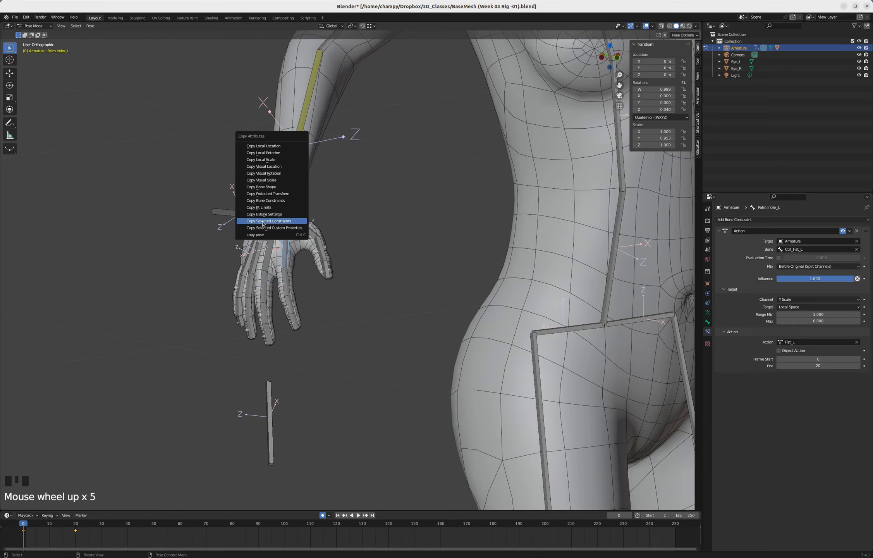
click(278, 201)
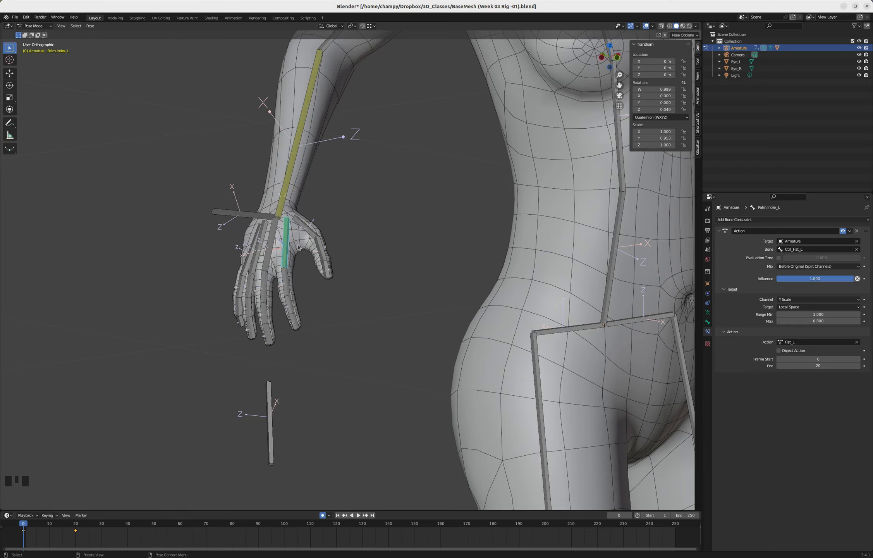
Step: Set the Action constraint of Palm.Index_R to target bone Ctrl_Fist_R and use the Fist_R action
click(279, 246)
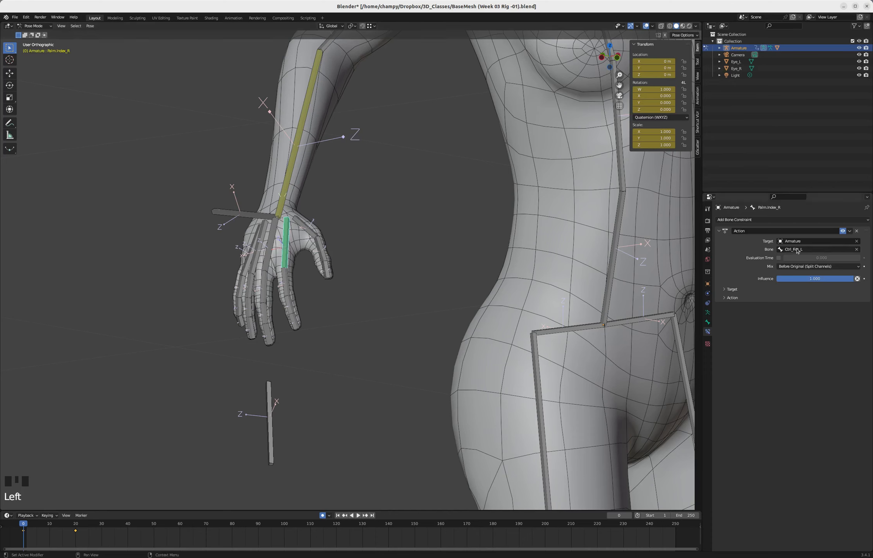
click(724, 289)
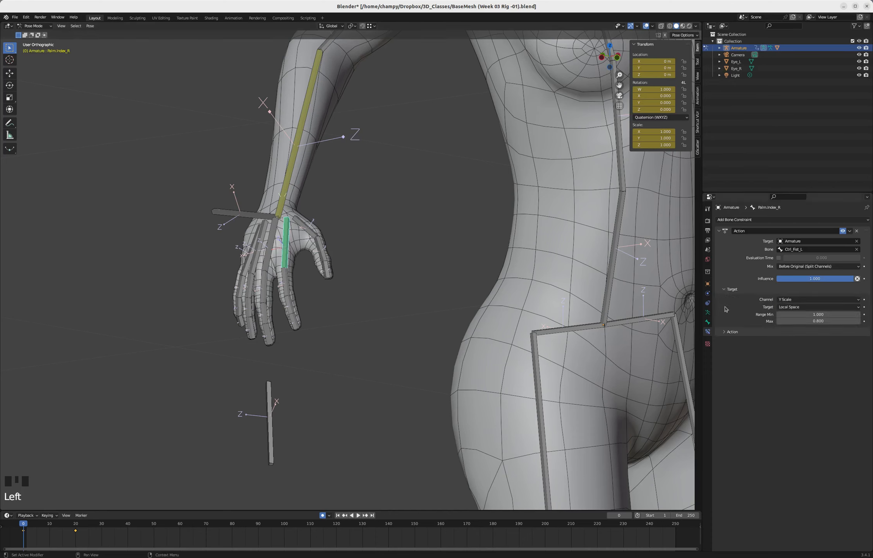
click(726, 331)
click(801, 249)
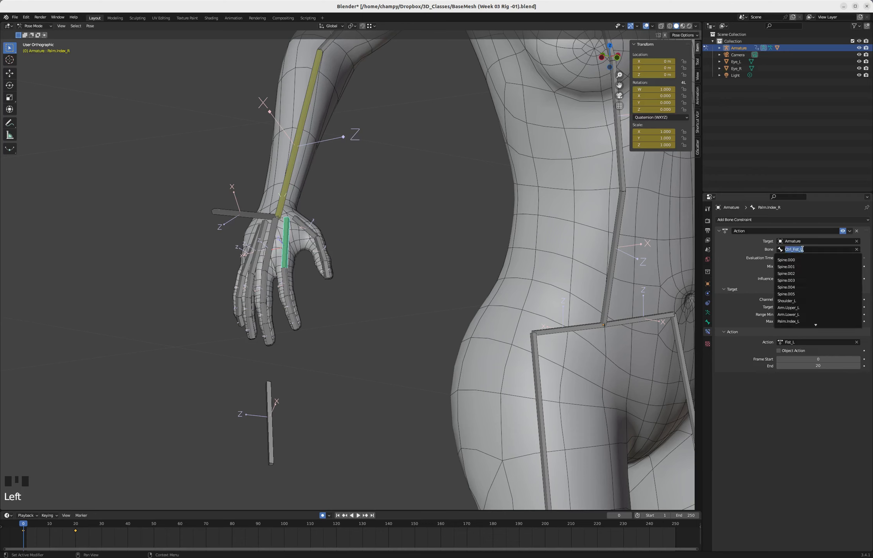
text(Ctrl)
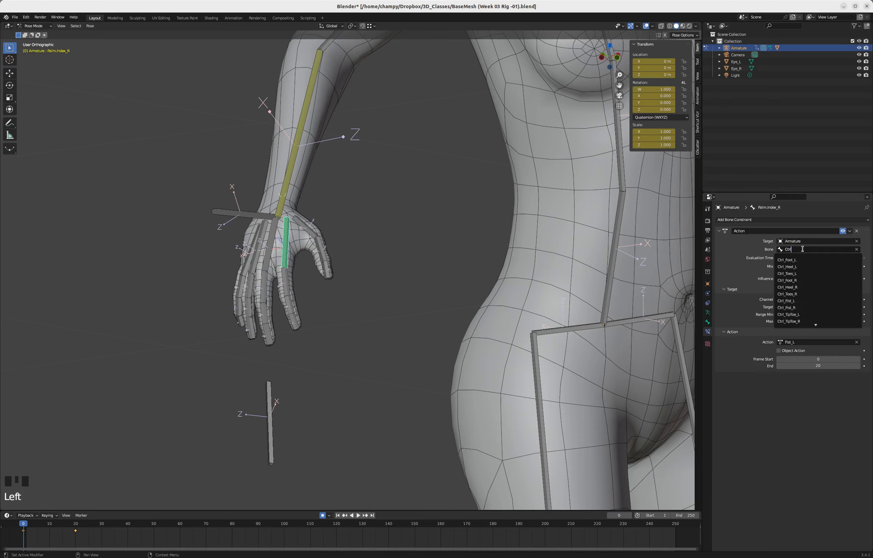
click(794, 308)
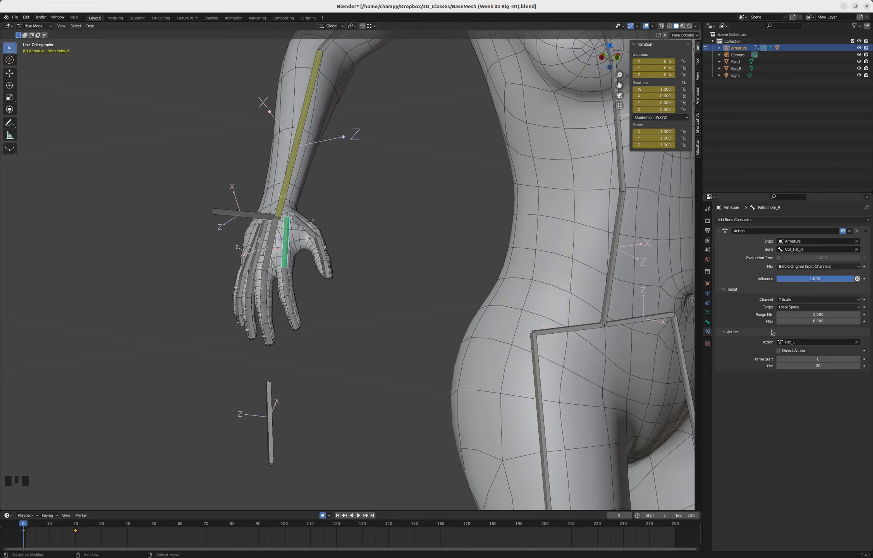
click(790, 343)
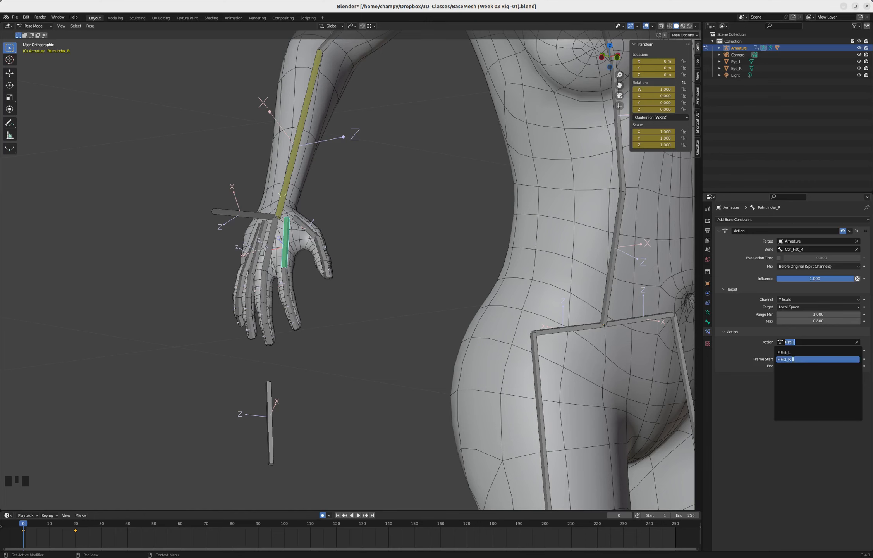
click(793, 360)
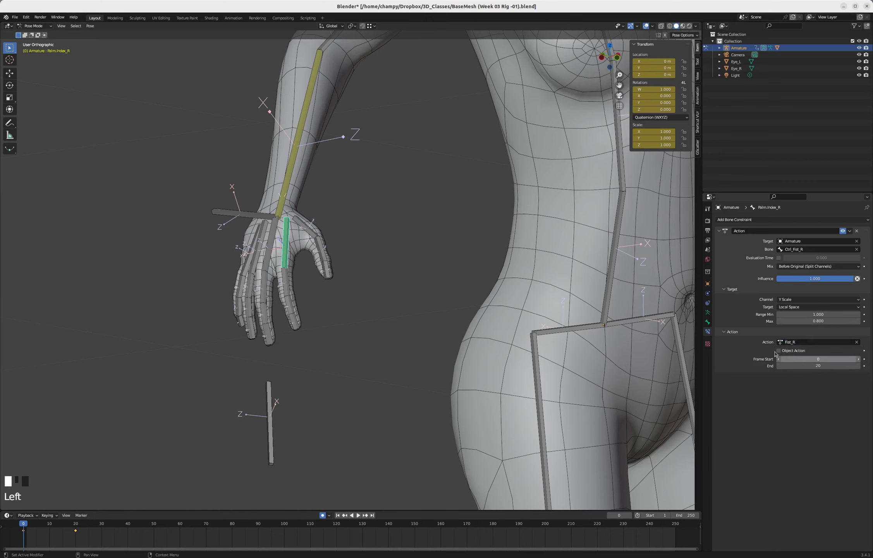
Step: Test the constraint by scaling down the Ctrl_Fist_R bone, and cancel the scaling
click(271, 449)
key(s)
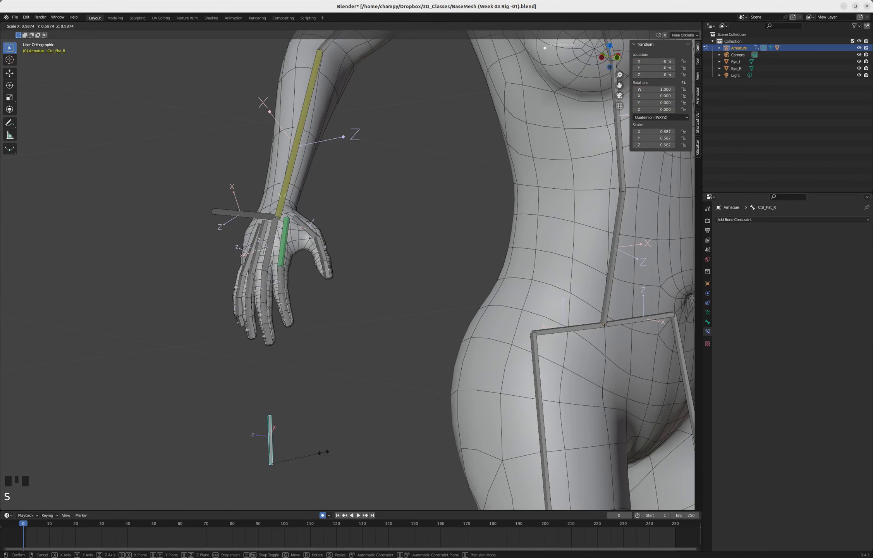
right_click(270, 185)
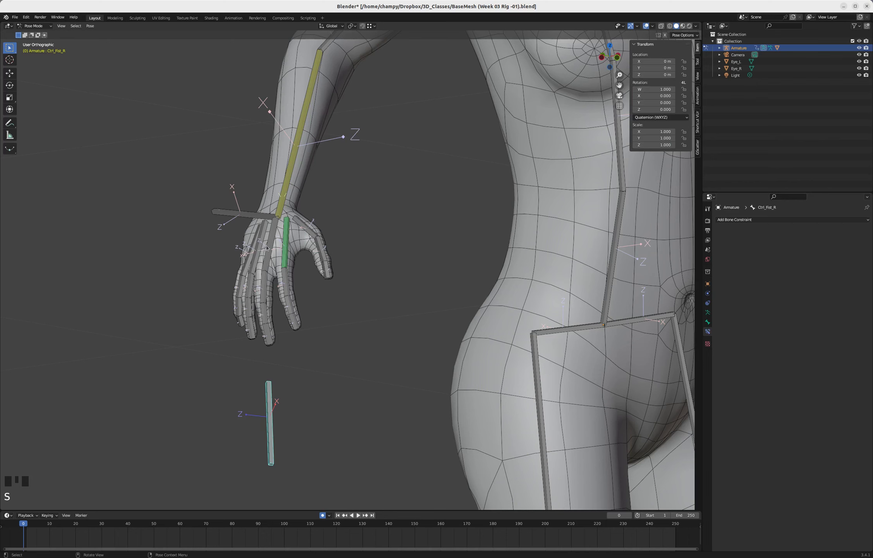
Step: Select all right hand bones with Palm.Index_R active and copy its bone constraints to the others
key(alt+a)
key(c)
mouse_move(234, 292)
mouse_down()
mouse_move(232, 280)
mouse_move(250, 315)
mouse_move(322, 312)
mouse_up()
right_click(286, 244)
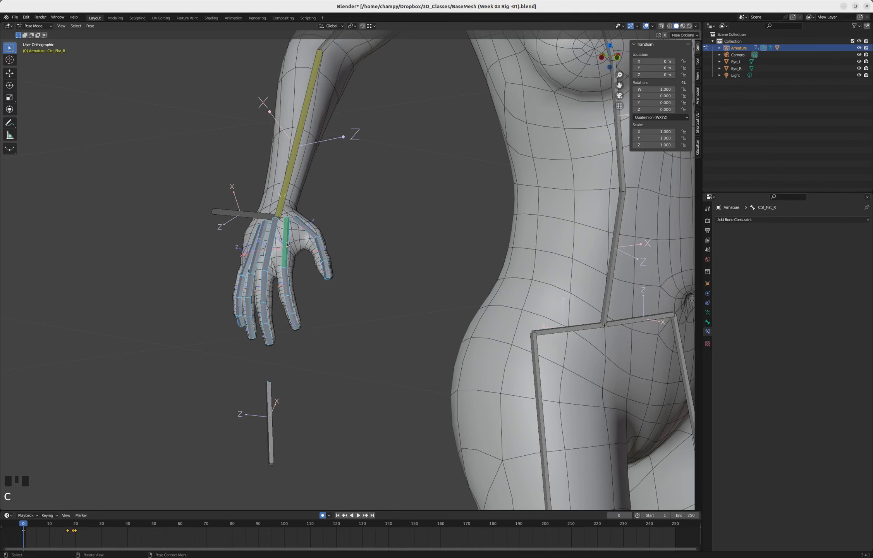
shift+click(287, 244)
shift+click(291, 240)
shift+click(289, 244)
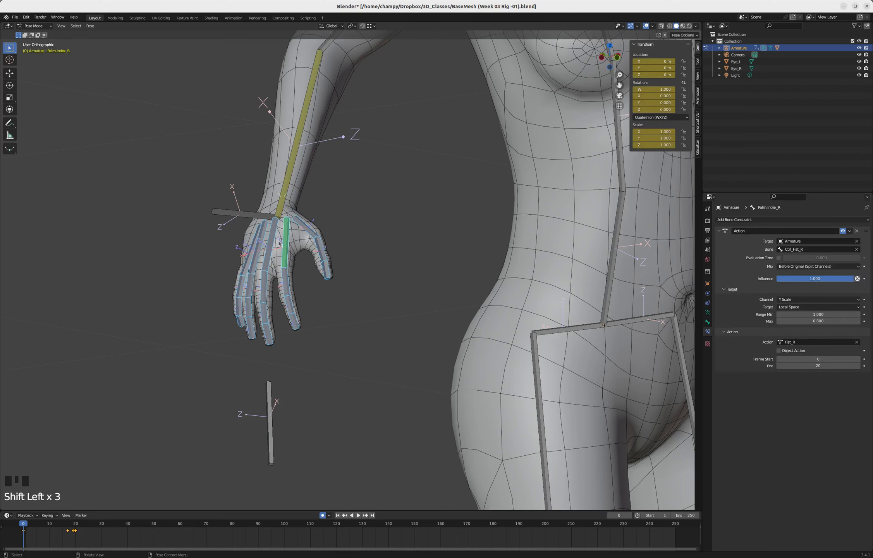
key(ctrl+c)
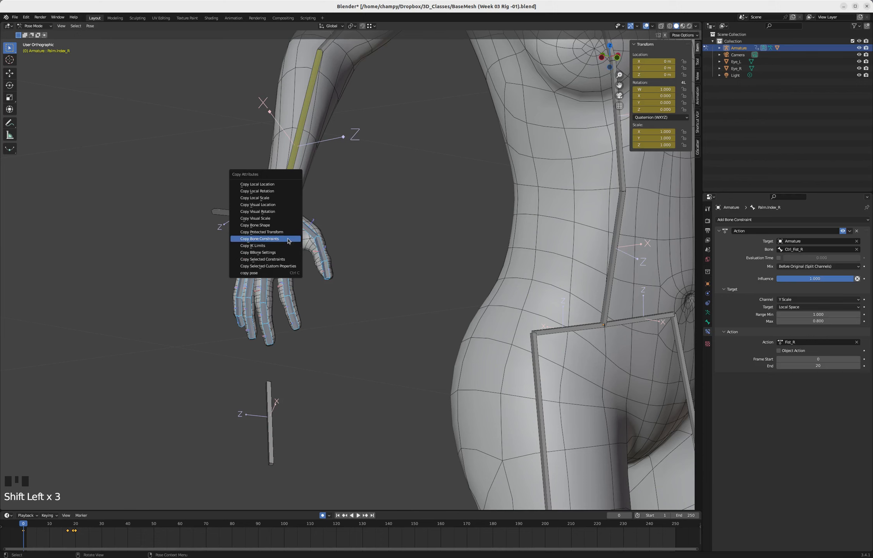
click(274, 239)
Step: Test the copied right-hand constraints by scaling down the Ctrl_Fist_R bone, and cancel the scaling
click(272, 440)
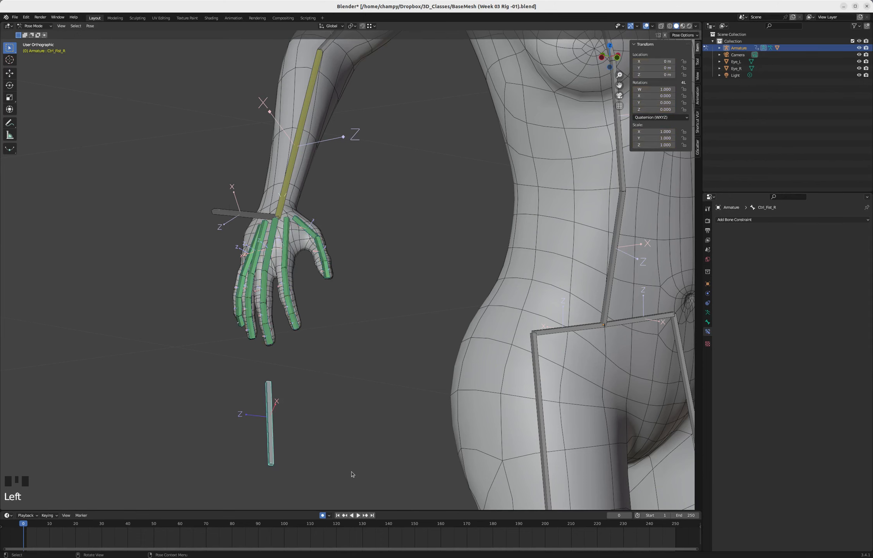
key(s)
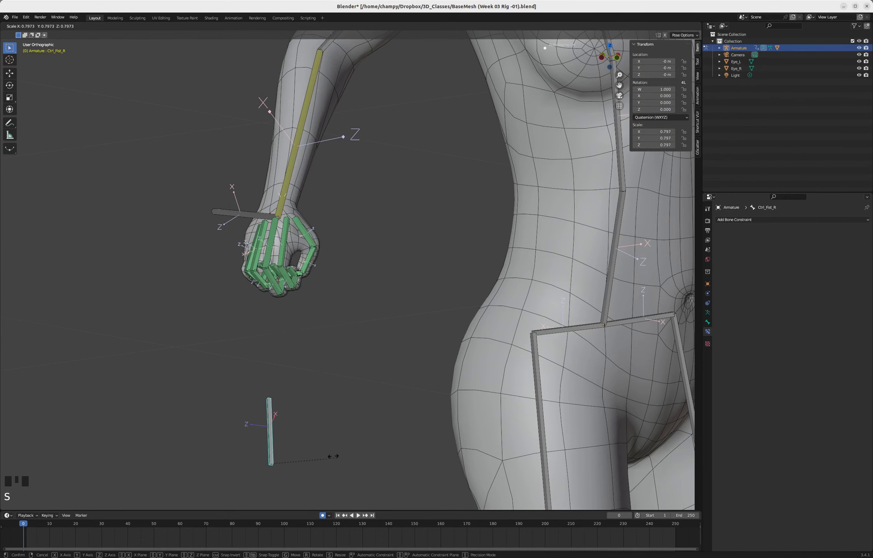
key(Escape)
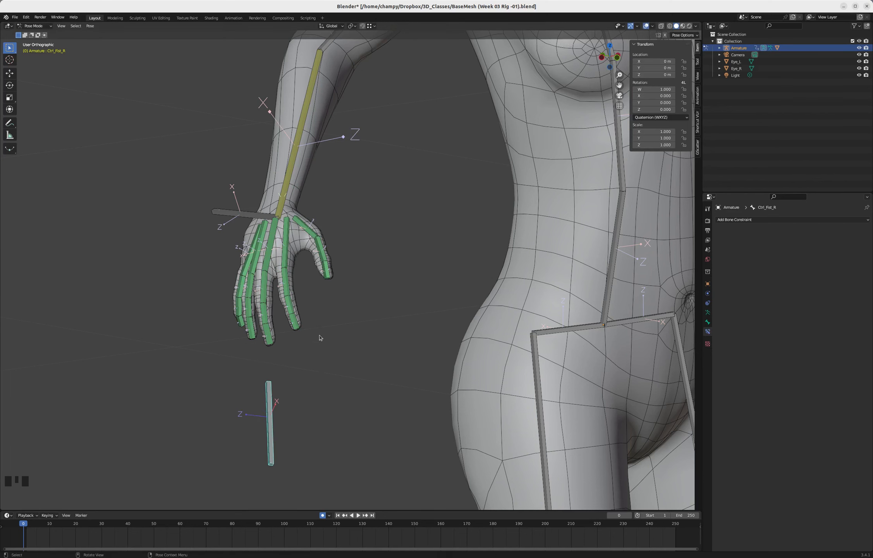
Step: Test the left fist control by scaling the Ctrl_Fist_L bone, and cancel the scaling
scroll(361, 258, down, 3)
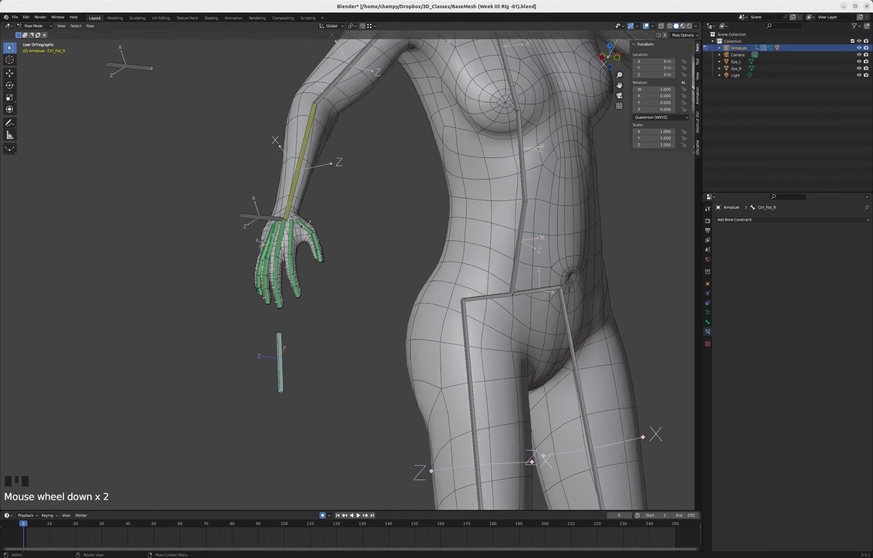
middle_drag(313, 223, 331, 248)
scroll(294, 232, down, 4)
click(575, 327)
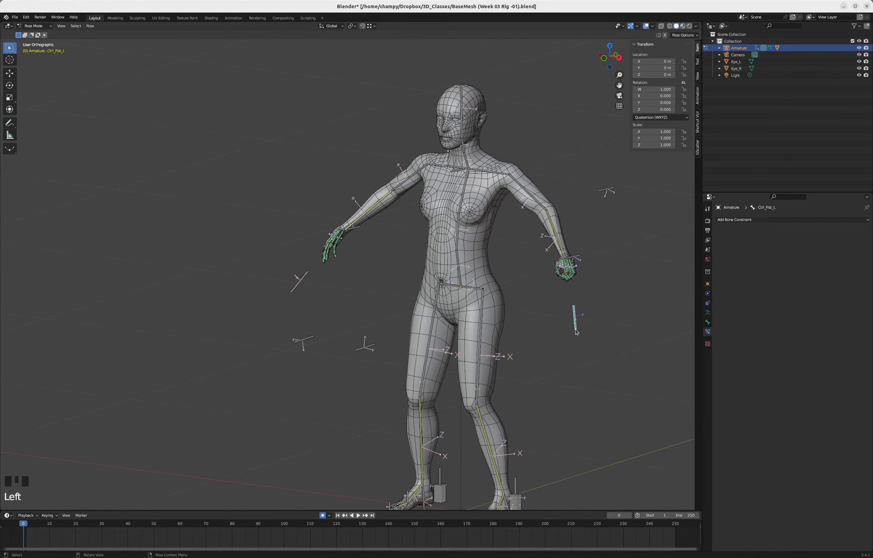
scroll(576, 327, up, 5)
key(s)
right_click(587, 321)
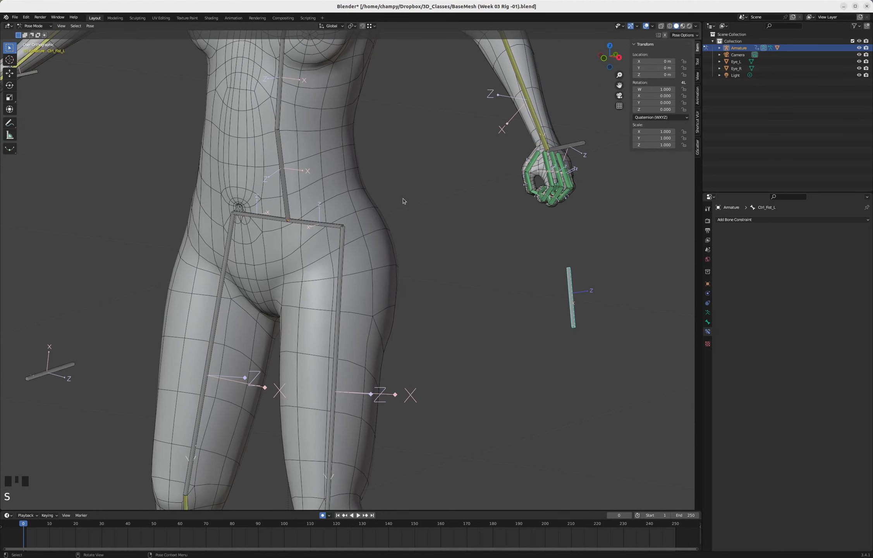
Step: Unlink the Fist_R action from the armature in the Action Editor, then assign Fist_L and unlink it as well
click(234, 18)
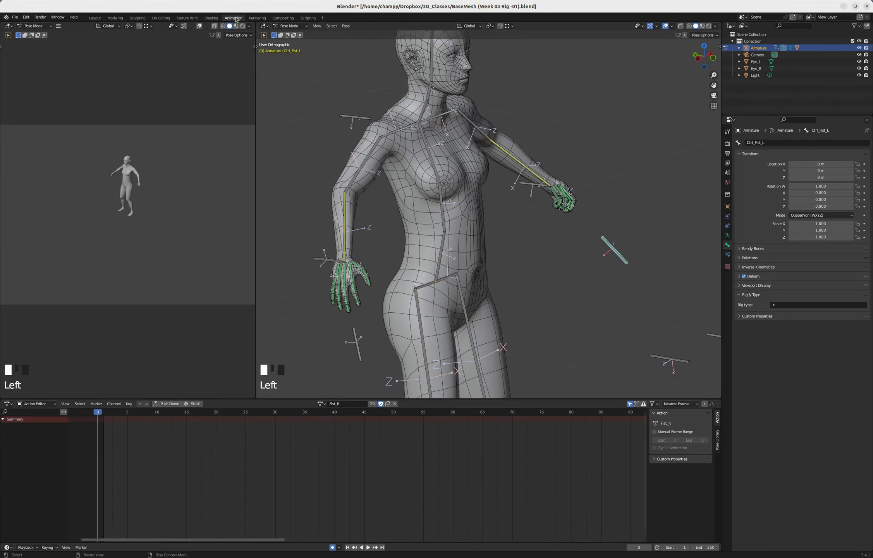
click(395, 404)
click(336, 403)
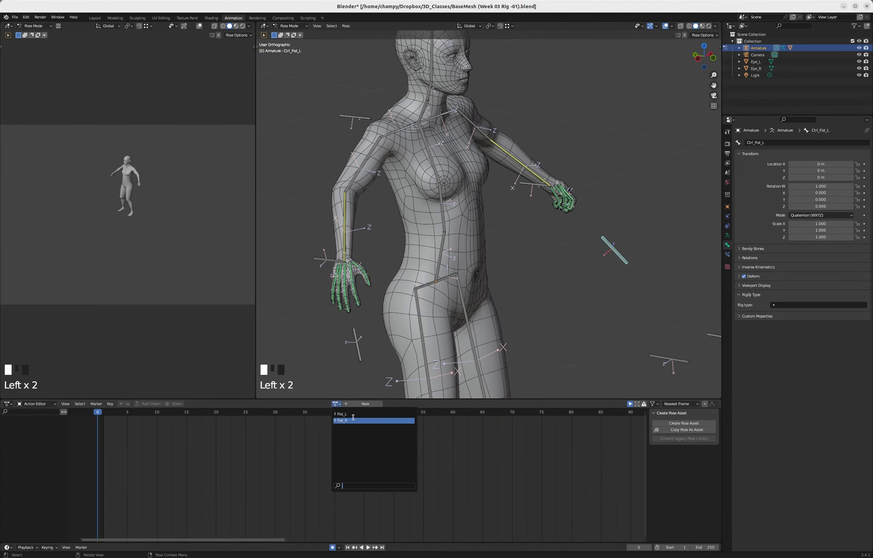
click(339, 414)
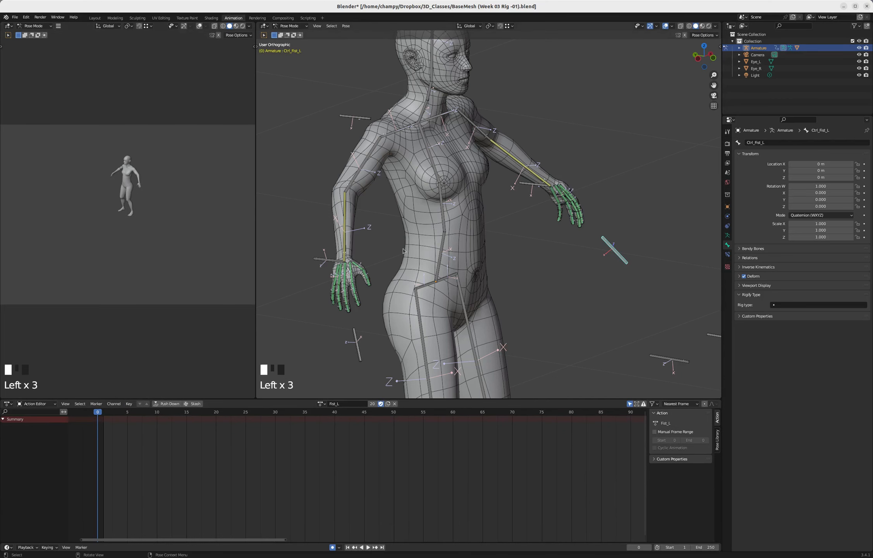
click(395, 404)
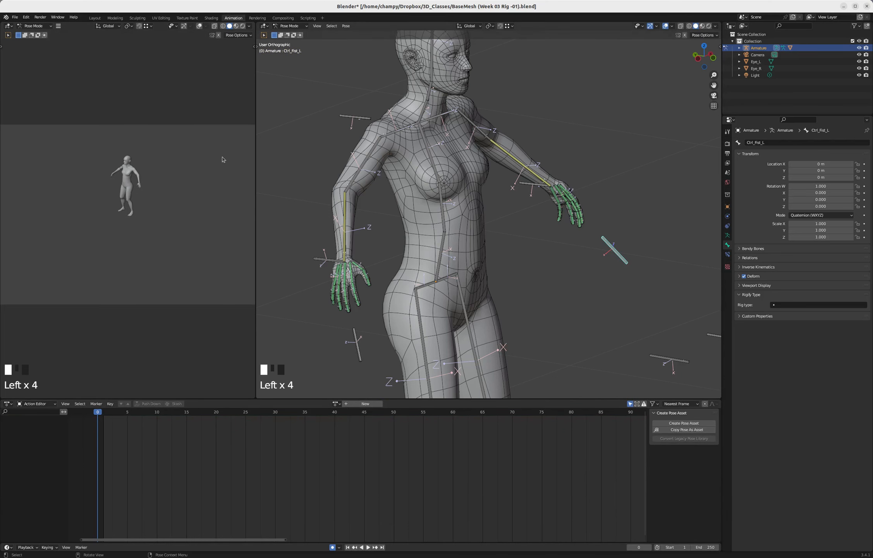
click(94, 18)
Step: Put the armature back in Pose Mode and test-scale Ctrl_Fist_L and Ctrl_Fist_R, cancelling each scaling
scroll(483, 236, down, 5)
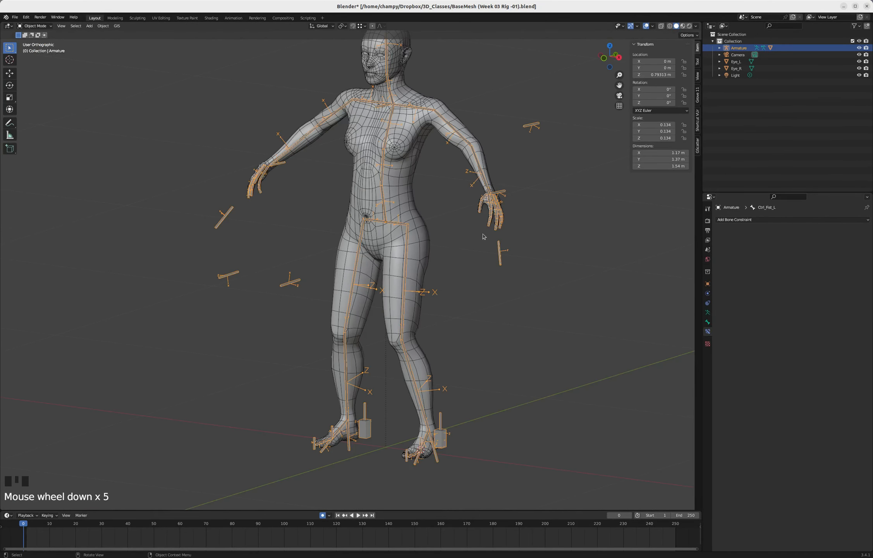
scroll(501, 263, up, 2)
click(502, 265)
key(ctrl+Tab)
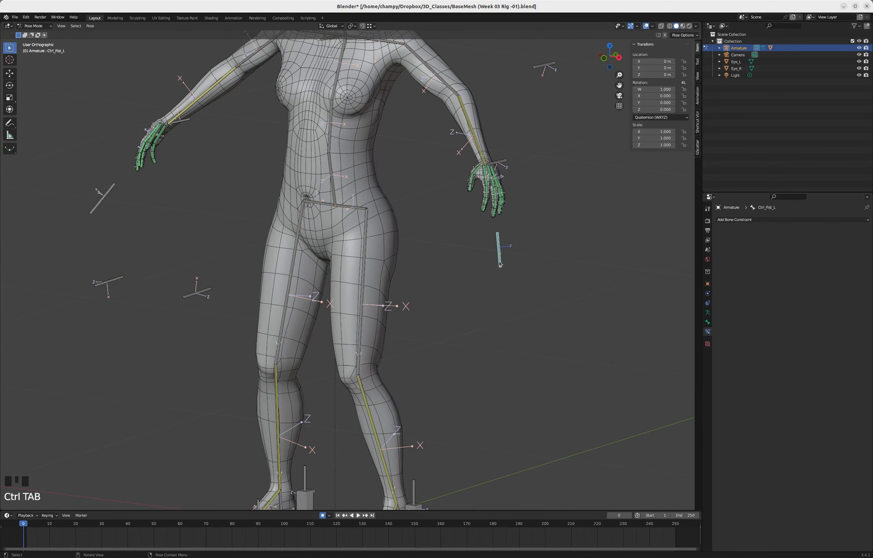
click(500, 263)
key(s)
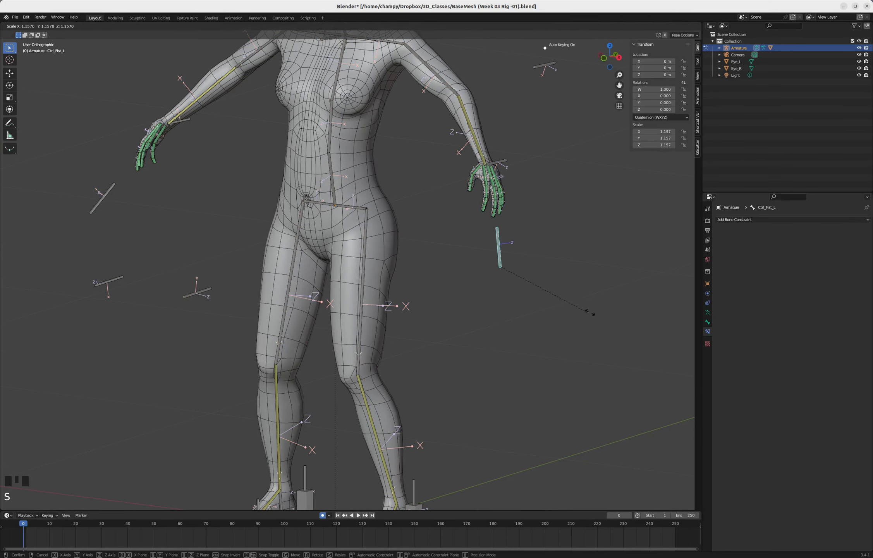
key(Escape)
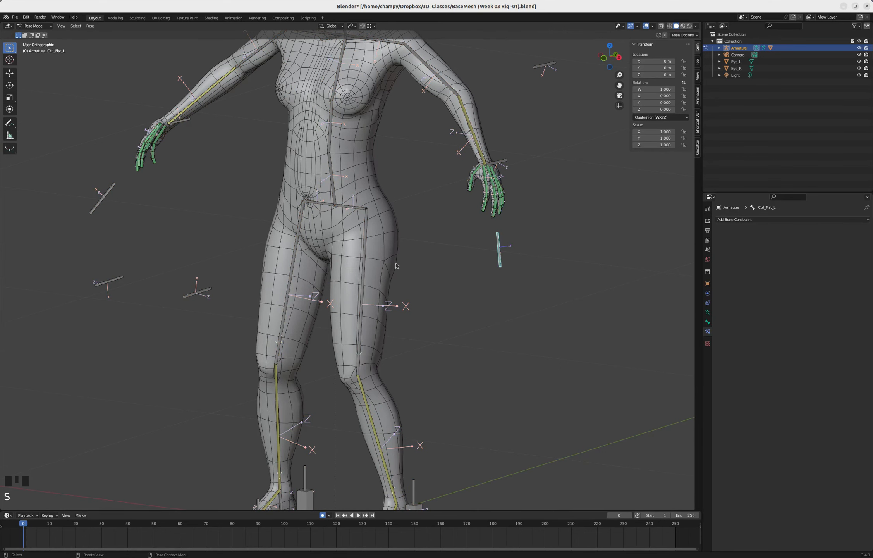
click(94, 212)
key(s)
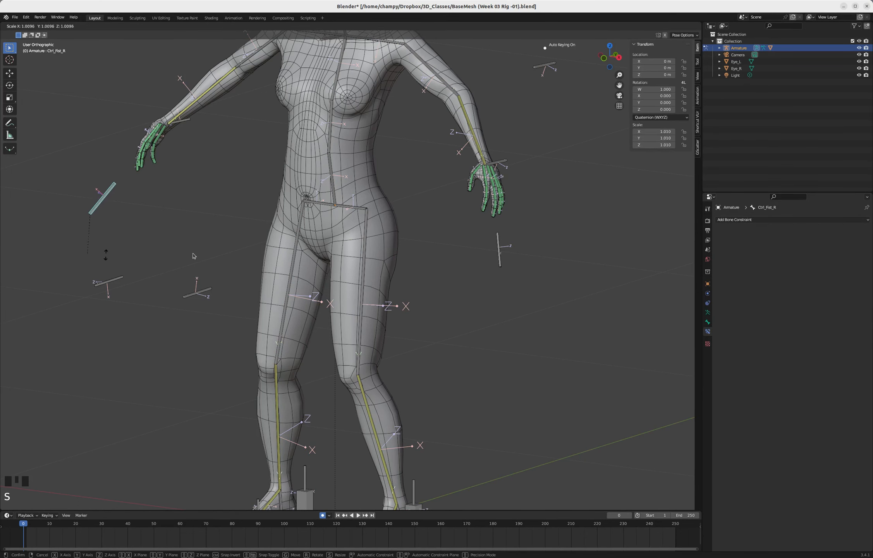
key(Escape)
middle_drag(520, 219, 506, 218)
scroll(506, 218, down, 2)
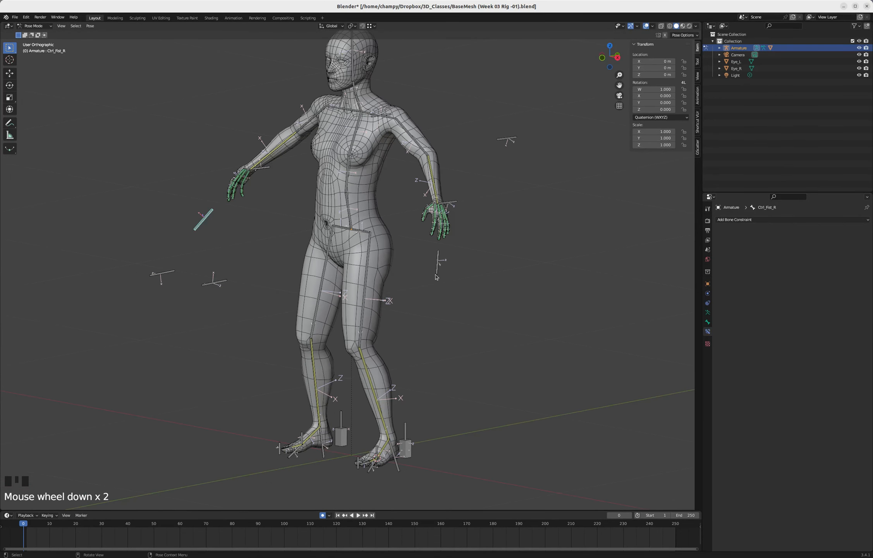
click(437, 278)
scroll(441, 272, up, 6)
scroll(478, 248, down, 8)
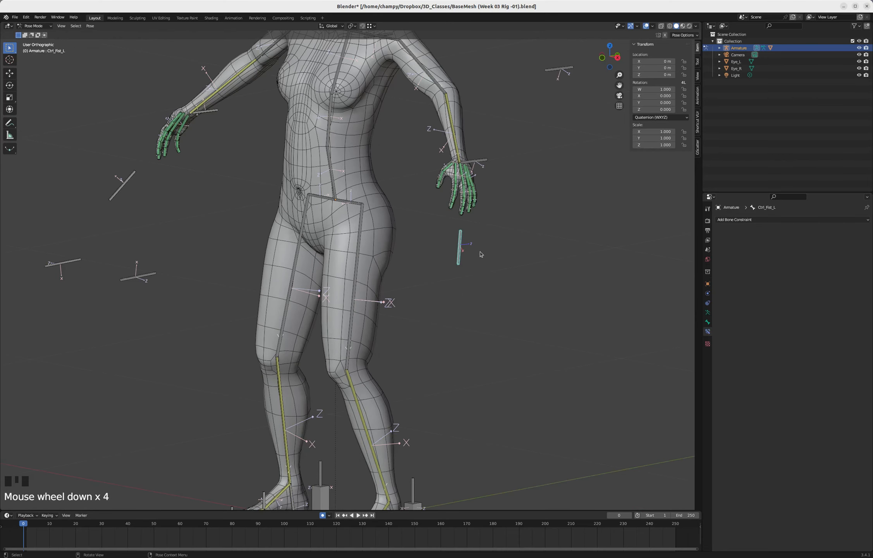
scroll(479, 248, up, 3)
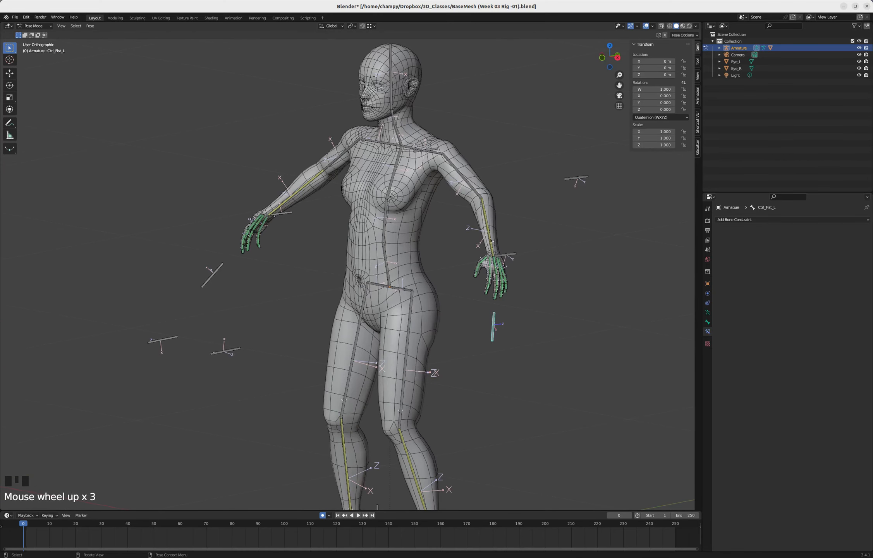
scroll(505, 238, down, 1)
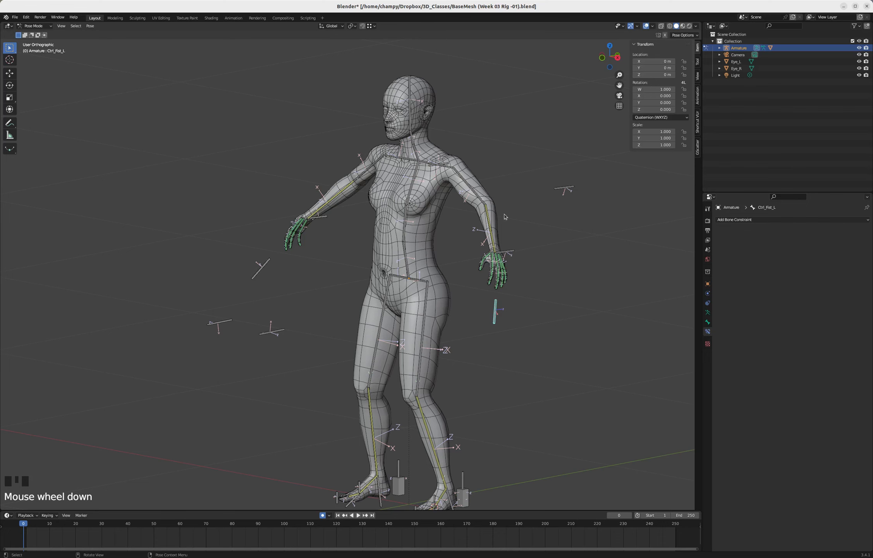
scroll(497, 223, down, 3)
Step: In Object Mode and top view, add a mesh circle with 13 vertices and a 1 m radius
key(KP_7)
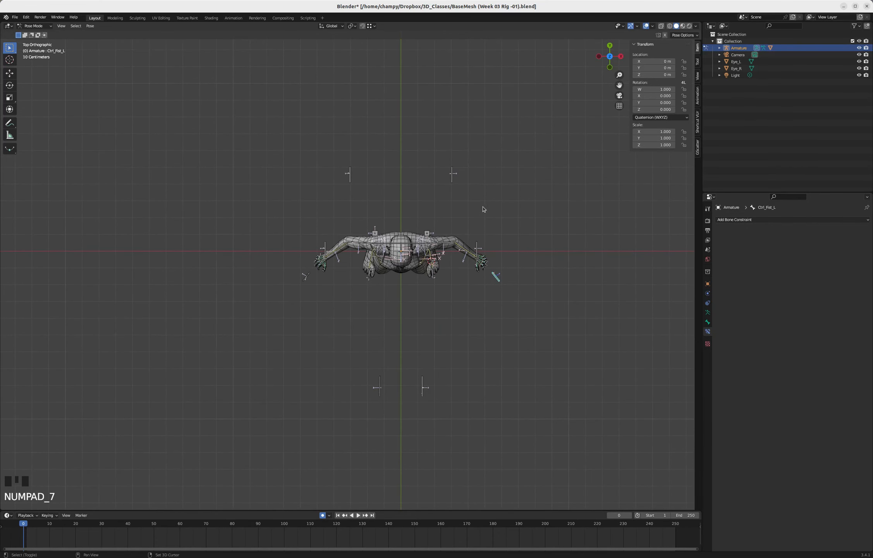
key(ctrl+Tab)
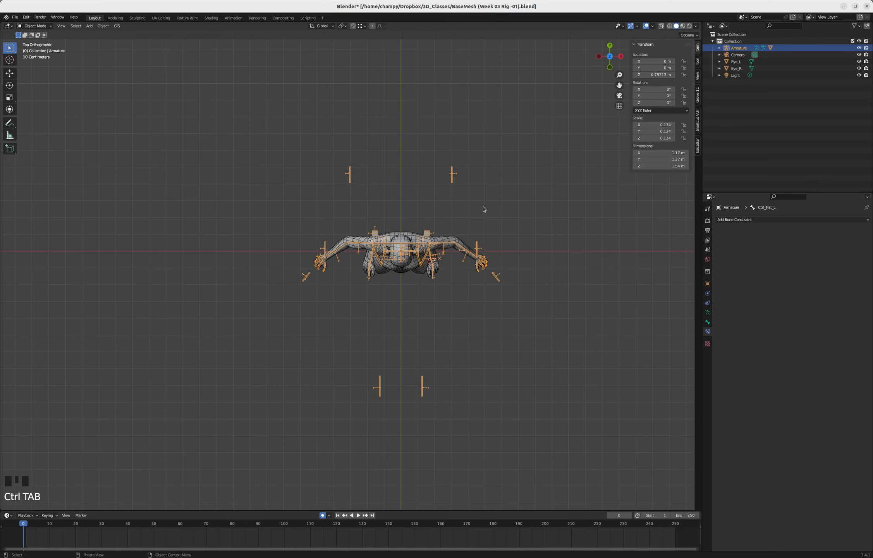
key(shift+a)
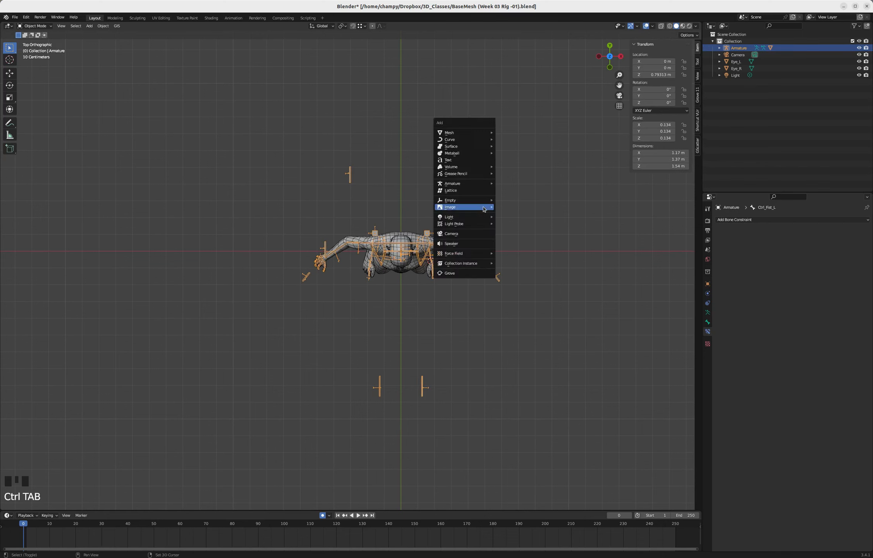
mouse_move(484, 208)
mouse_move(465, 133)
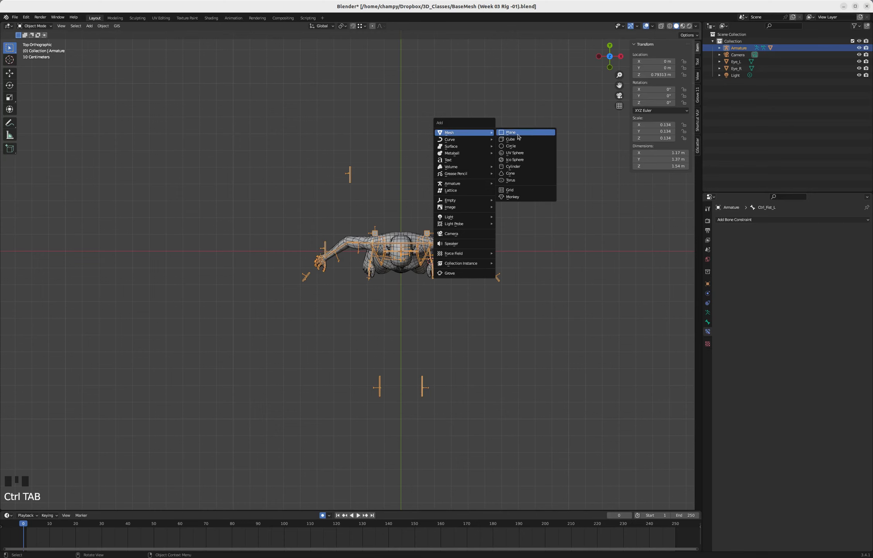
click(513, 148)
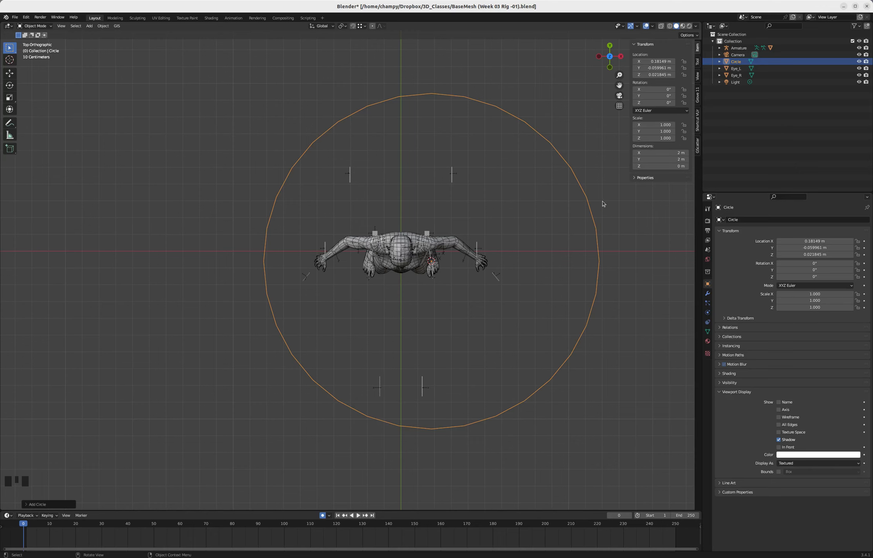
click(25, 505)
drag(89, 431, 77, 431)
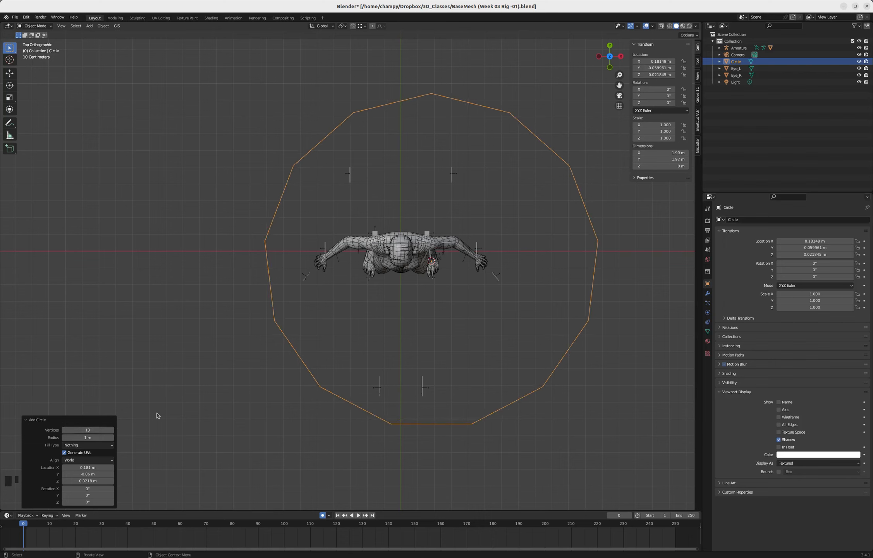
Step: Scale the circle's two outermost middle vertices inward along X to about 0.5 to form a waist
key(Tab)
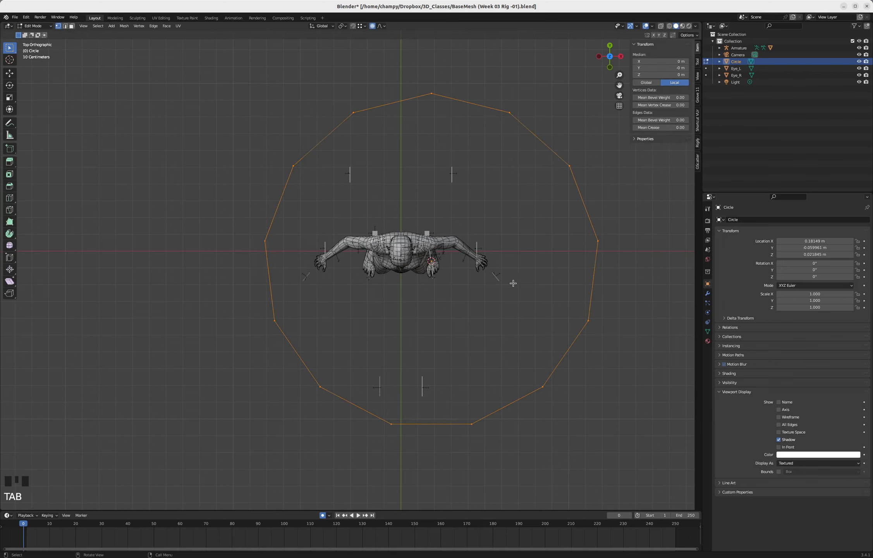
click(597, 240)
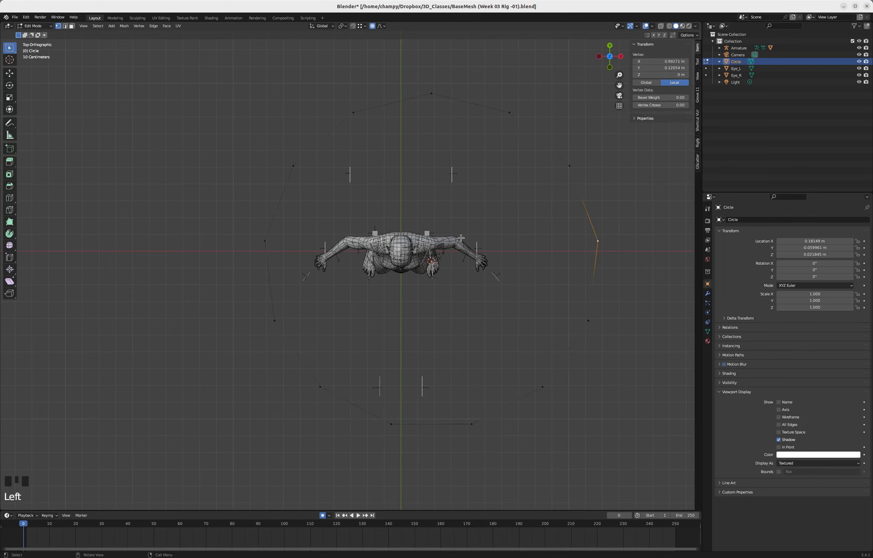
shift+click(261, 243)
key(s)
key(x)
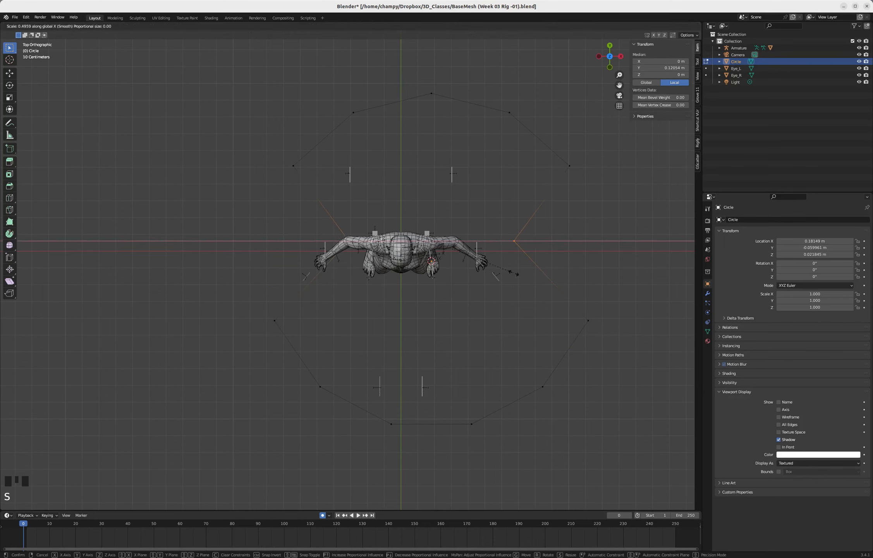
click(516, 274)
Step: Scale the pair of vertices just below the waist slightly inward toward the circle's centre
click(588, 321)
shift+click(275, 321)
key(s)
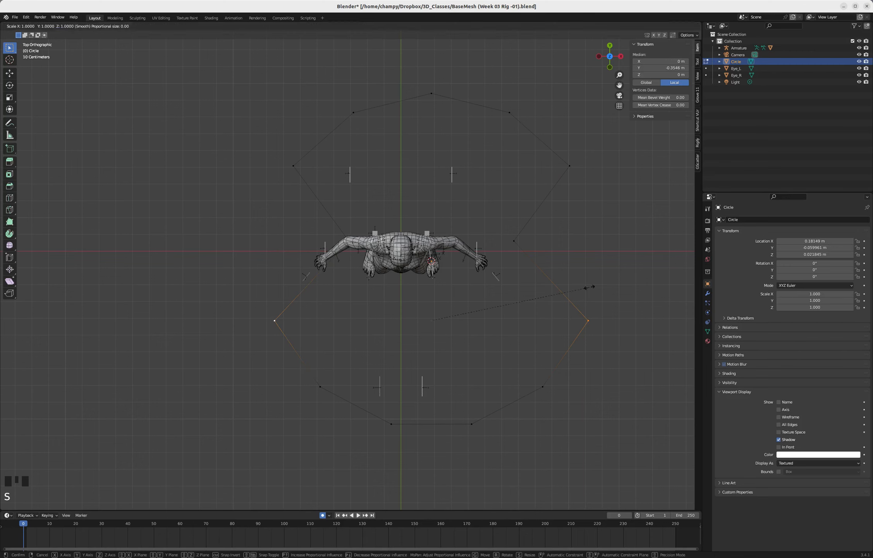
click(558, 294)
Step: Scale the pair of vertices just above the waist slightly inward along X and return to Object Mode
click(575, 161)
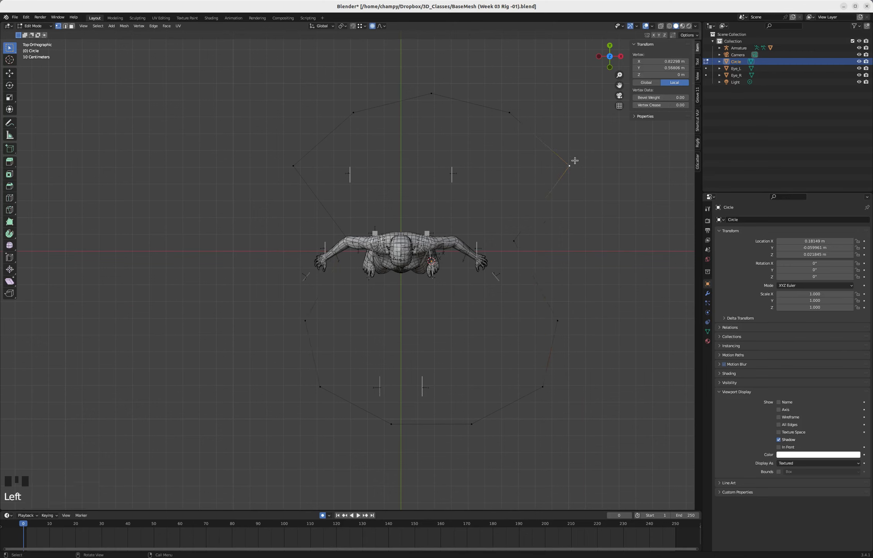
shift+click(294, 166)
key(s)
key(x)
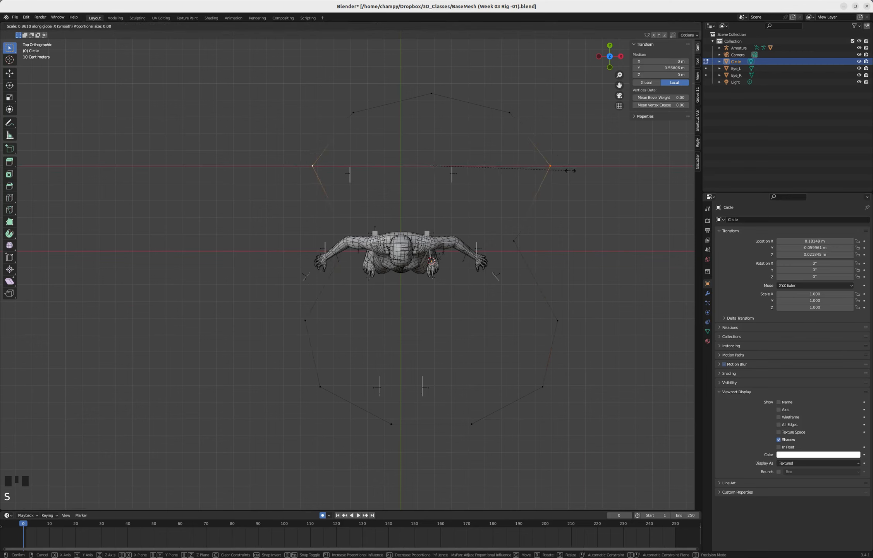
click(564, 172)
key(Tab)
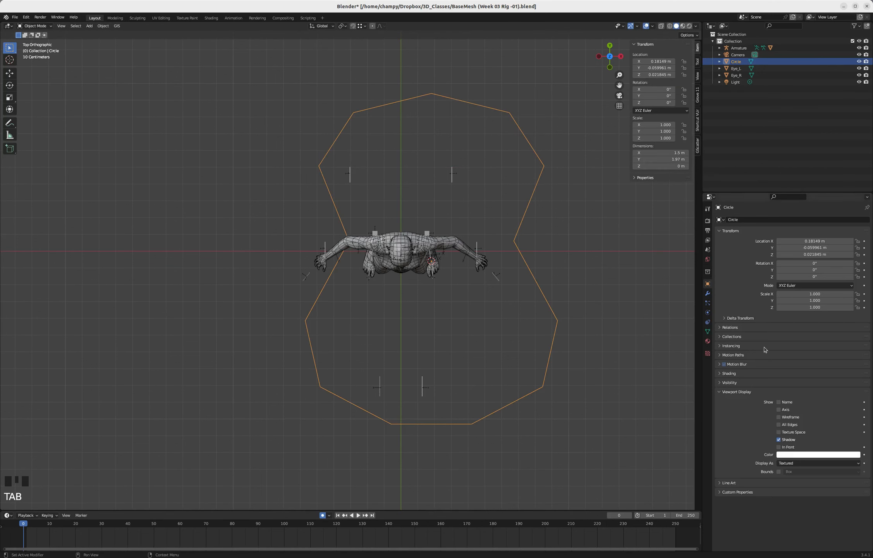
Step: Add a Subdivision Surface modifier to the reshaped circle
click(707, 331)
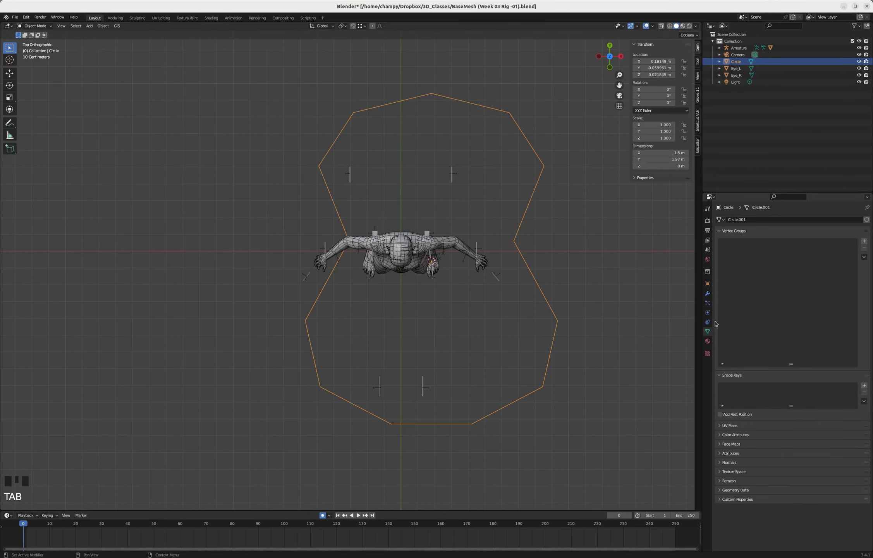
click(708, 294)
click(799, 220)
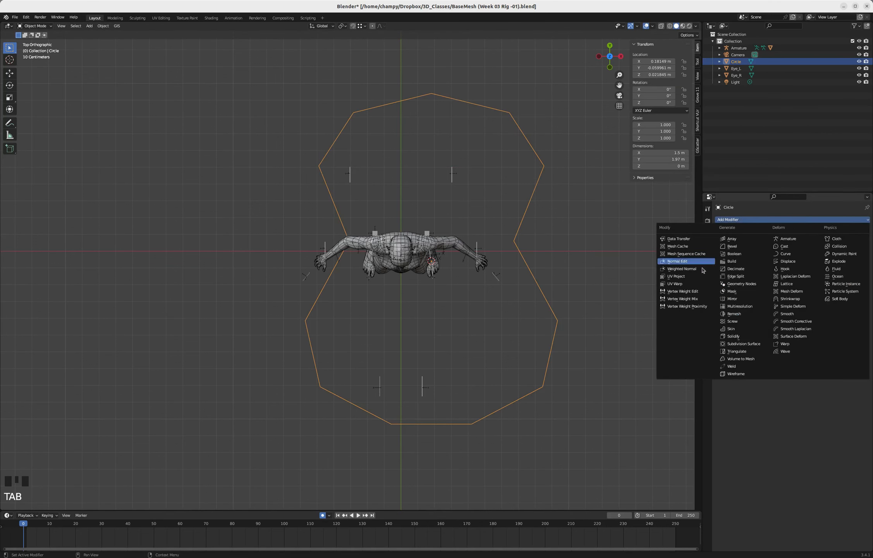
click(744, 344)
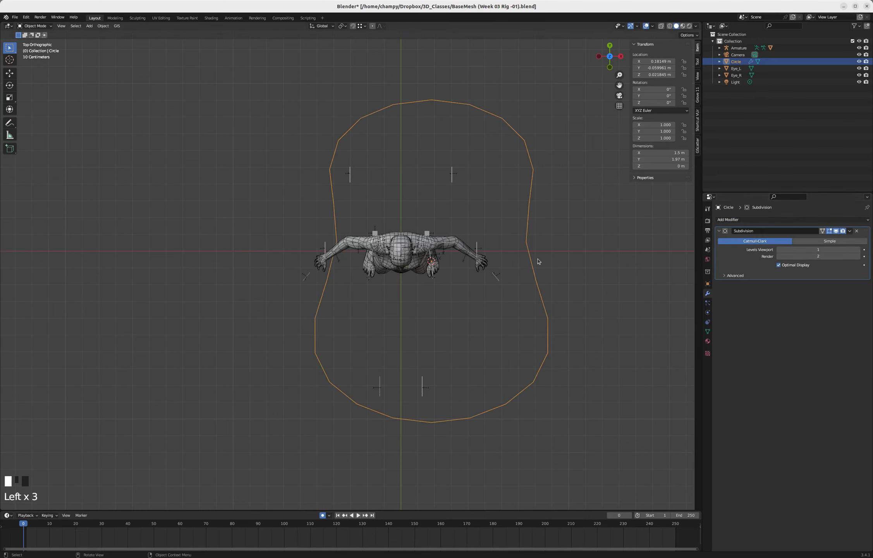
Step: Scale the circle's two waist vertices inward along X to about 0.71 in Edit Mode, and return to Object Mode
key(Tab)
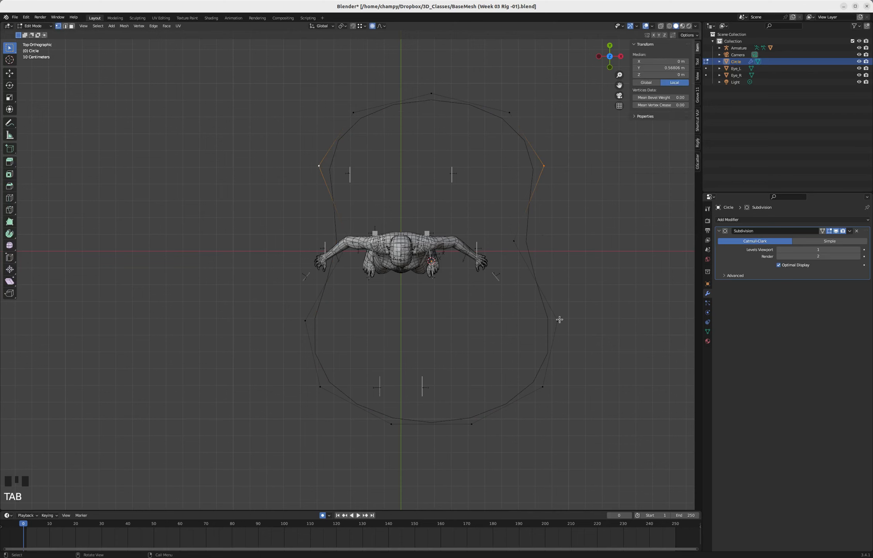
click(514, 241)
shift+click(349, 241)
key(s)
key(x)
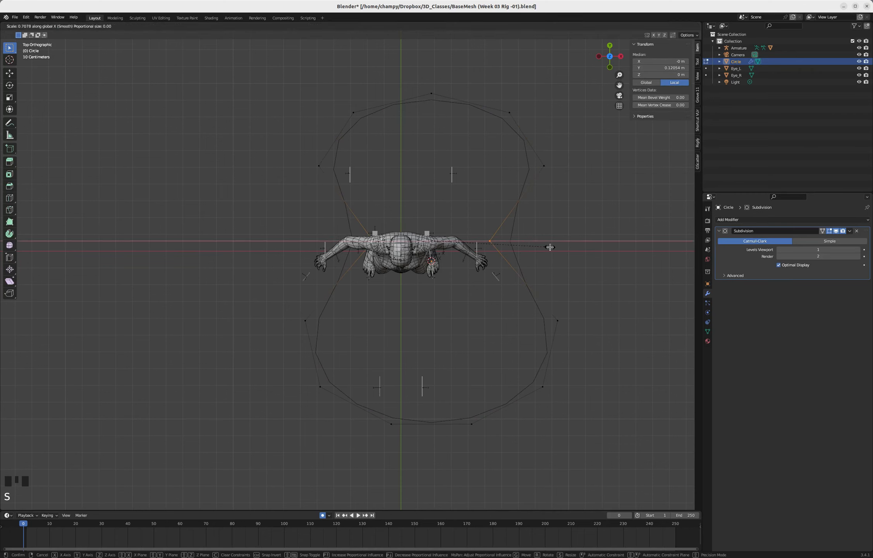
click(550, 247)
key(Tab)
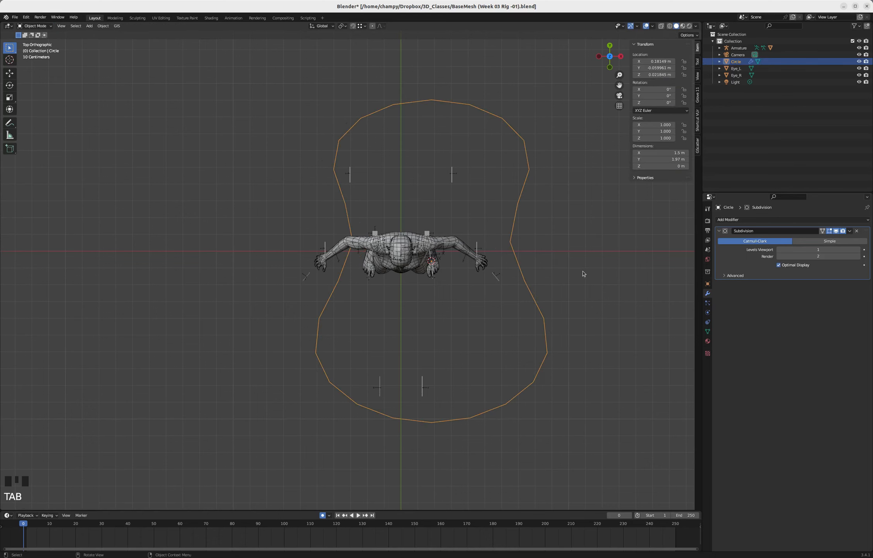
Step: Scale the whole circle object along X to about 0.84 to narrow the shape
key(s)
key(x)
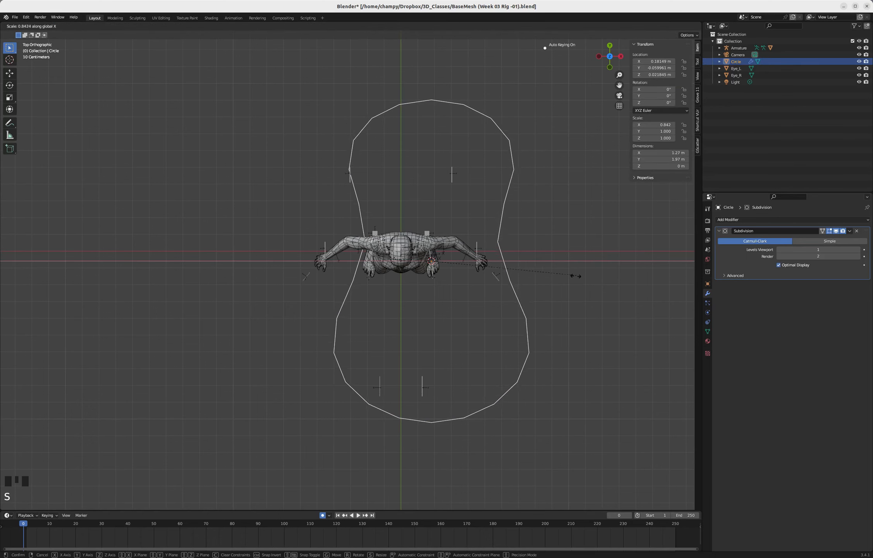
click(565, 278)
key(Tab)
key(Tab)
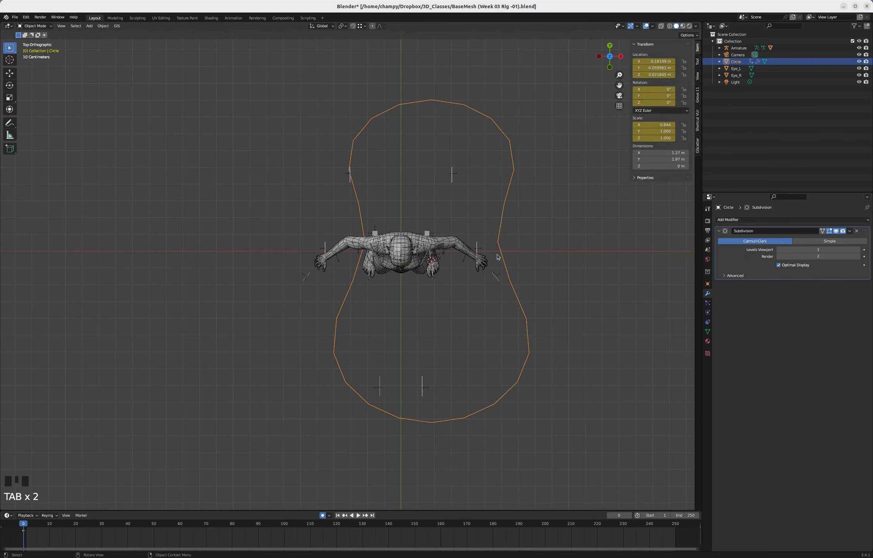
Step: Rename the Circle object as Widget_Fist
scroll(476, 262, down, 4)
middle_drag(404, 248, 438, 206)
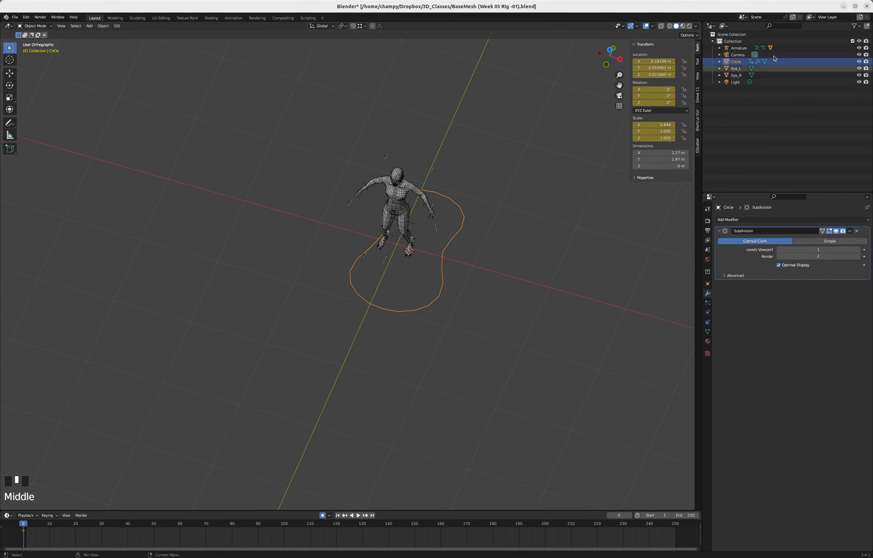
triple_click(733, 61)
text(W)
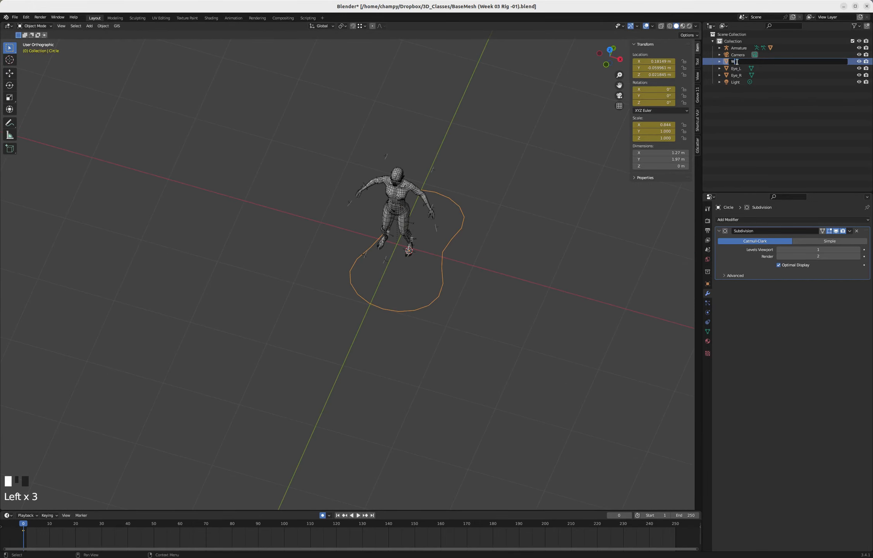
text(idget_Fist)
key(Return)
Step: Assign Widget_Fist as the custom shape object of the Ctrl_Fist_L bone in the armature's Pose Mode
scroll(418, 219, up, 8)
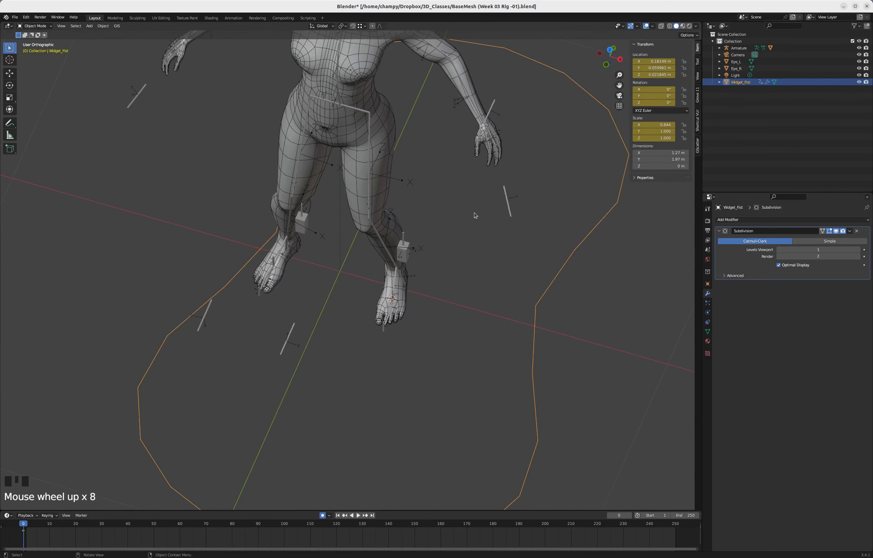
click(509, 215)
mouse_move(514, 217)
middle_down()
mouse_move(516, 228)
mouse_move(502, 216)
middle_up()
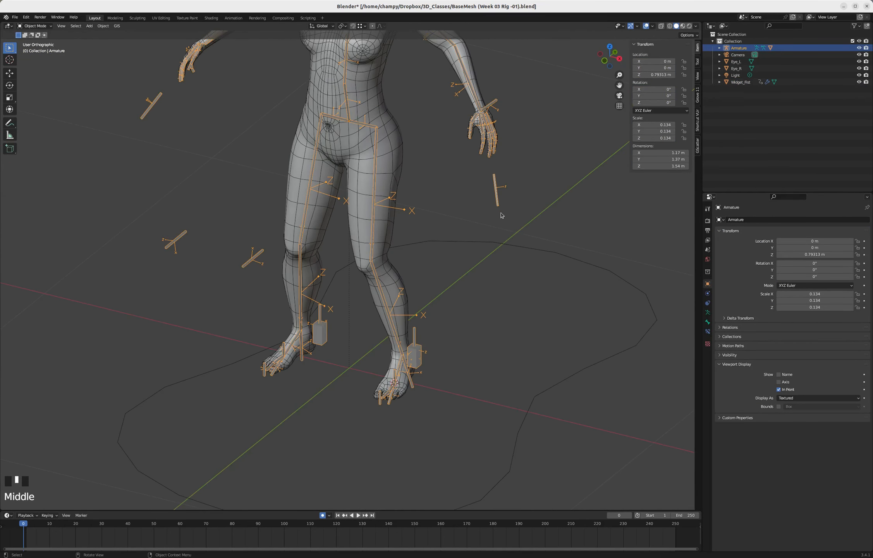
key(ctrl+Tab)
click(500, 215)
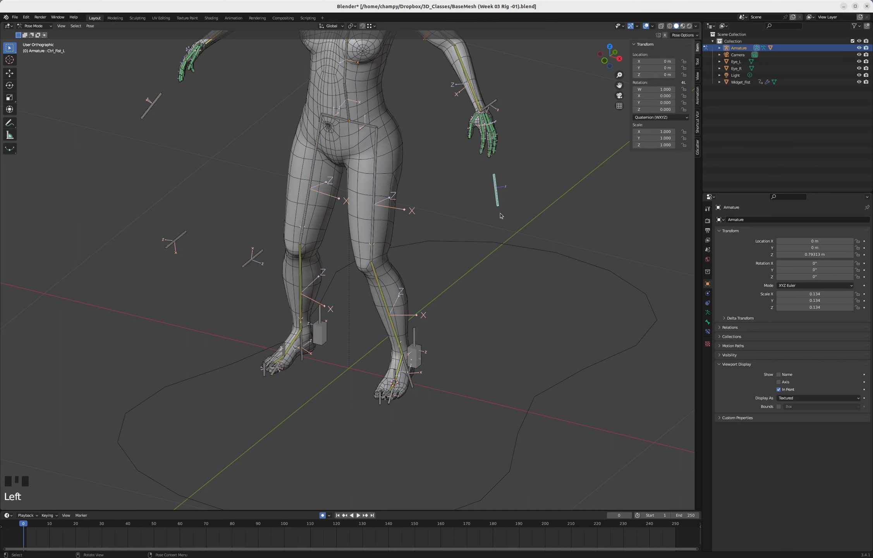
click(708, 322)
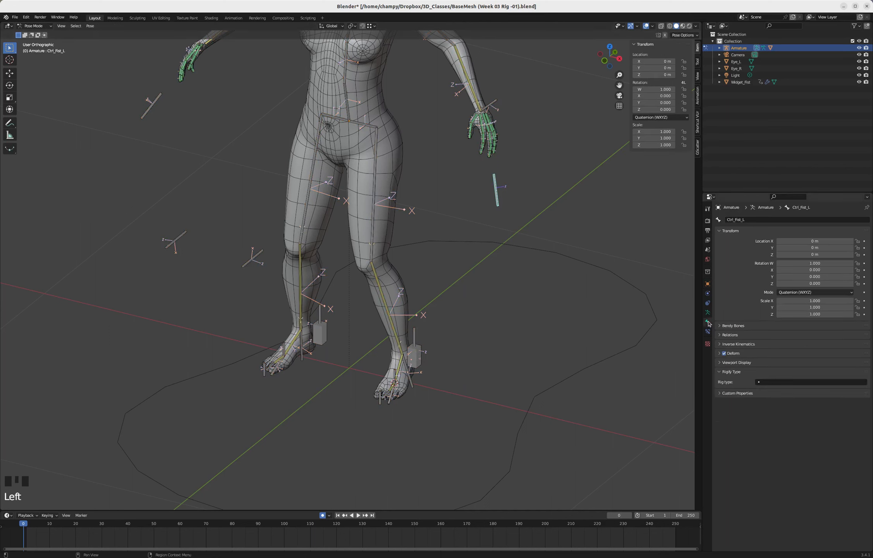
click(721, 363)
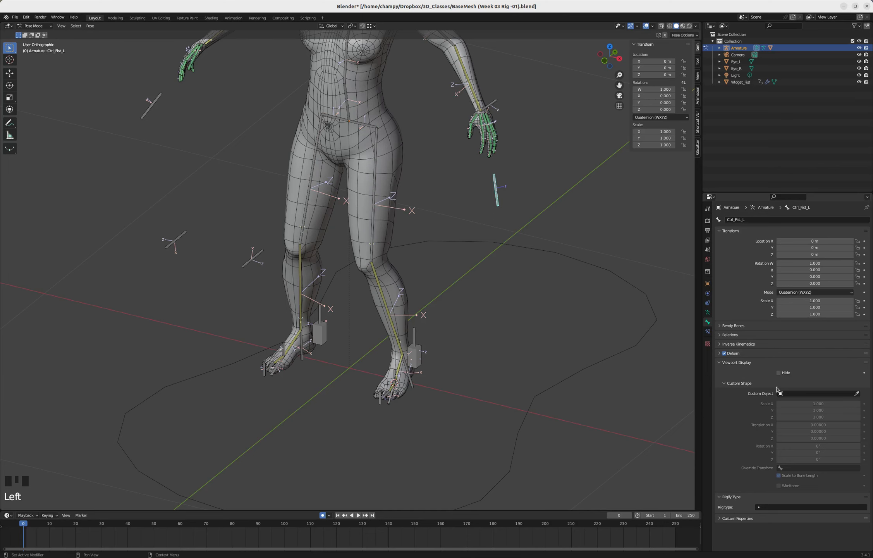
click(857, 394)
click(625, 351)
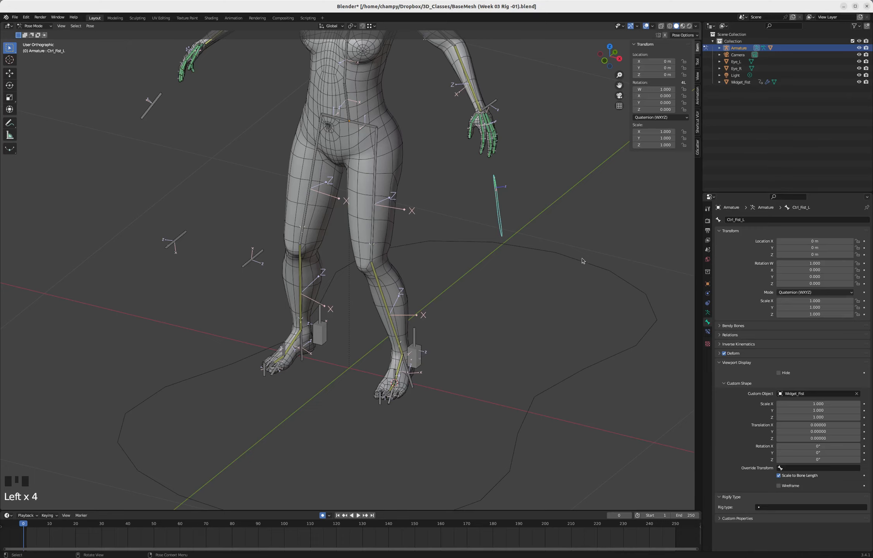
Step: Rotate the custom shape of Ctrl_Fist_L to about -46.6° around Y
middle_drag(583, 260, 543, 248)
scroll(552, 253, up, 3)
scroll(553, 253, down, 3)
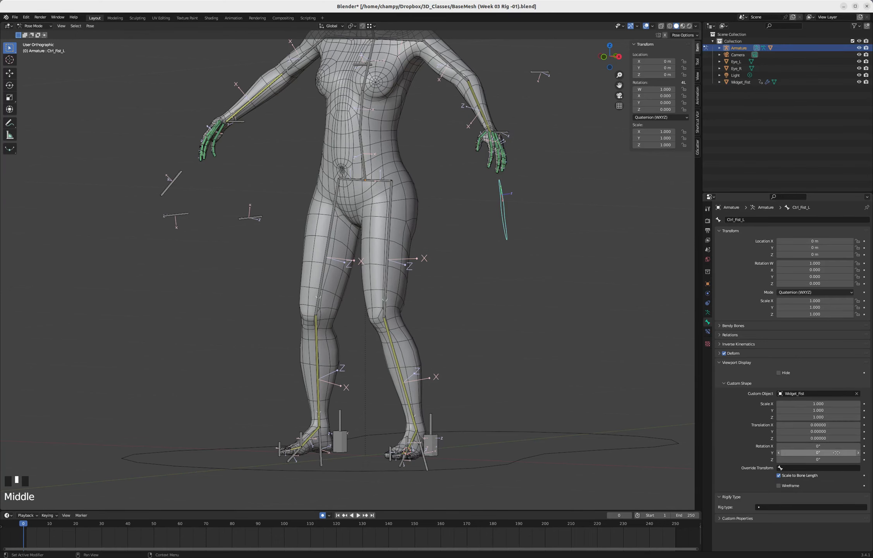
drag(837, 453, 775, 452)
Step: Inspect the rotated fist shape from several angles and try scaling the Ctrl_Fist_L control, cancelling the transform
middle_drag(569, 271, 628, 326)
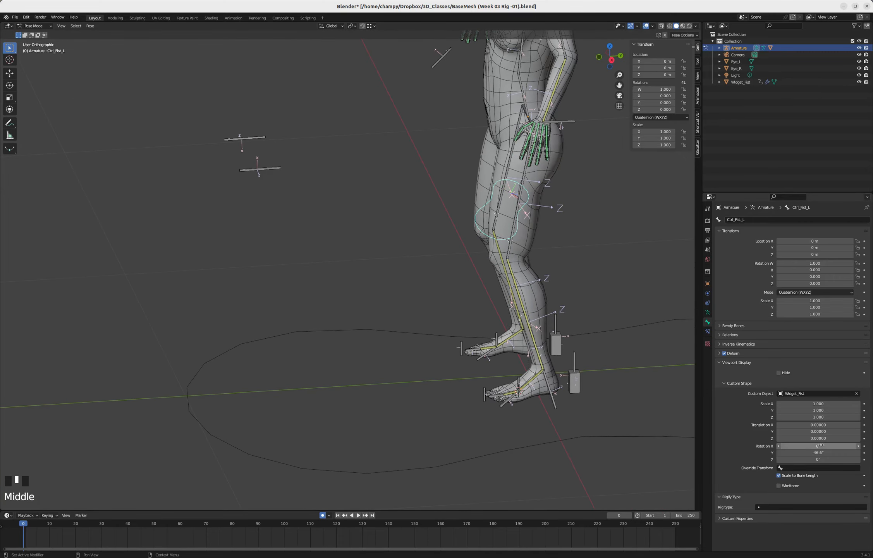
middle_drag(605, 358, 508, 242)
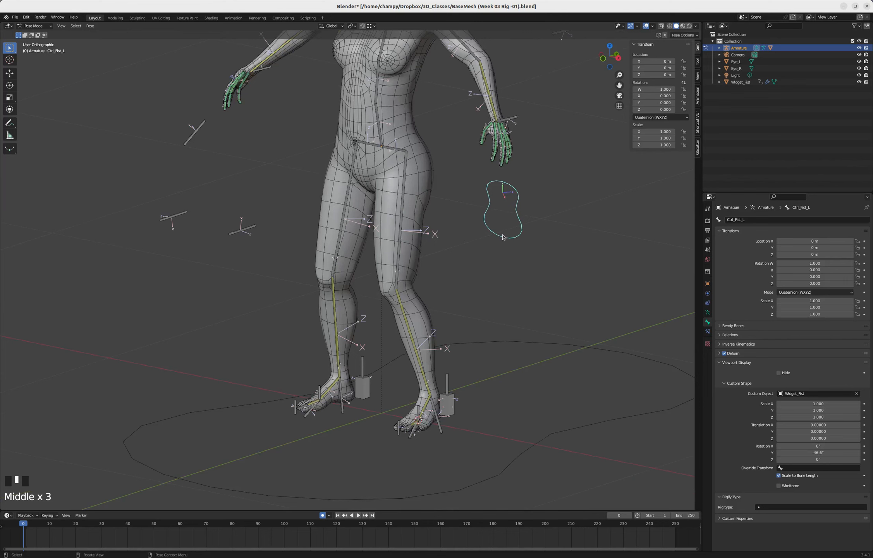
key(s)
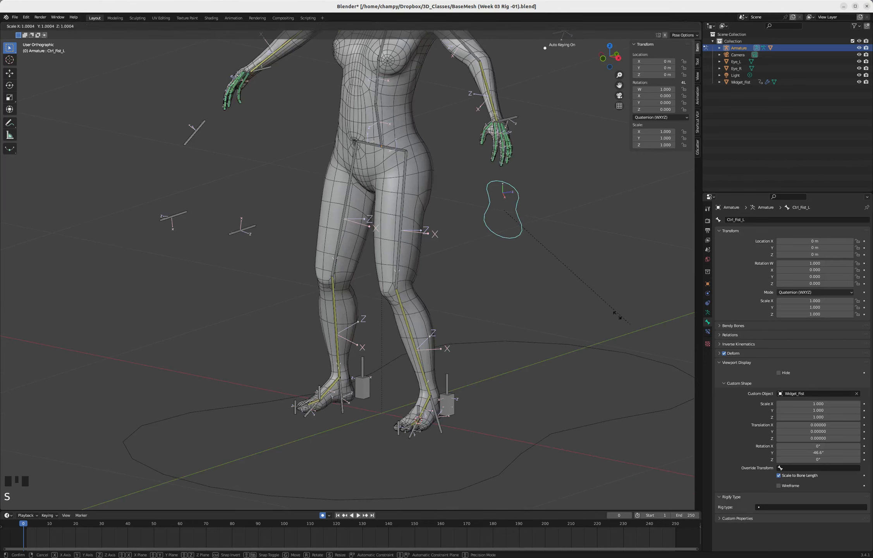
right_click(636, 298)
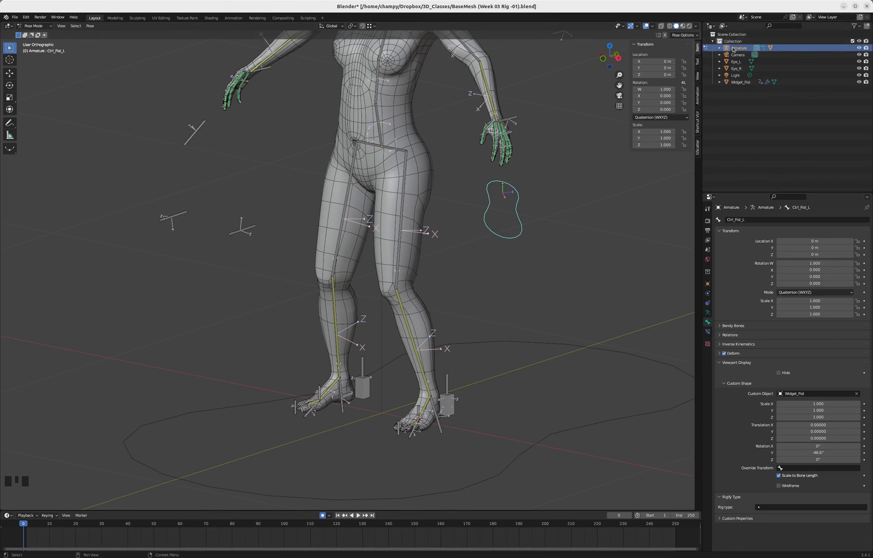
Step: Move the Widget_Fist object into a new collection named Widgets
click(740, 81)
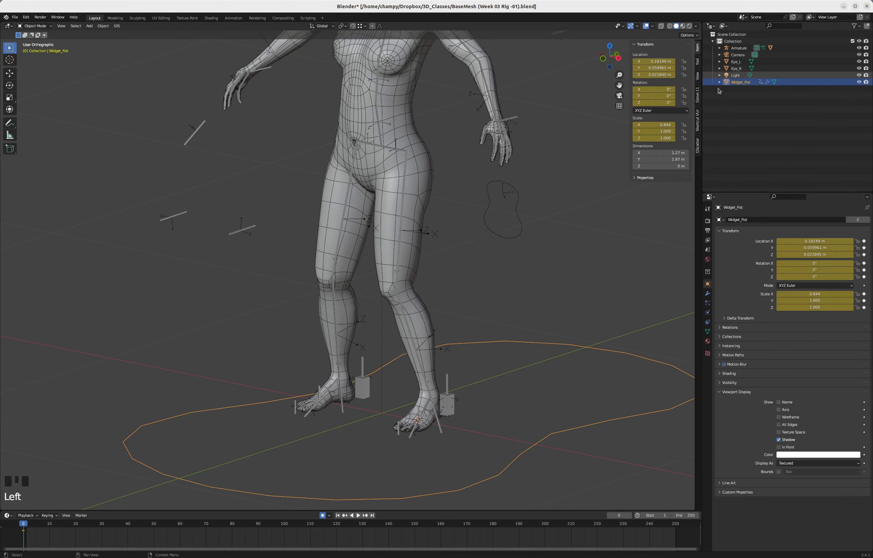
key(m)
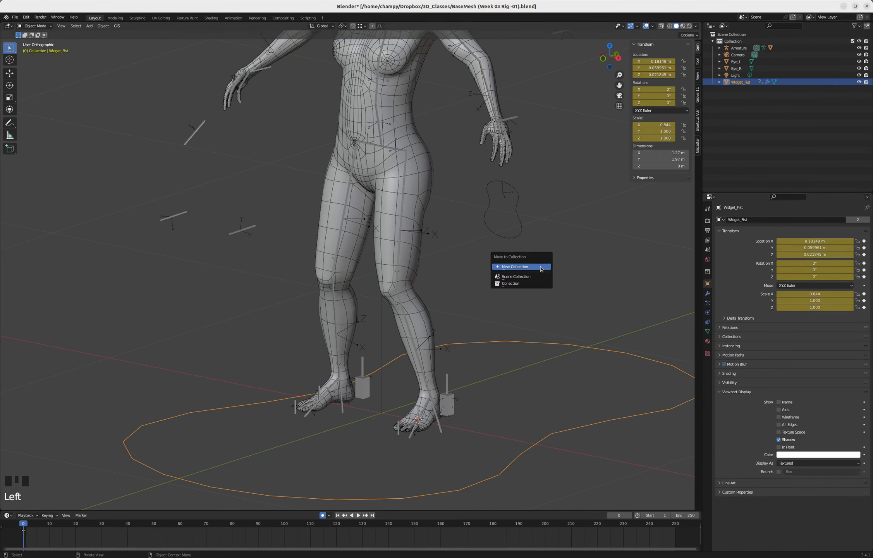
click(519, 266)
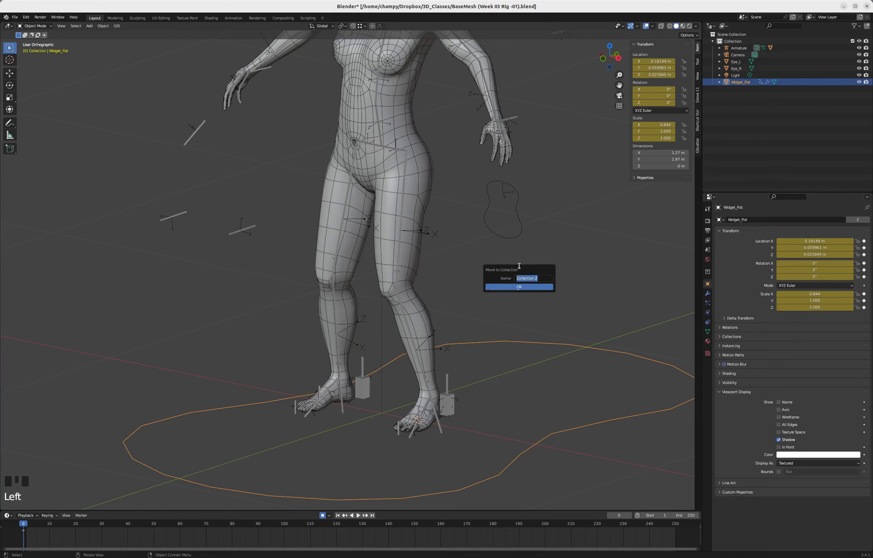
text(Widgets)
click(519, 286)
Step: Hide the Widgets collection in the viewport
click(714, 83)
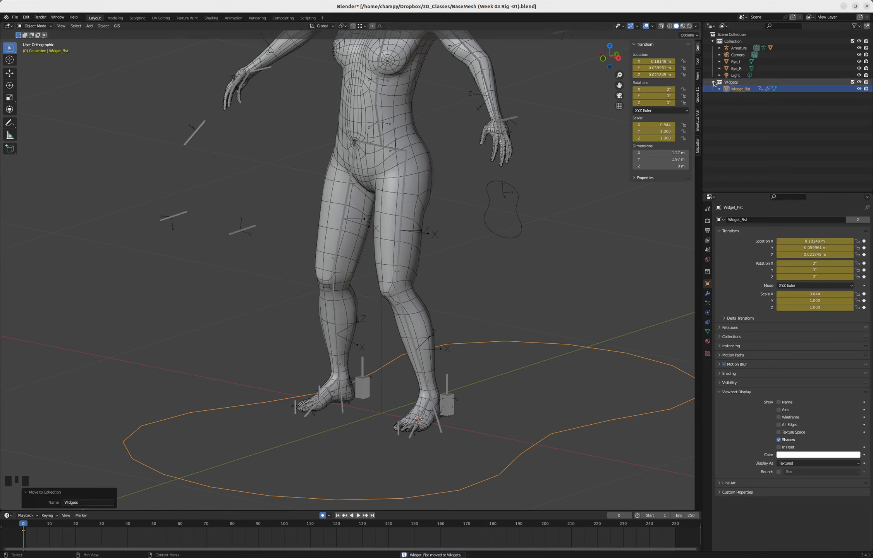
click(711, 83)
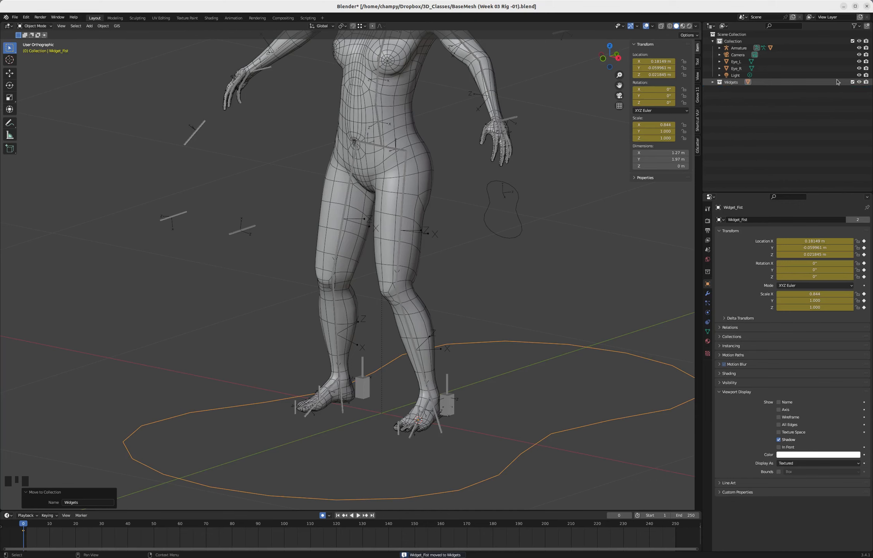
click(715, 83)
click(860, 82)
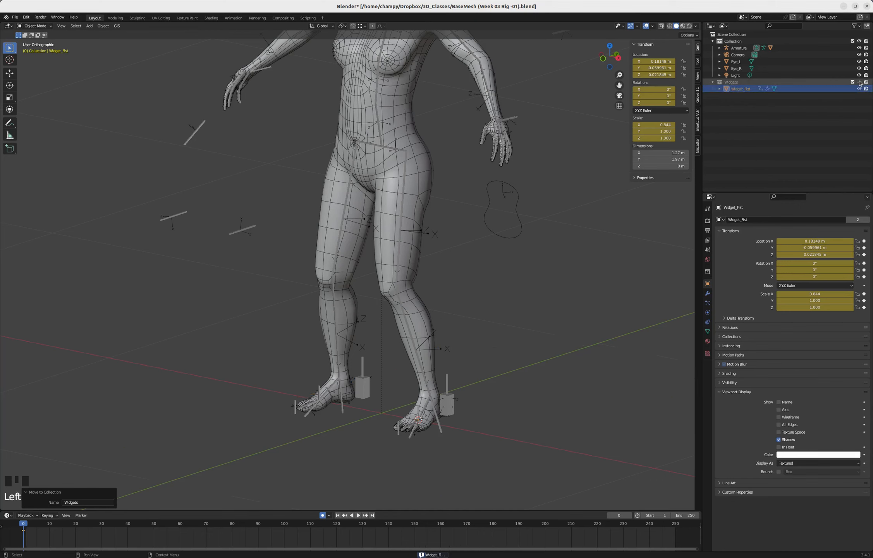
Step: Test the left fist control by scaling Ctrl_Fist_L down to about 0.63, and cancel the transform
click(511, 238)
key(s)
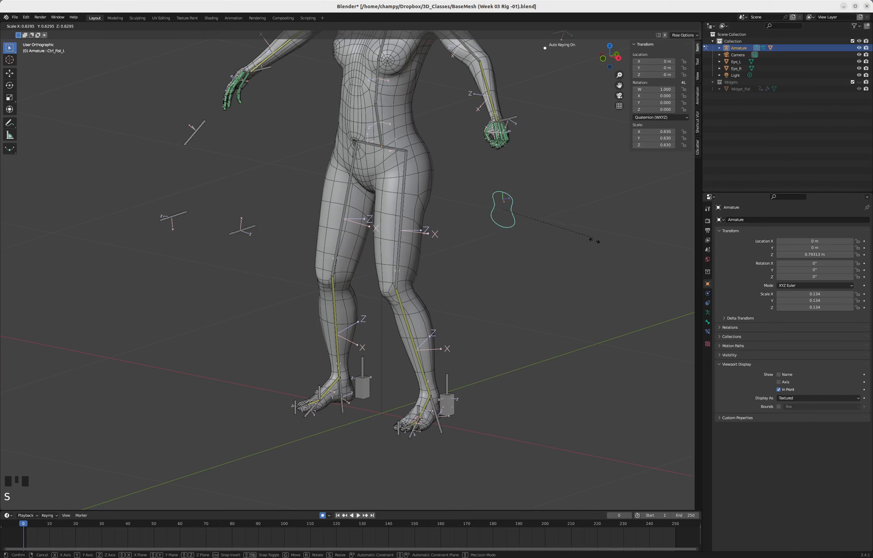
right_click(623, 248)
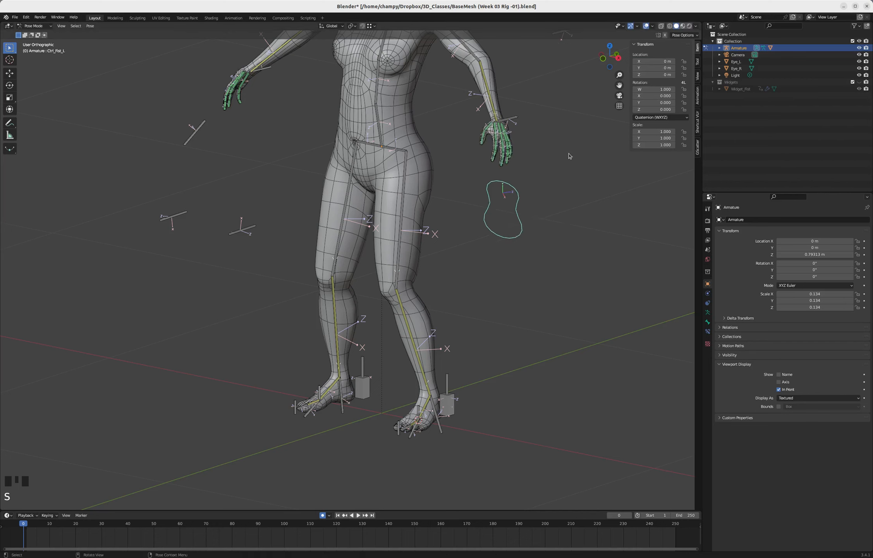